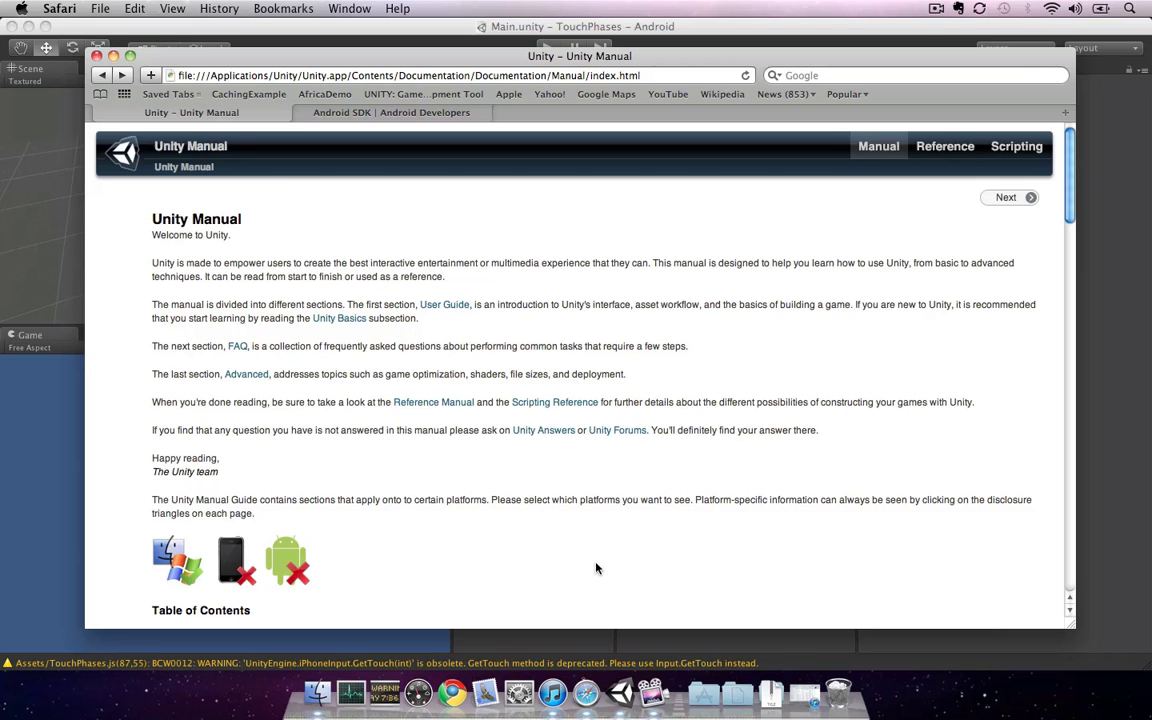
- Review the phones in the Google Phone Gallery and examine the Nexus One's Android version, size, display and hardware specifications
key(super+Tab)
key(super+Tab)
key(super+Tab)
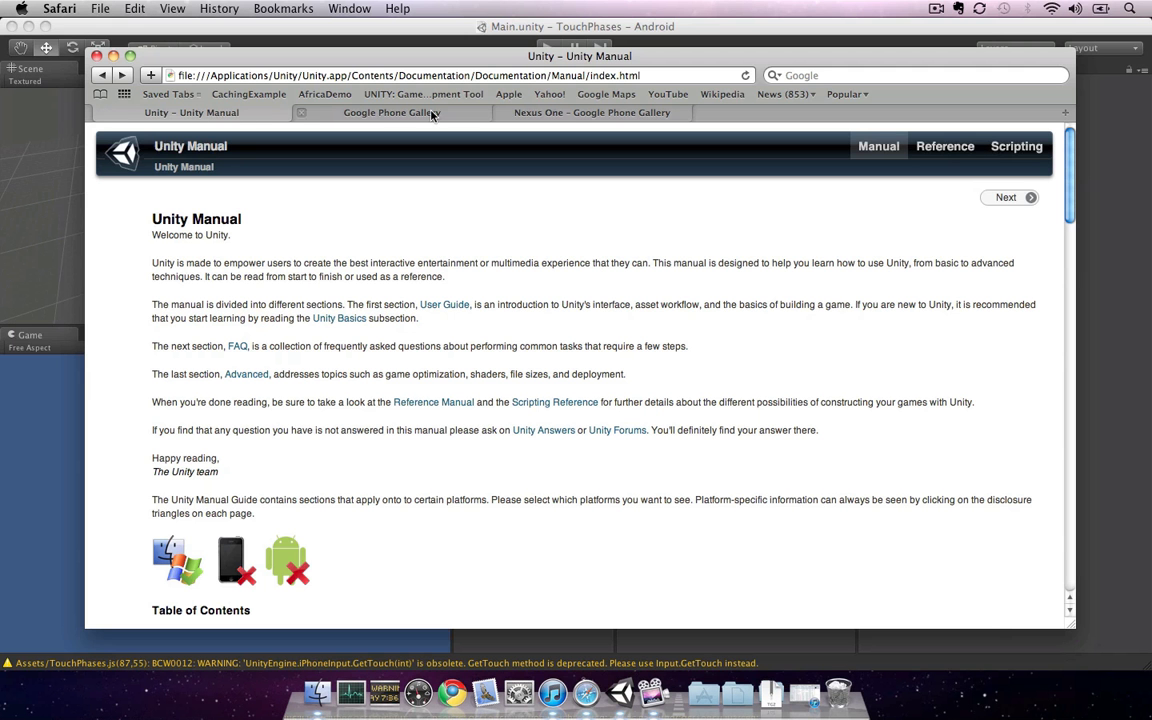
click(538, 114)
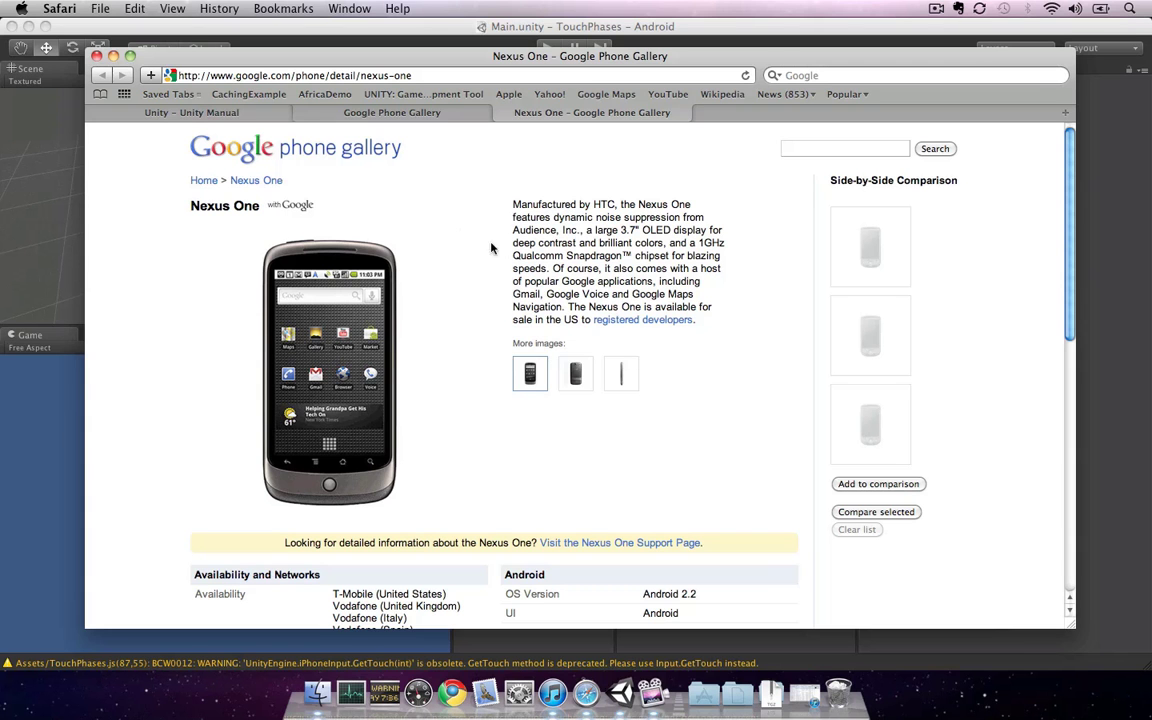
click(396, 114)
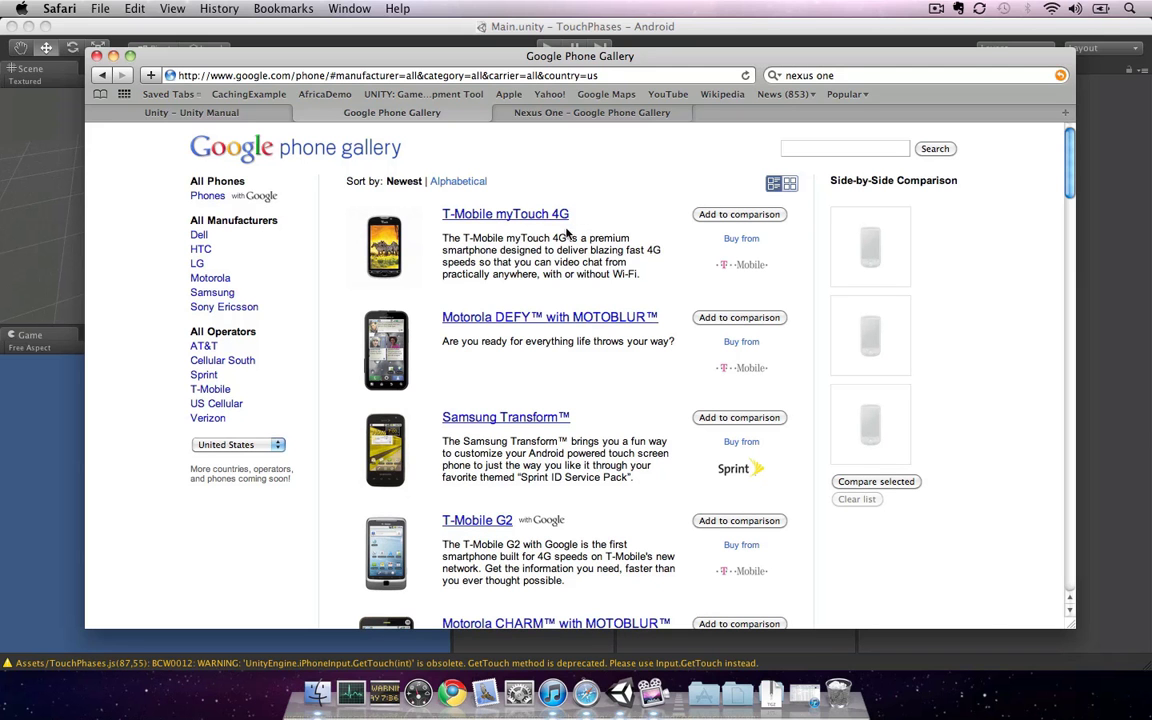
click(590, 114)
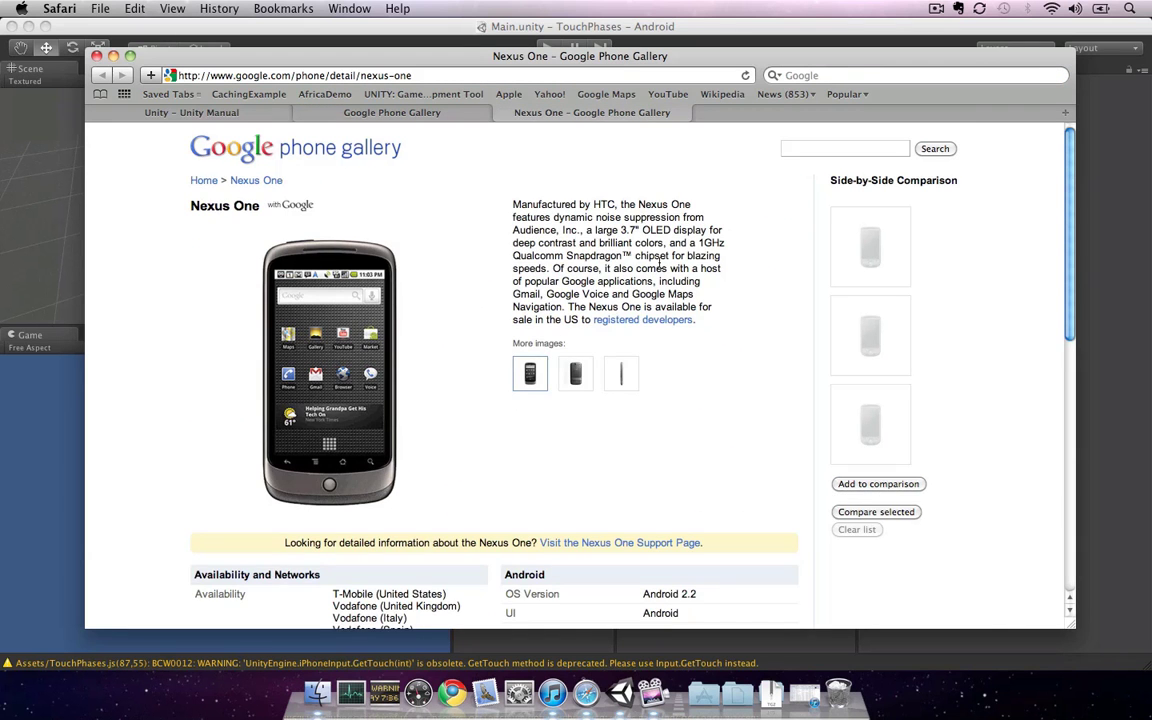
scroll(668, 330, down, 3)
scroll(660, 380, down, 1)
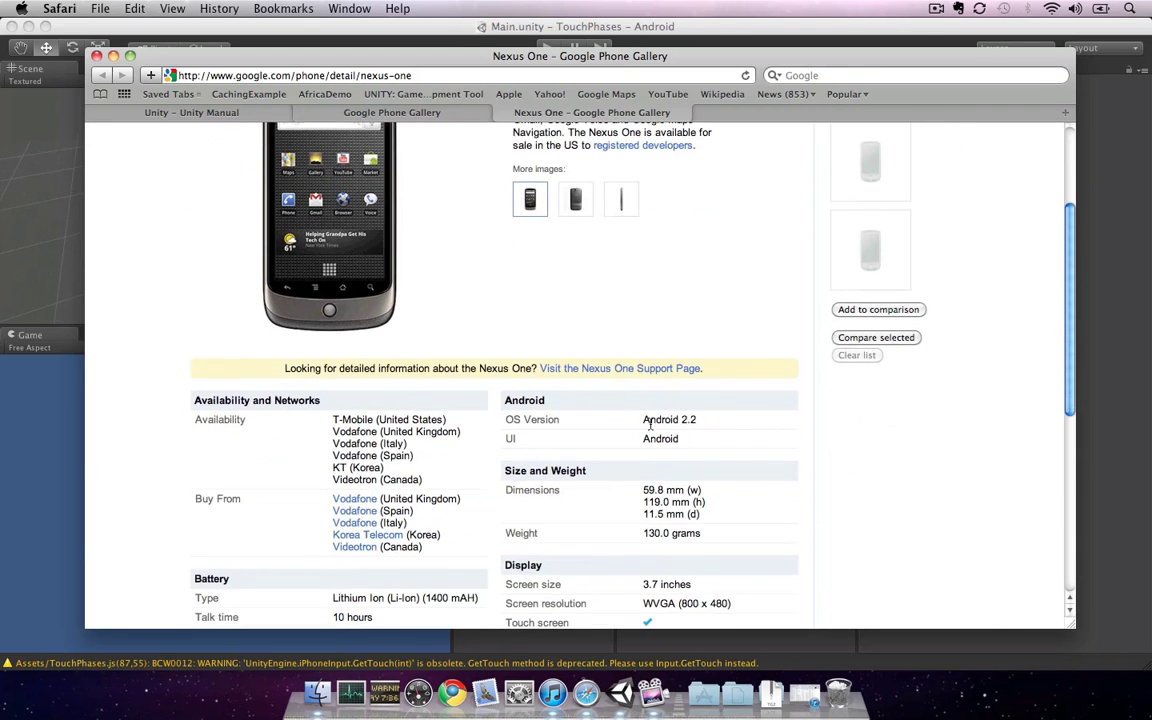
scroll(646, 426, down, 2)
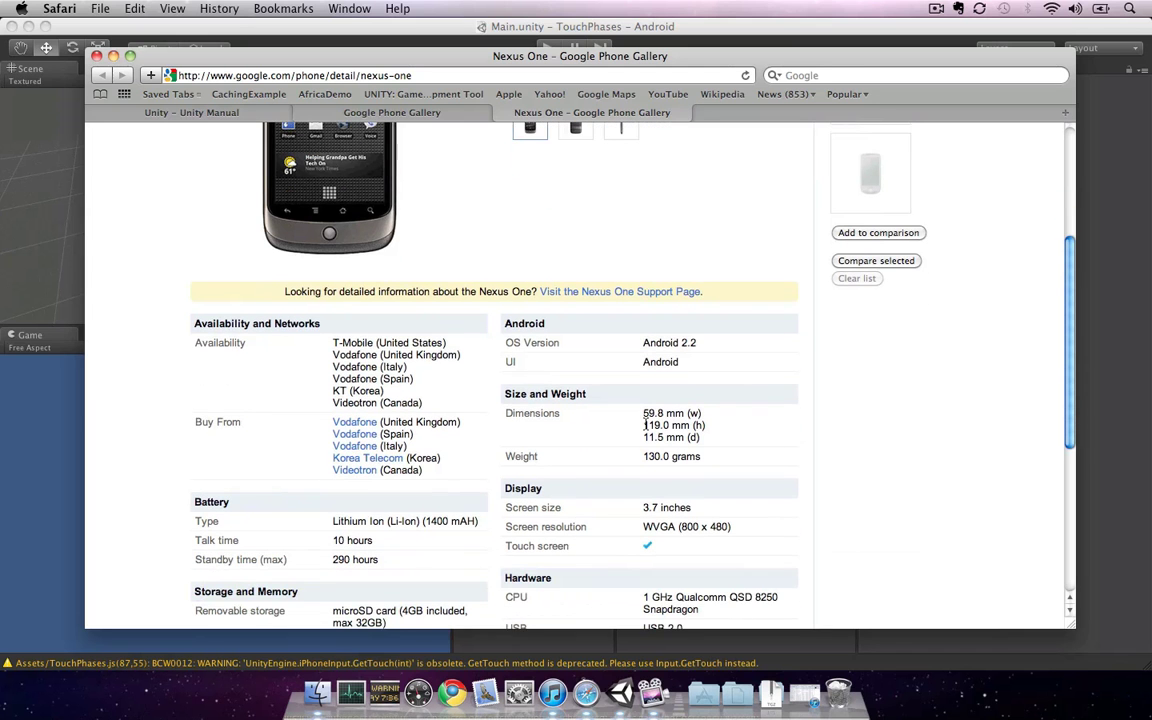
scroll(645, 424, down, 1)
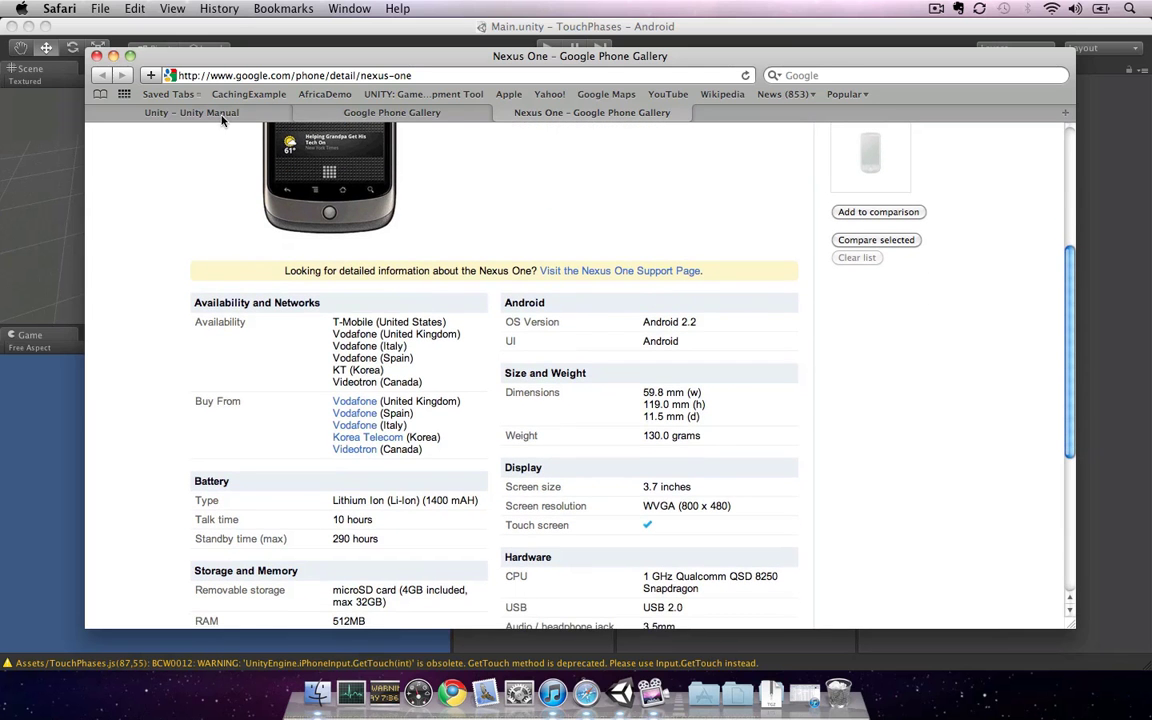
- Check where the documentation can be opened in Unity and its application folder, then return to the Unity Manual in Safari
click(200, 112)
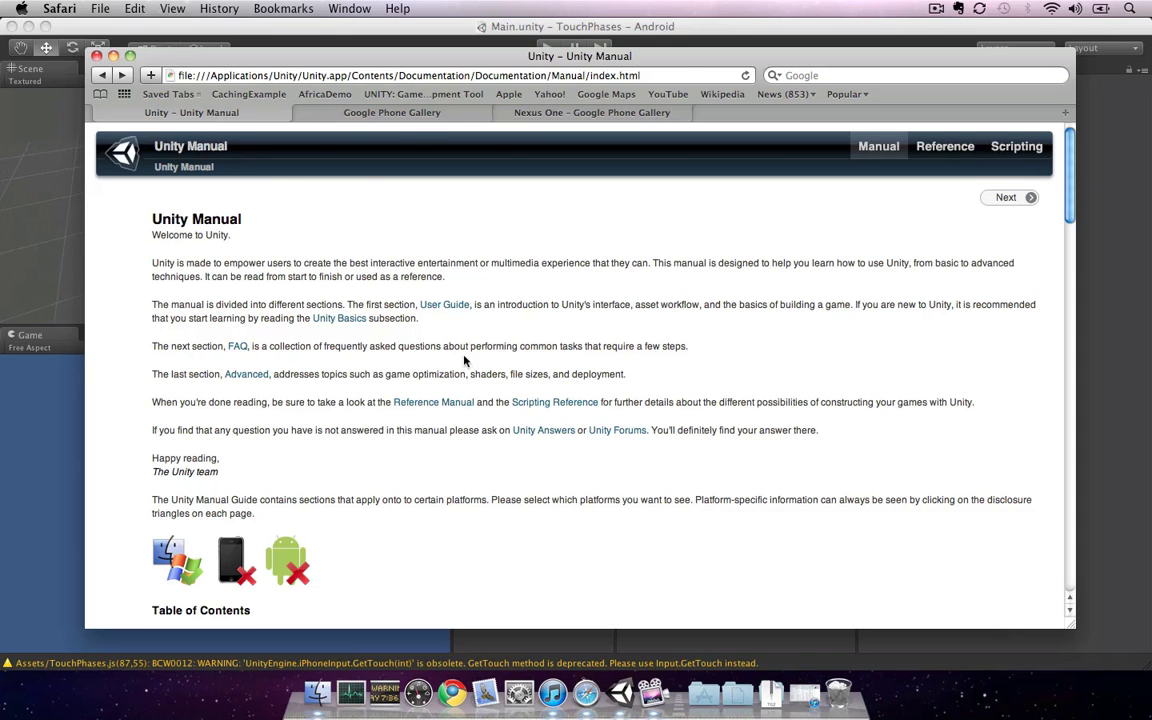
click(419, 27)
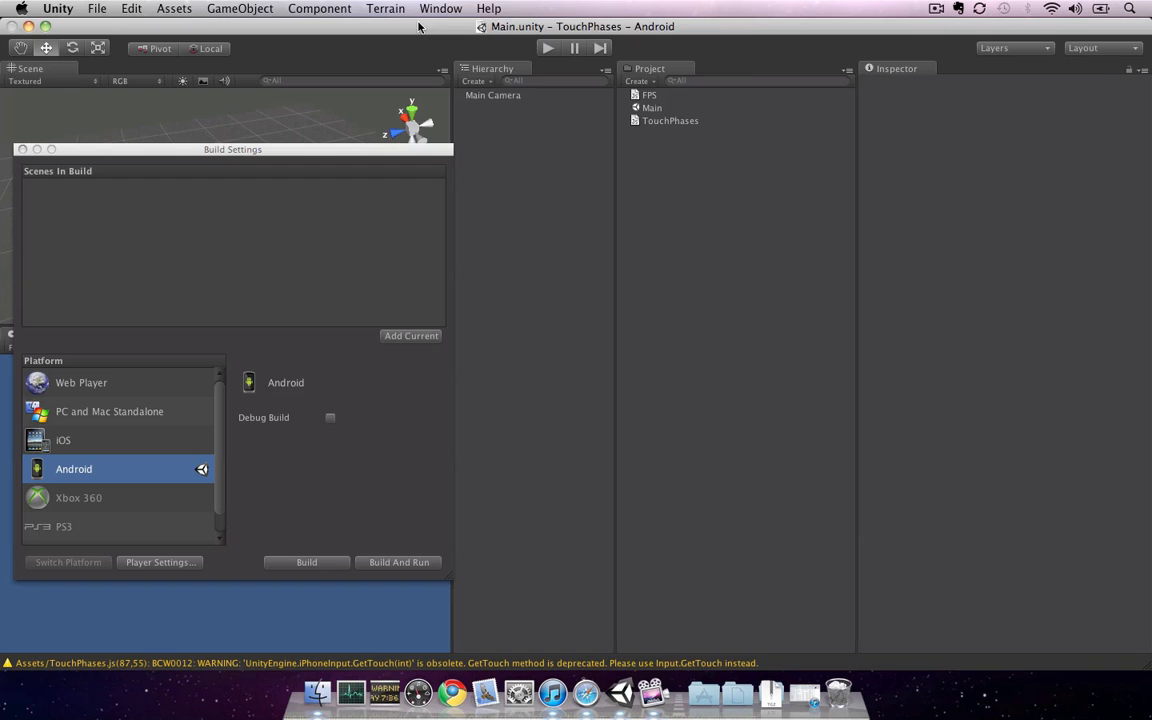
click(489, 9)
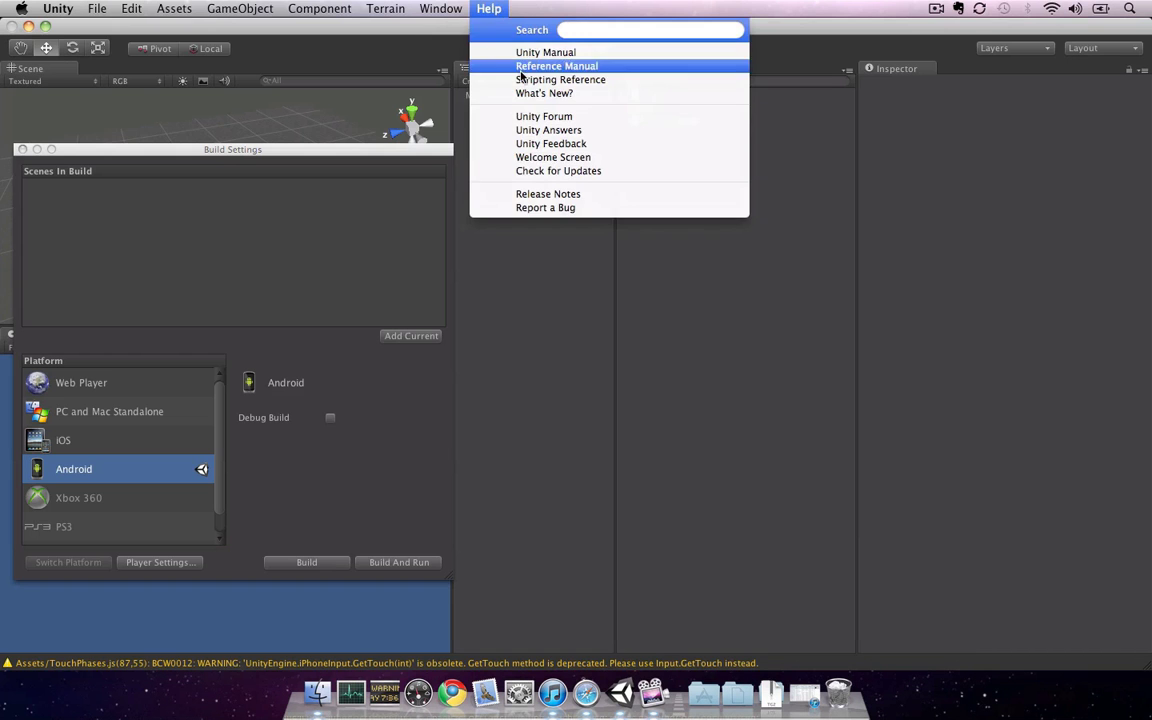
click(489, 10)
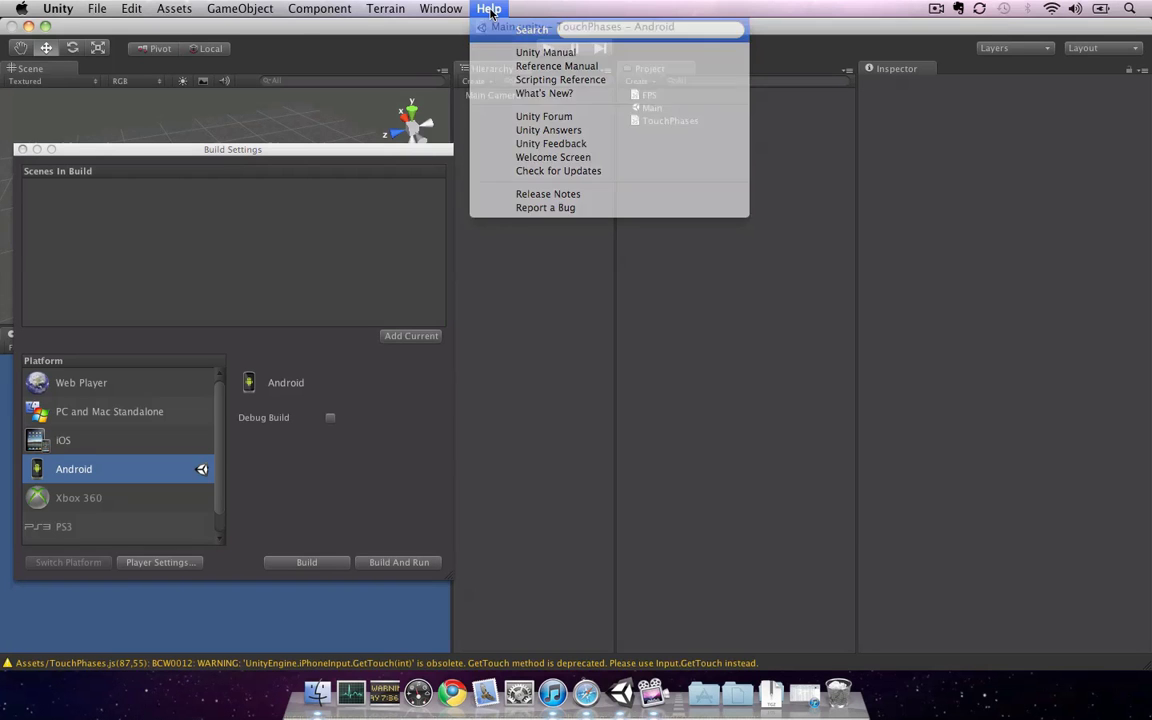
click(704, 692)
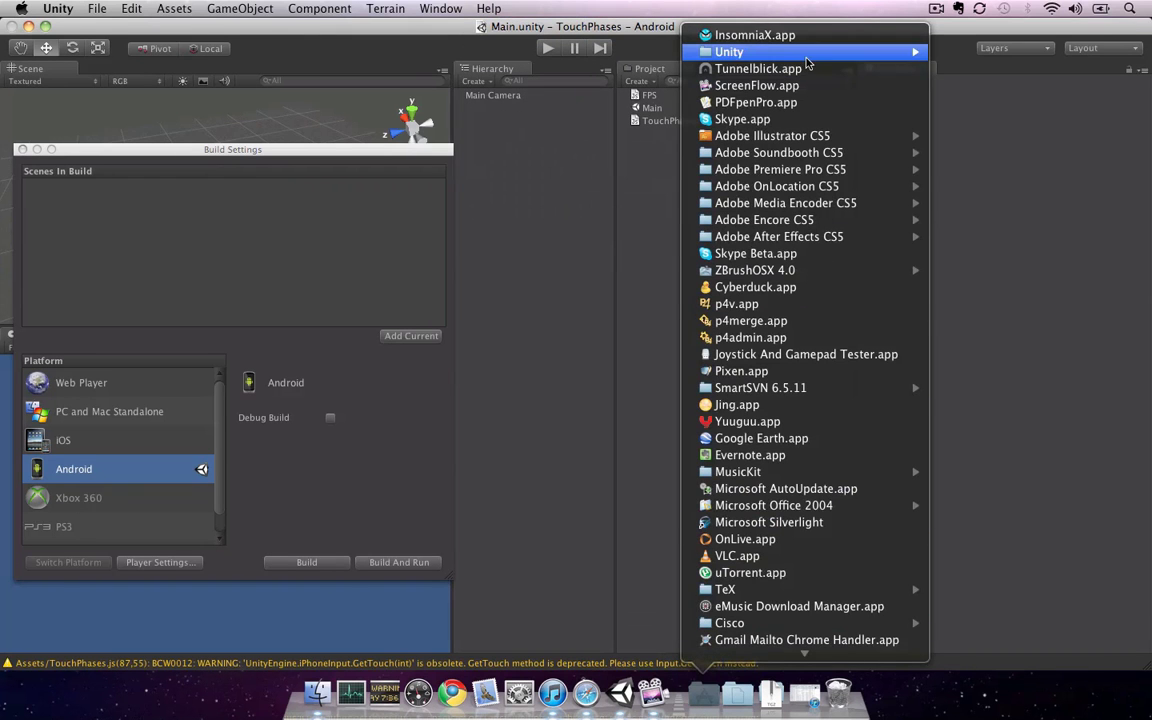
mouse_move(729, 56)
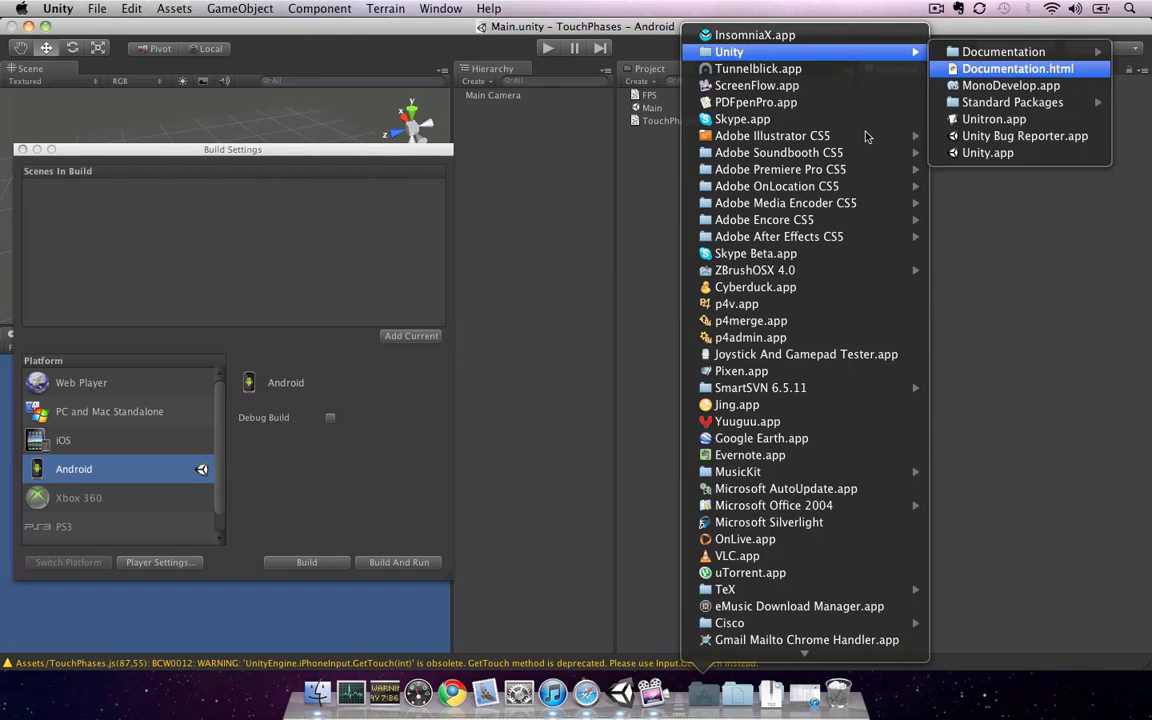
click(585, 690)
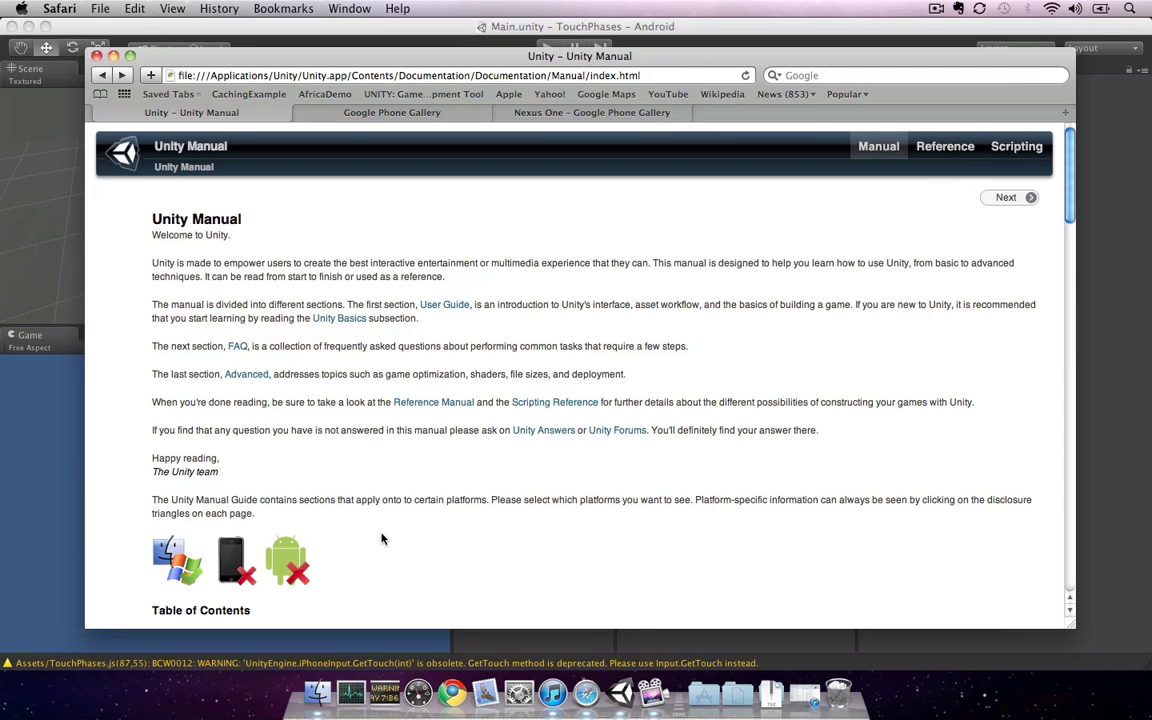
- Enable Android-specific content in the Unity Manual's platform selection
click(289, 567)
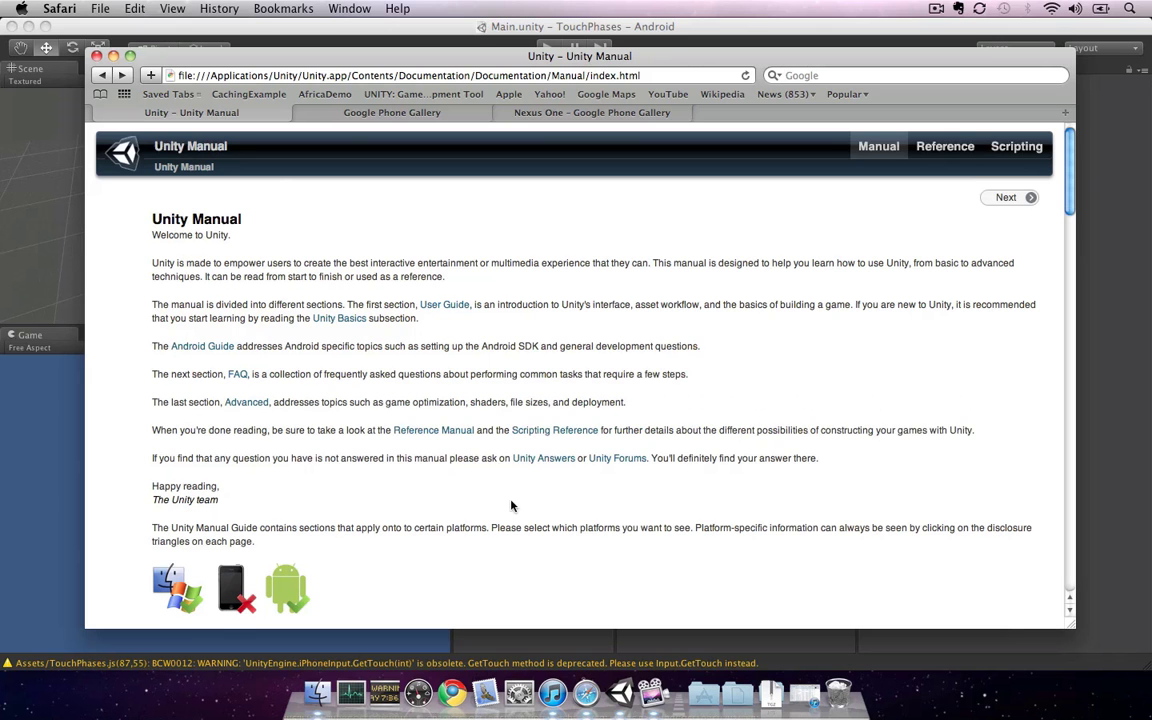
scroll(511, 506, down, 2)
scroll(511, 506, up, 2)
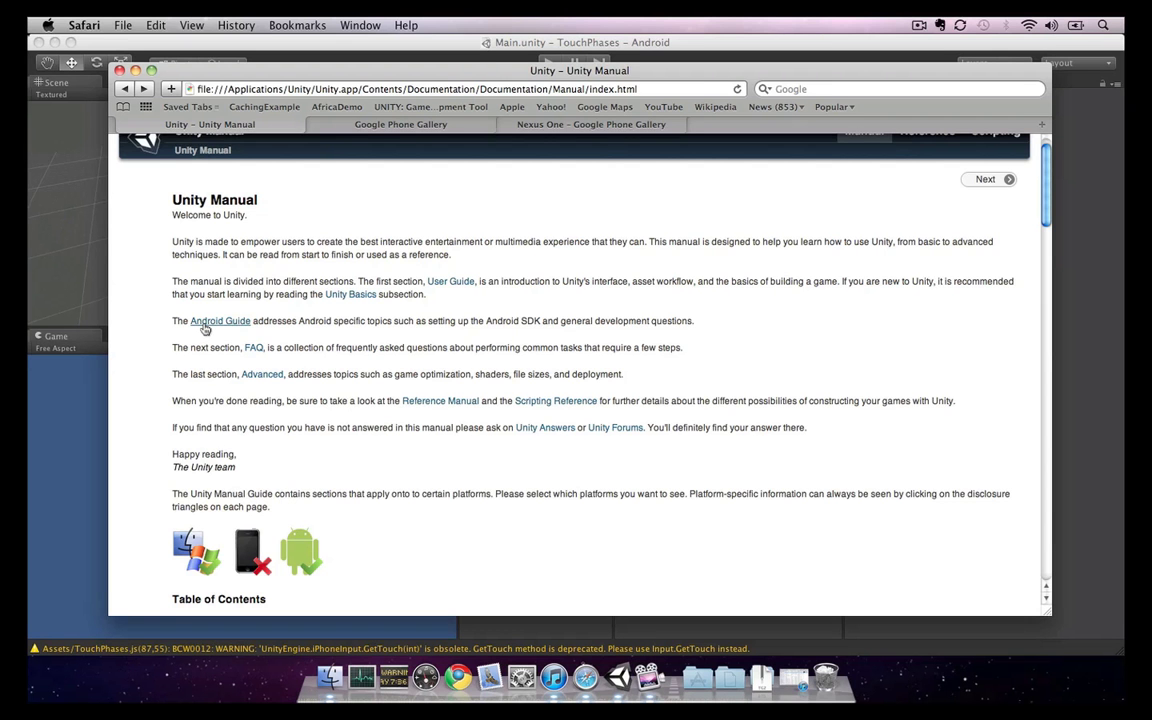
- Open the Android Guide in the Unity Manual and go to its Android SDK Setup page under Further Reading
click(204, 325)
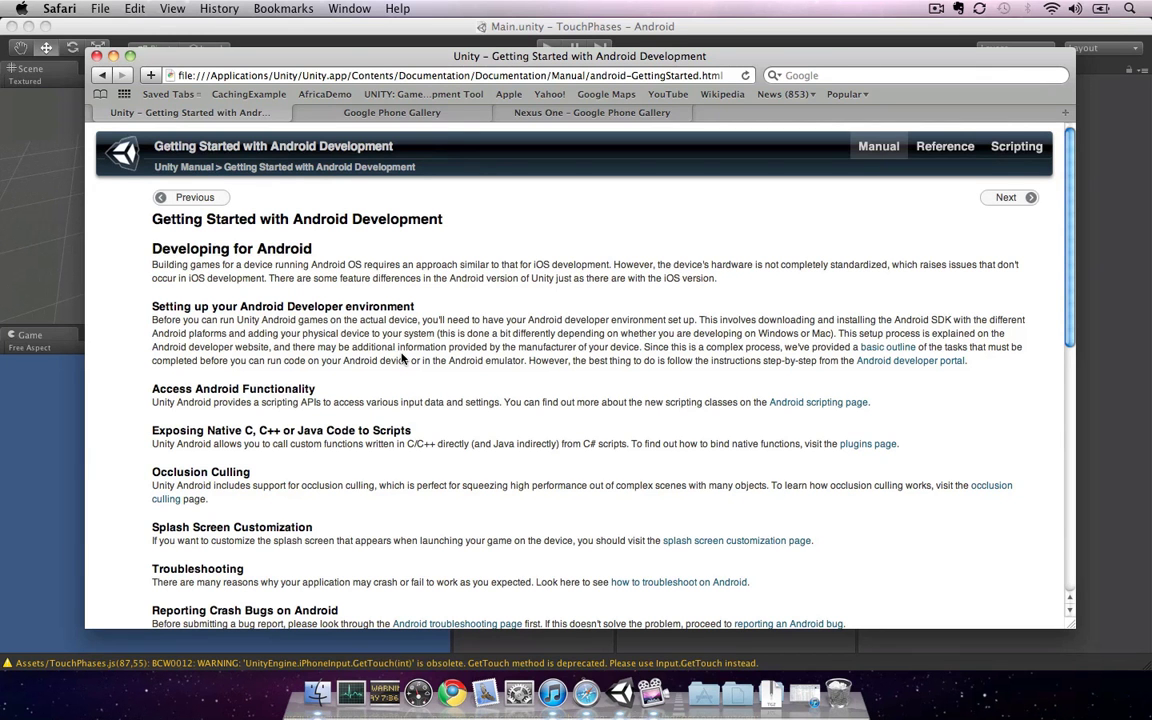
scroll(402, 357, down, 20)
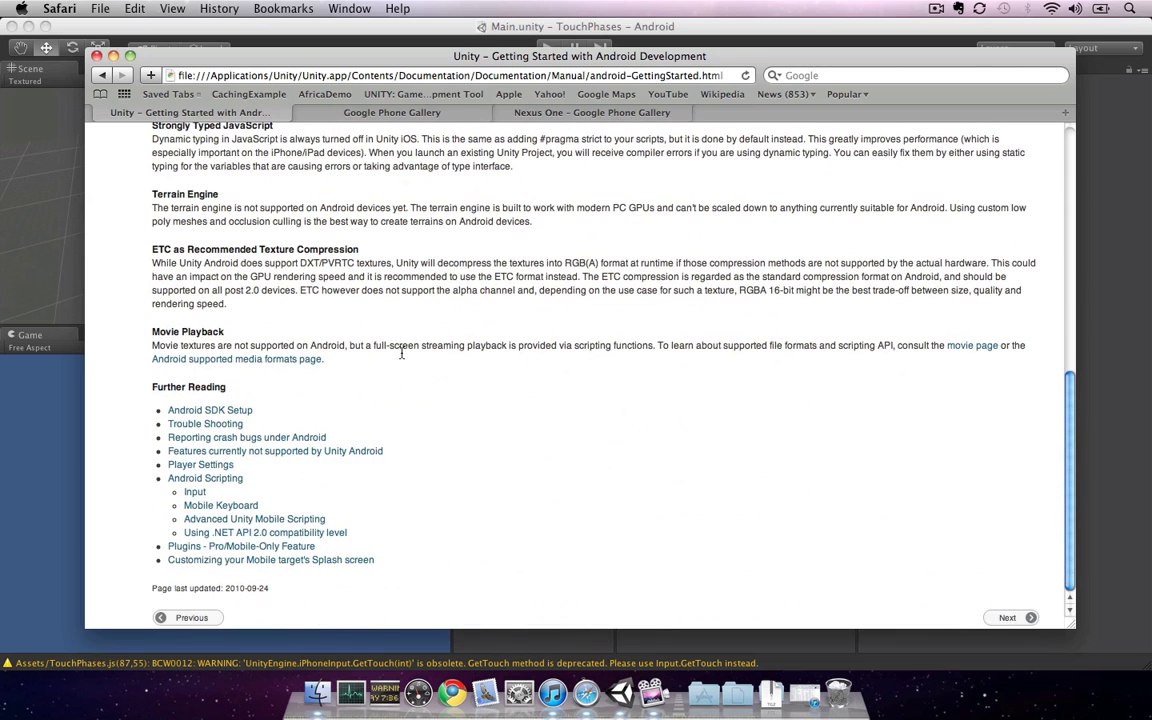
click(243, 411)
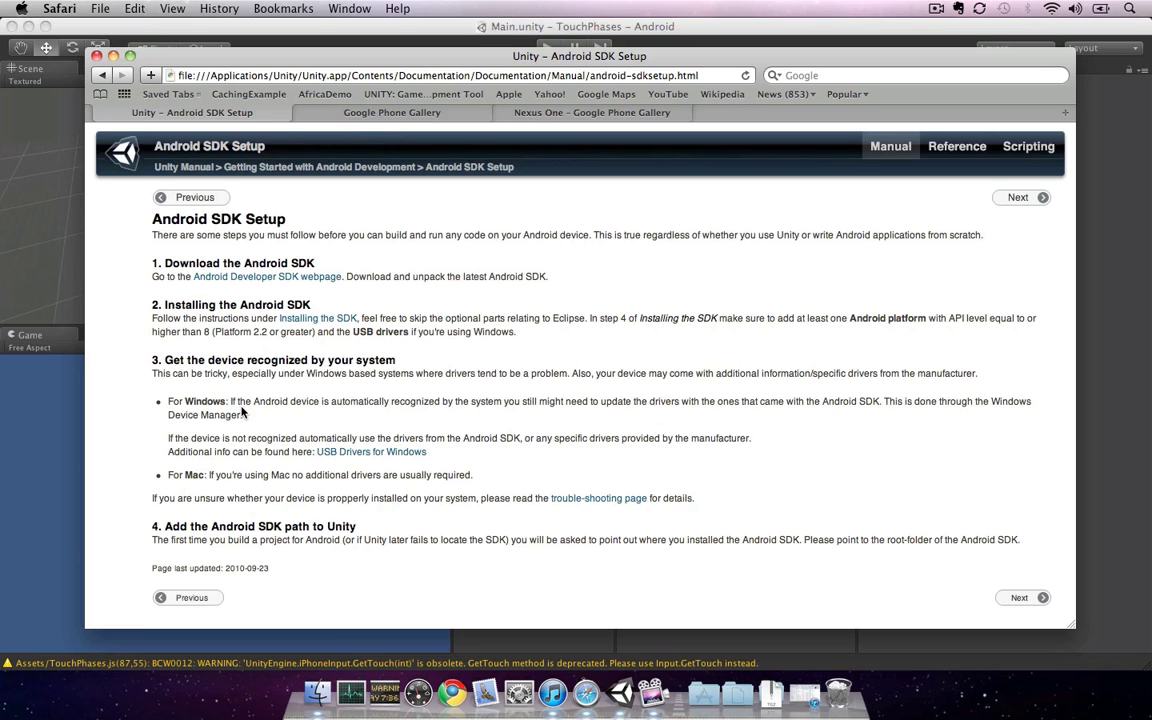
- Open the Android Developer SDK webpage in a new tab and download the Mac OS X package android-sdk_r07-mac_x86.zip
right_click(297, 278)
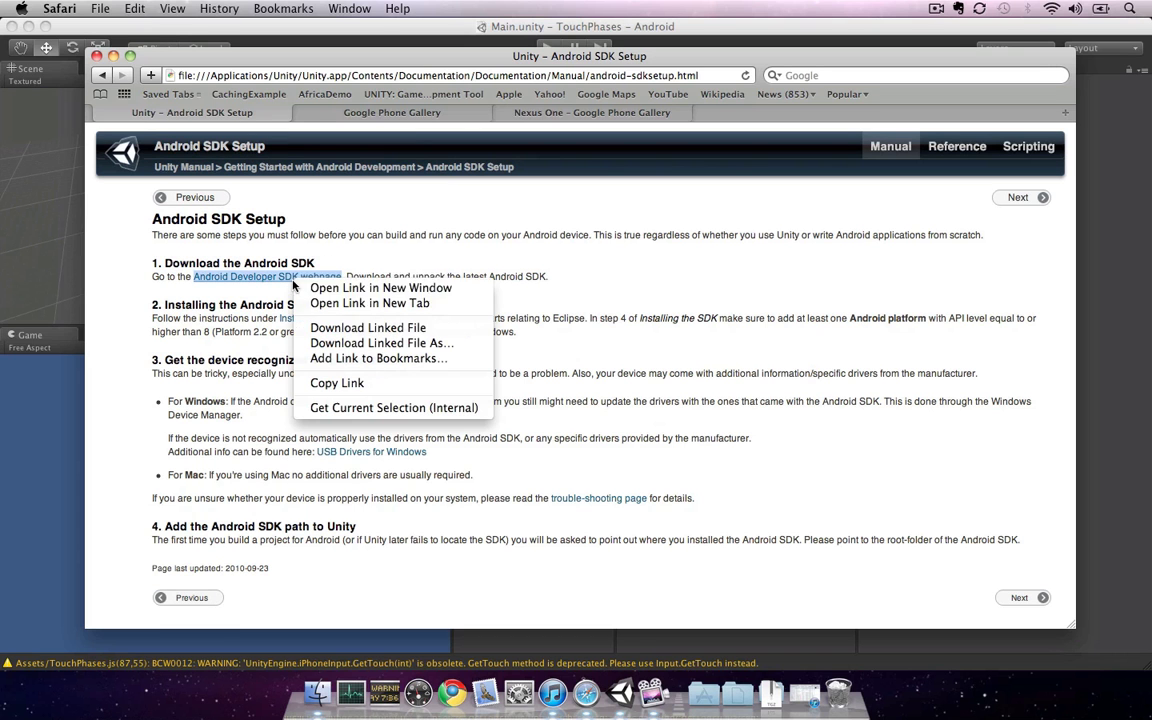
click(352, 304)
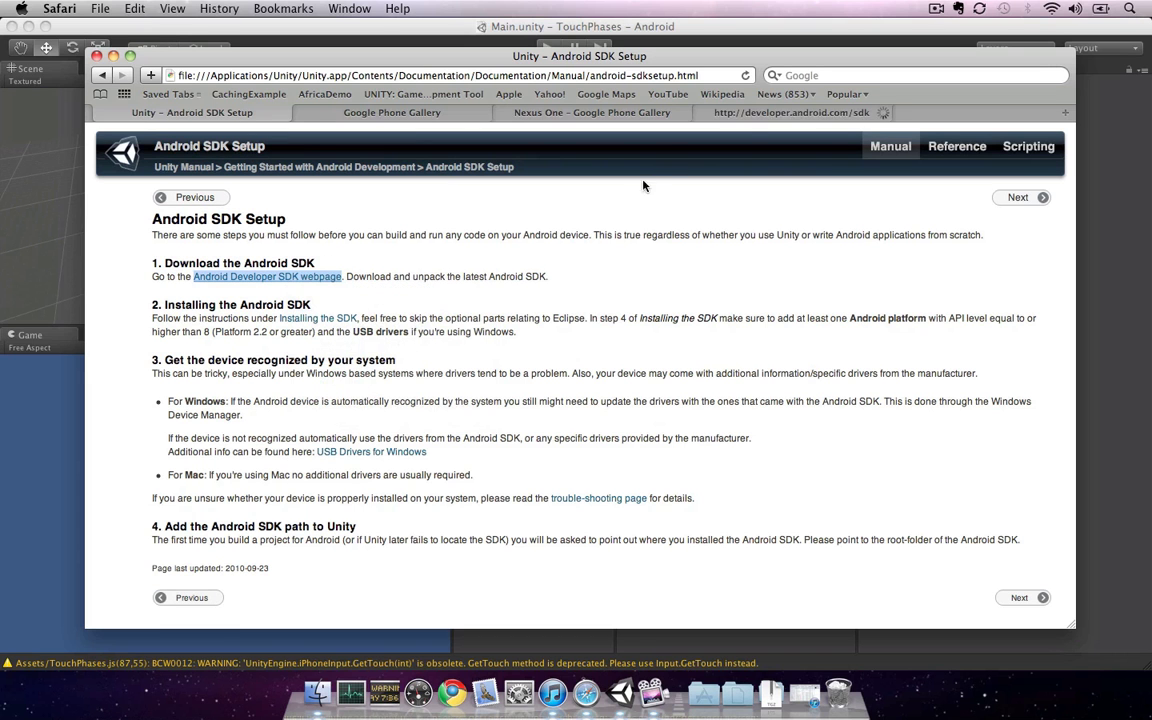
click(750, 113)
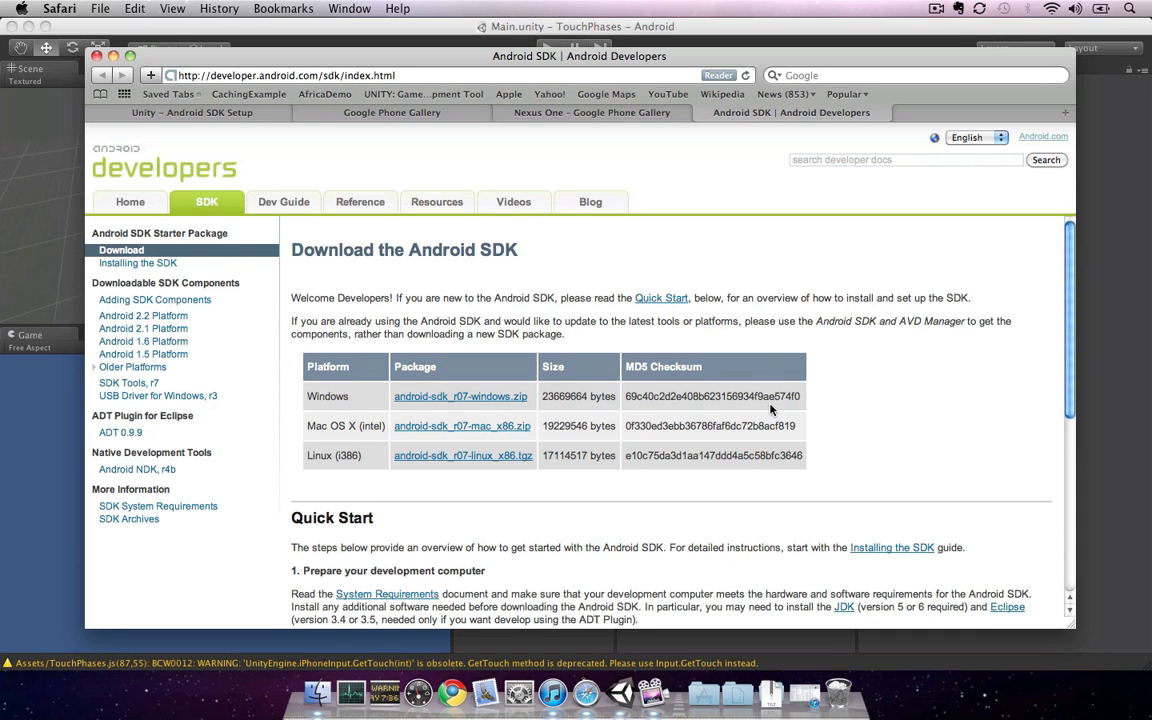
click(436, 427)
click(836, 349)
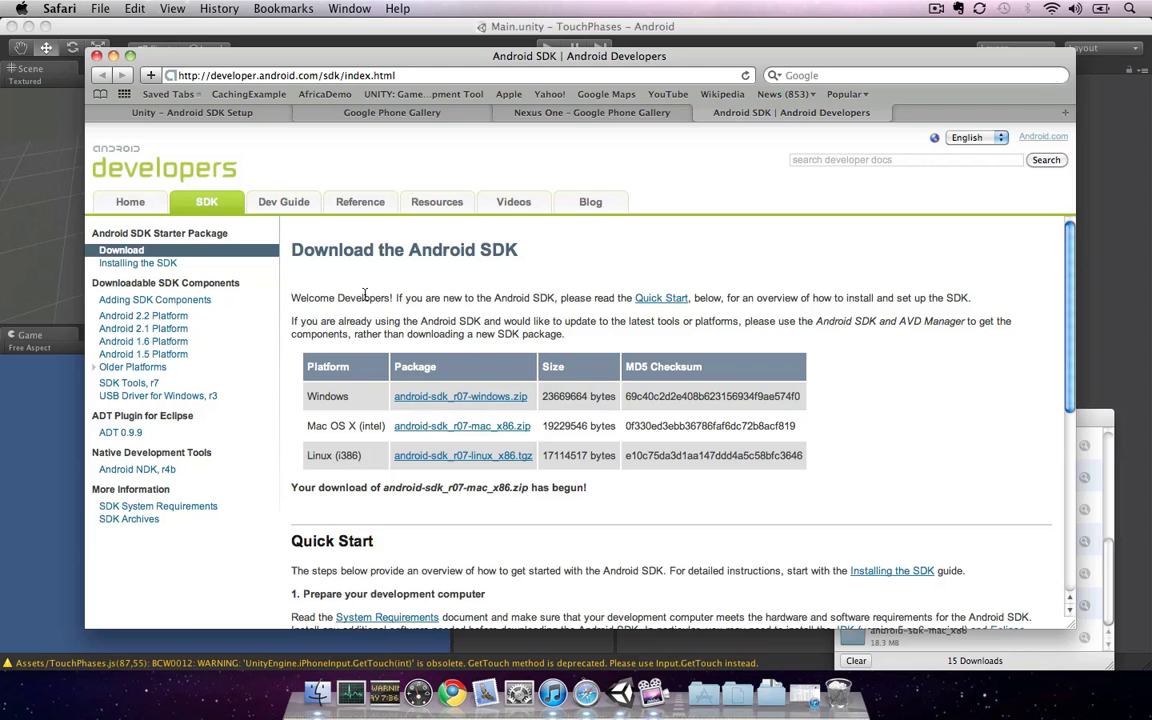
- Switch to Finder, move the android-sdk-mac_x86 folder from Downloads to the home folder, and open it there
key(super+Tab)
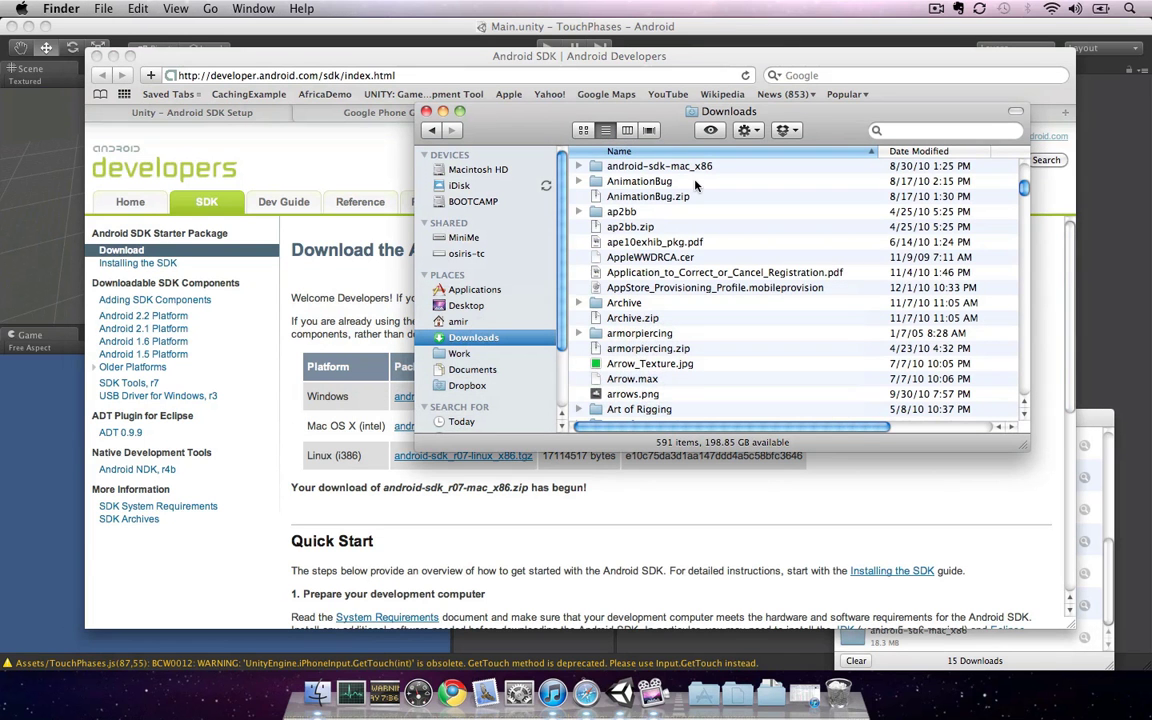
drag(690, 172, 500, 322)
click(490, 321)
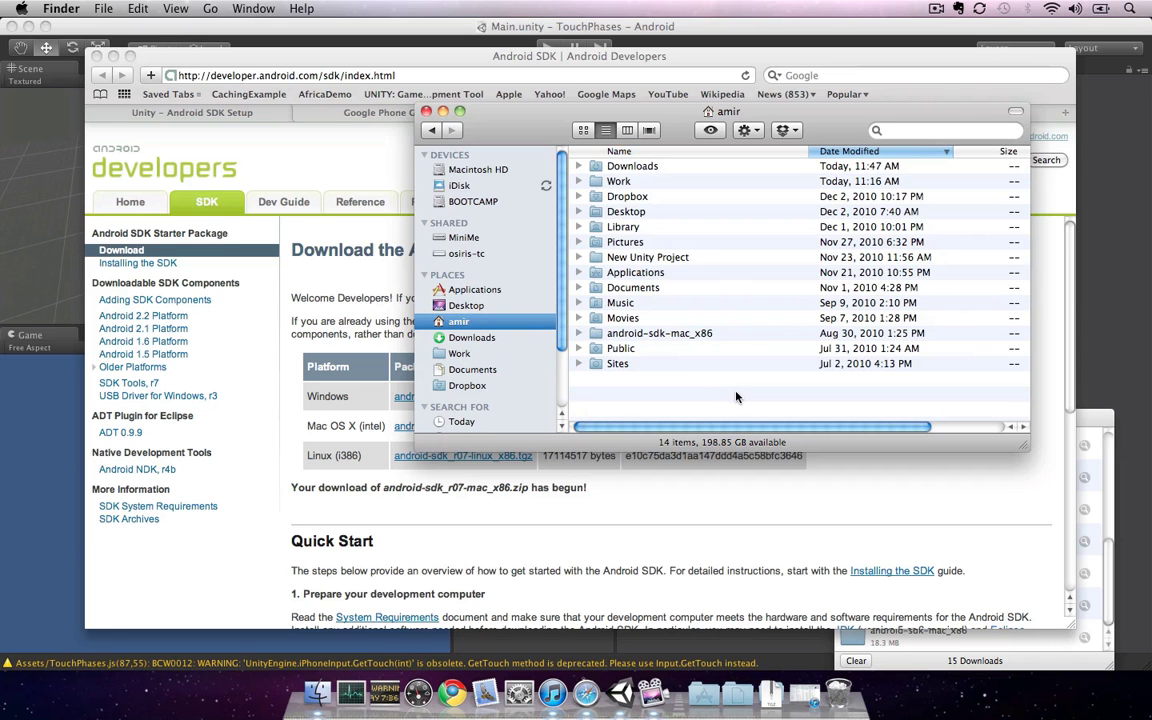
double_click(661, 334)
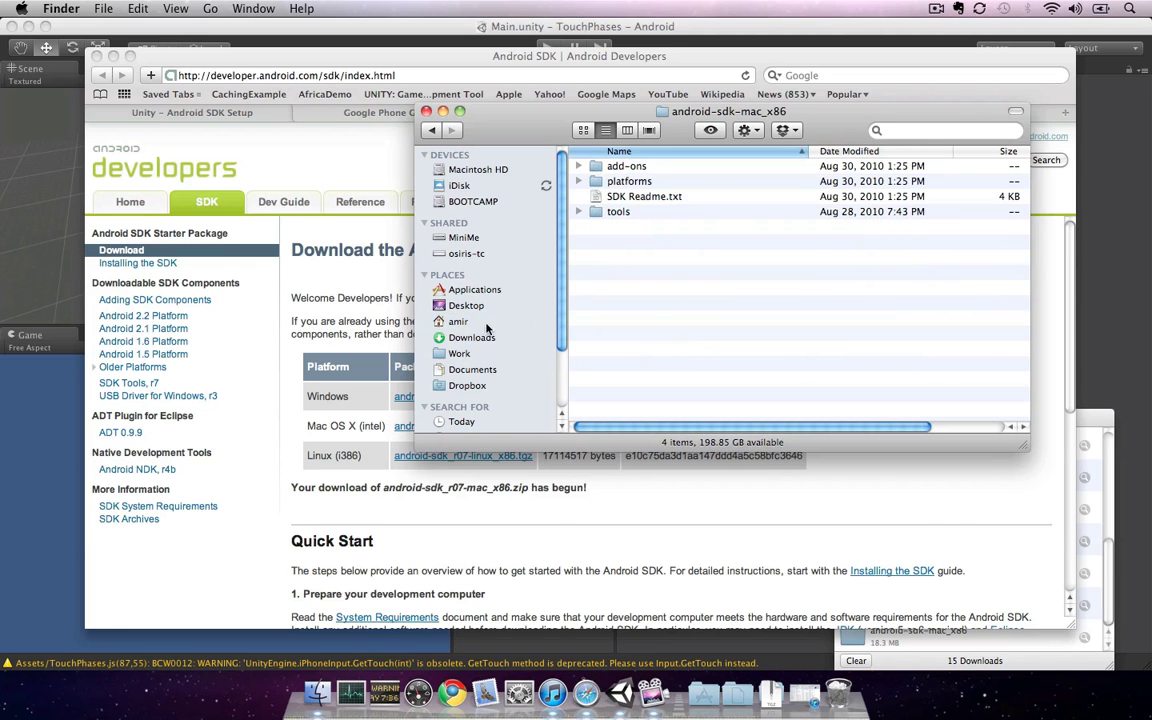
- Return to Safari and open the Installing the SDK instructions from the Android SDK Setup page in a new tab
click(364, 292)
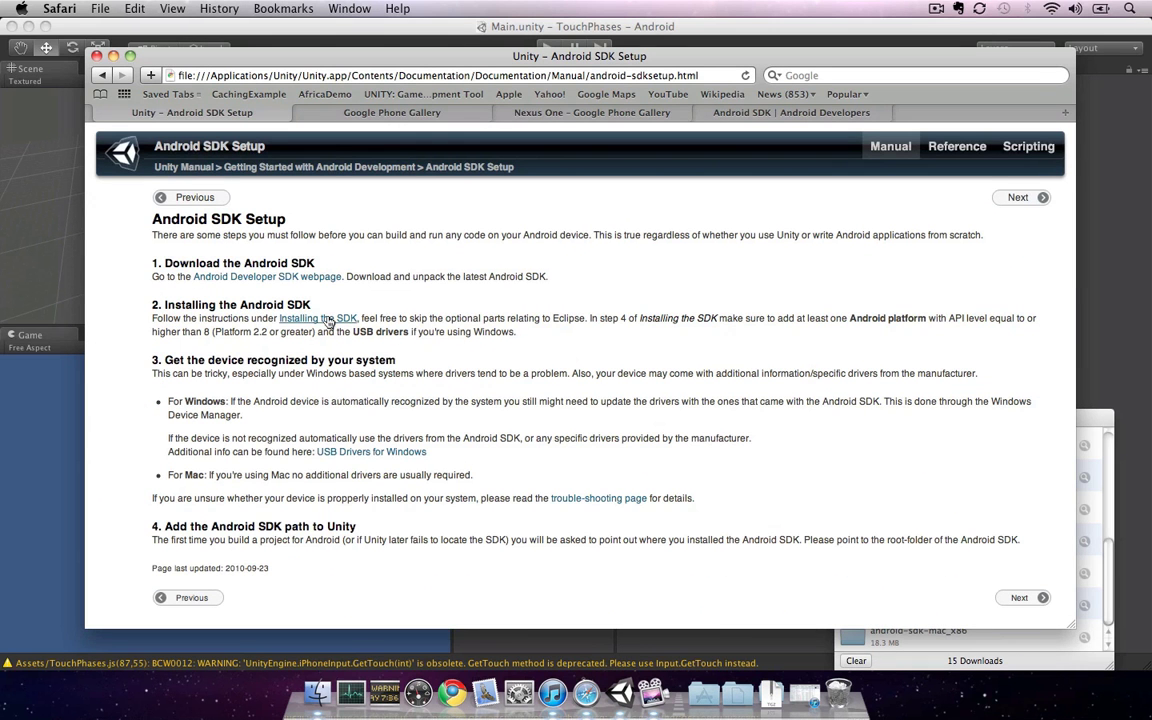
right_click(342, 320)
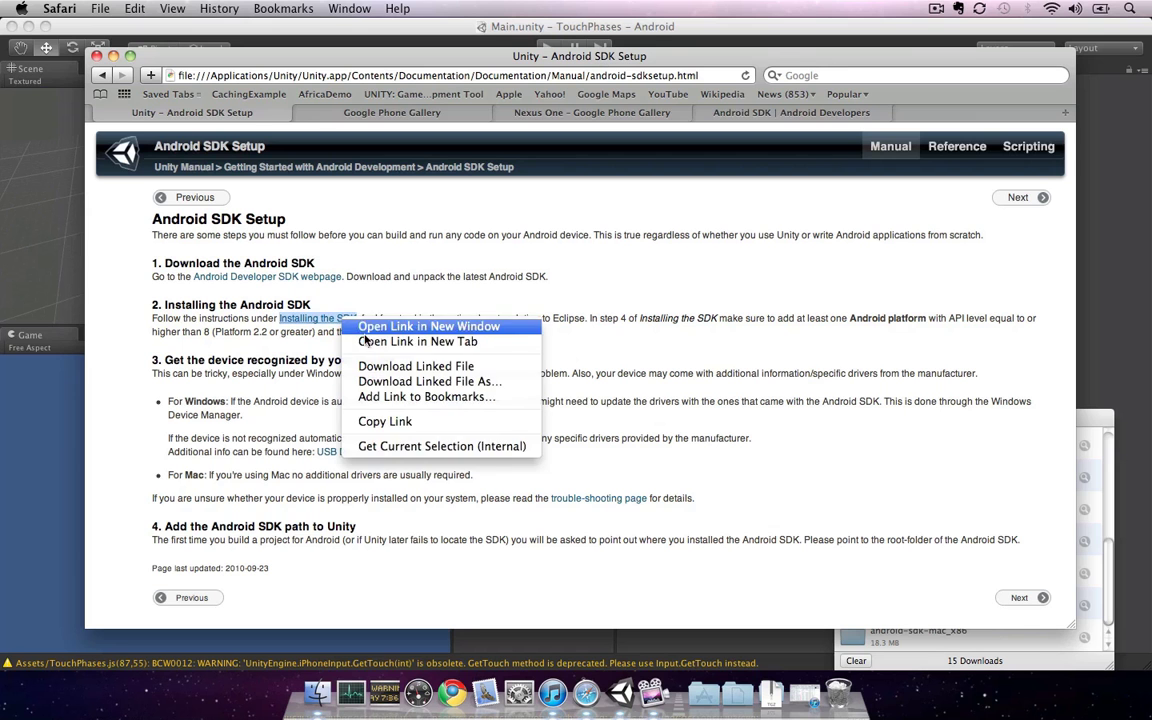
click(365, 342)
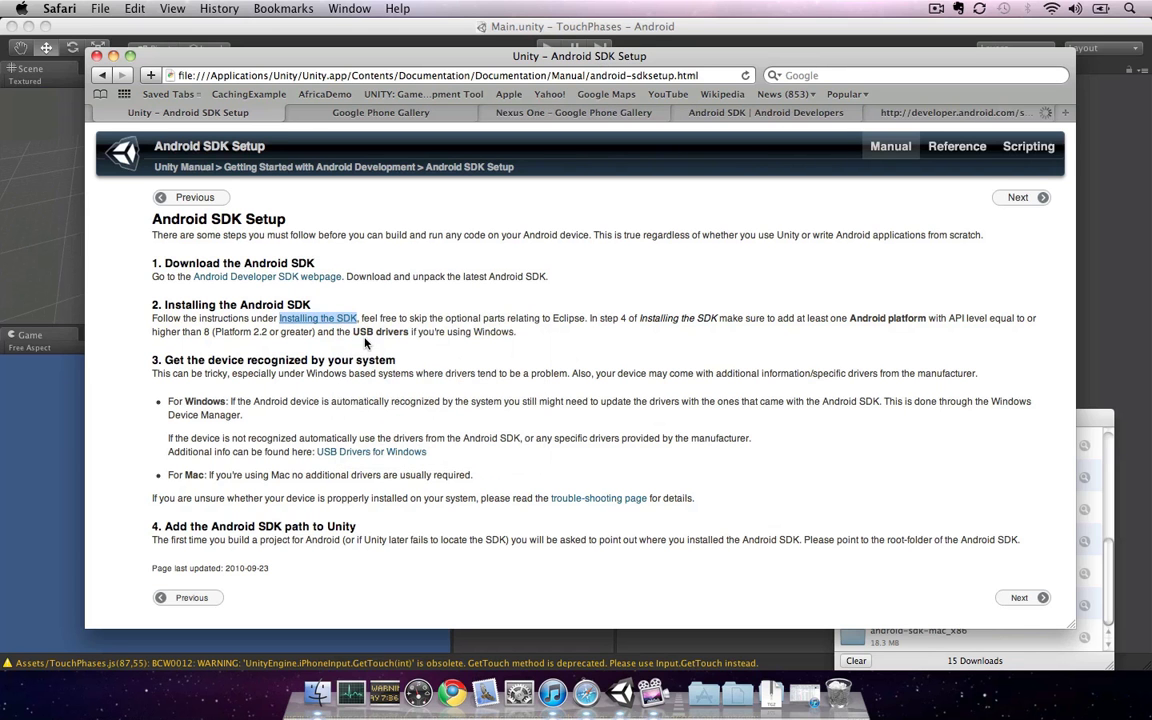
click(918, 113)
- Open the JDK link from Step 1 of the installation guide in a new tab and review the Java SE Downloads page
scroll(626, 418, down, 3)
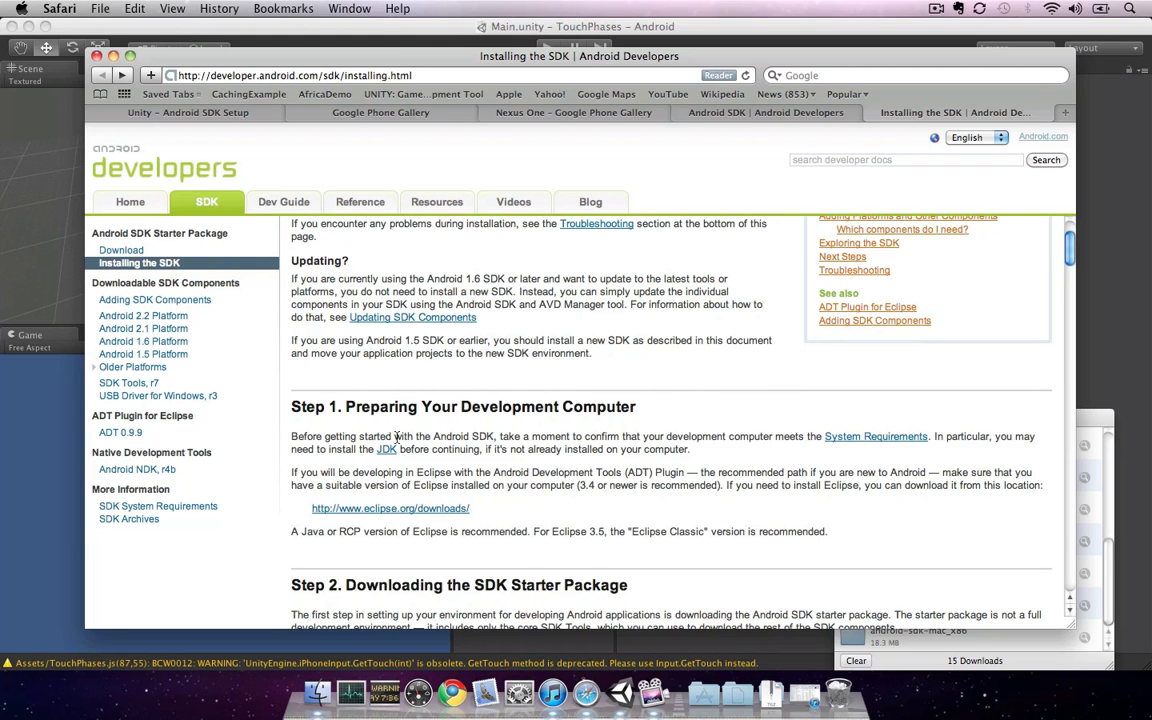
right_click(386, 449)
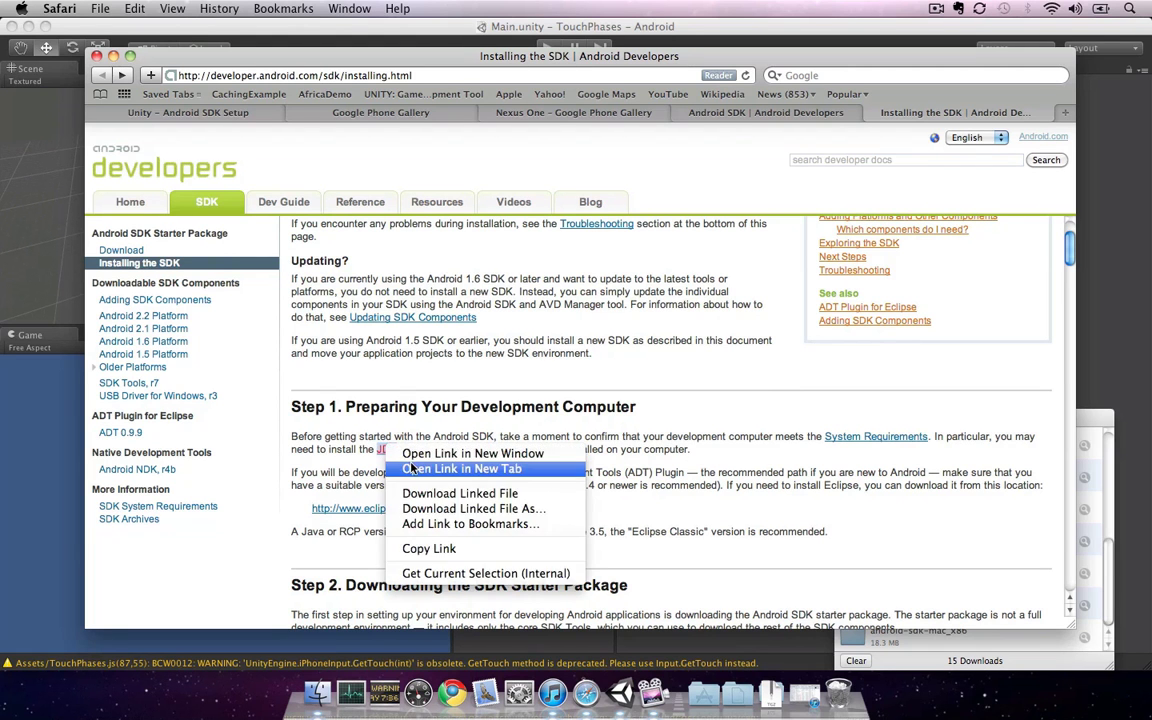
click(495, 466)
click(957, 112)
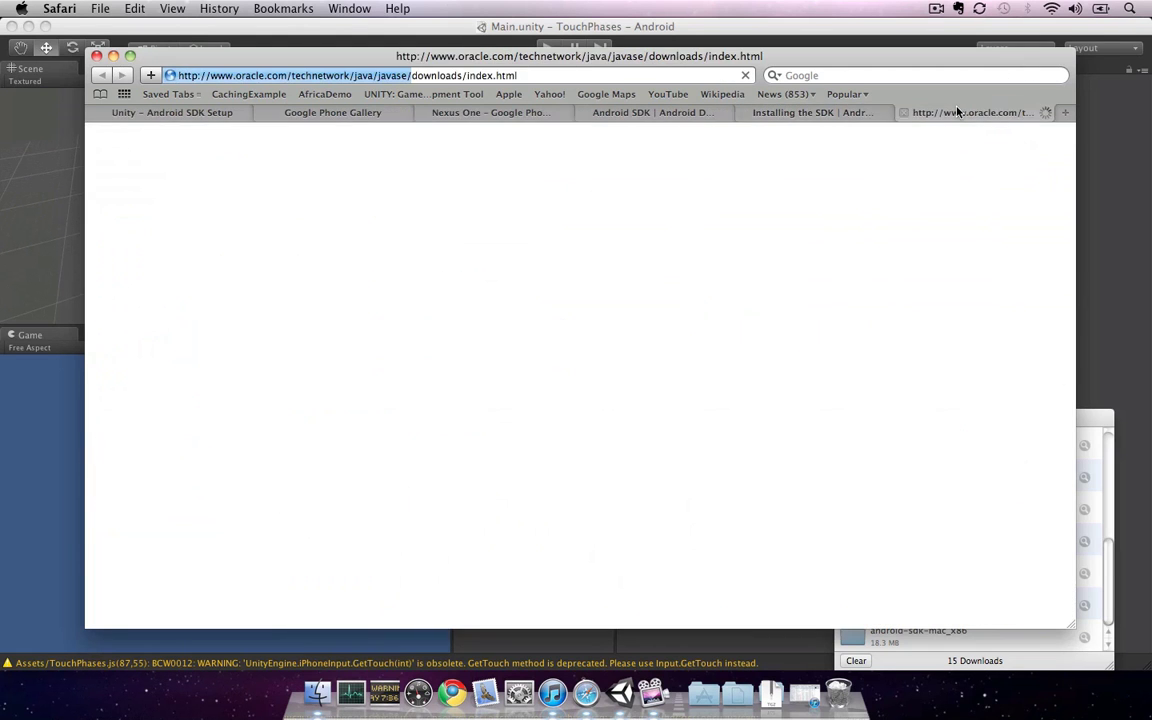
scroll(545, 527, down, 1)
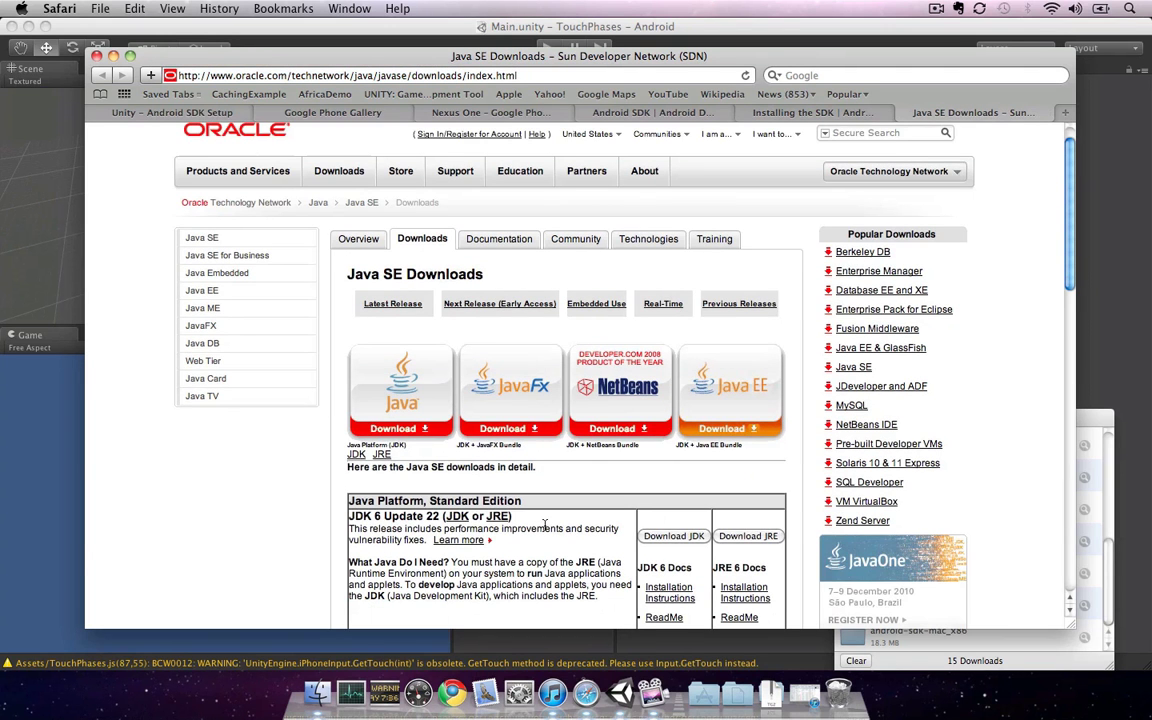
scroll(545, 527, down, 1)
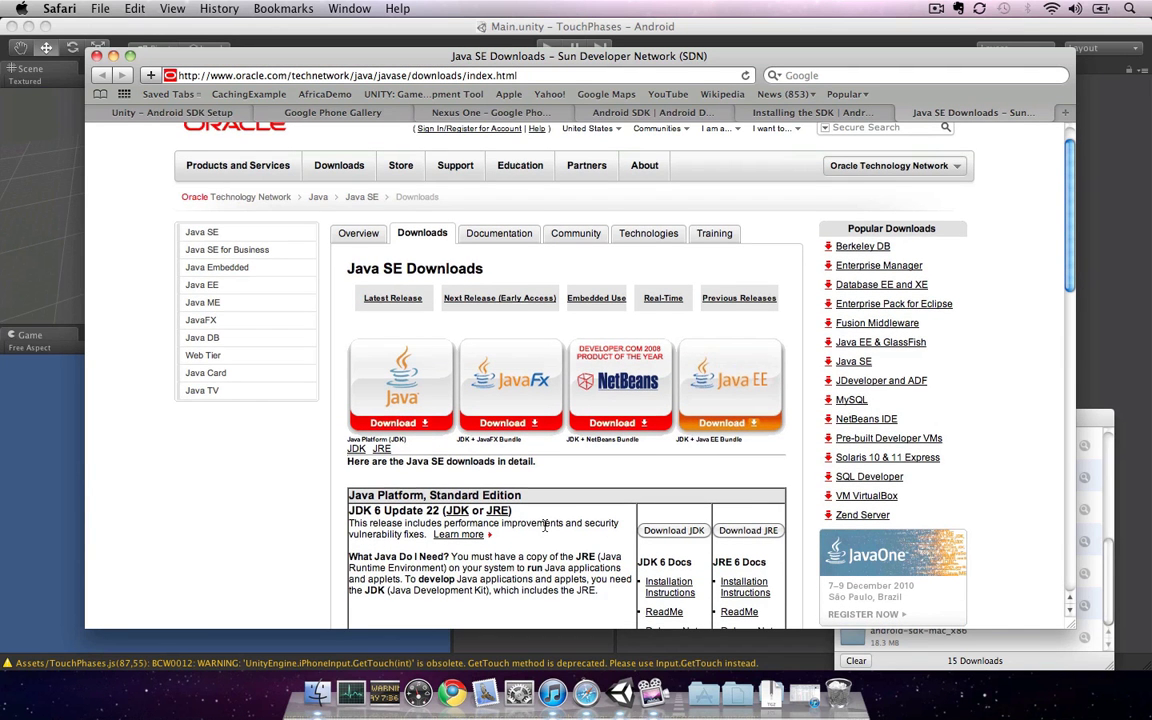
scroll(545, 527, down, 2)
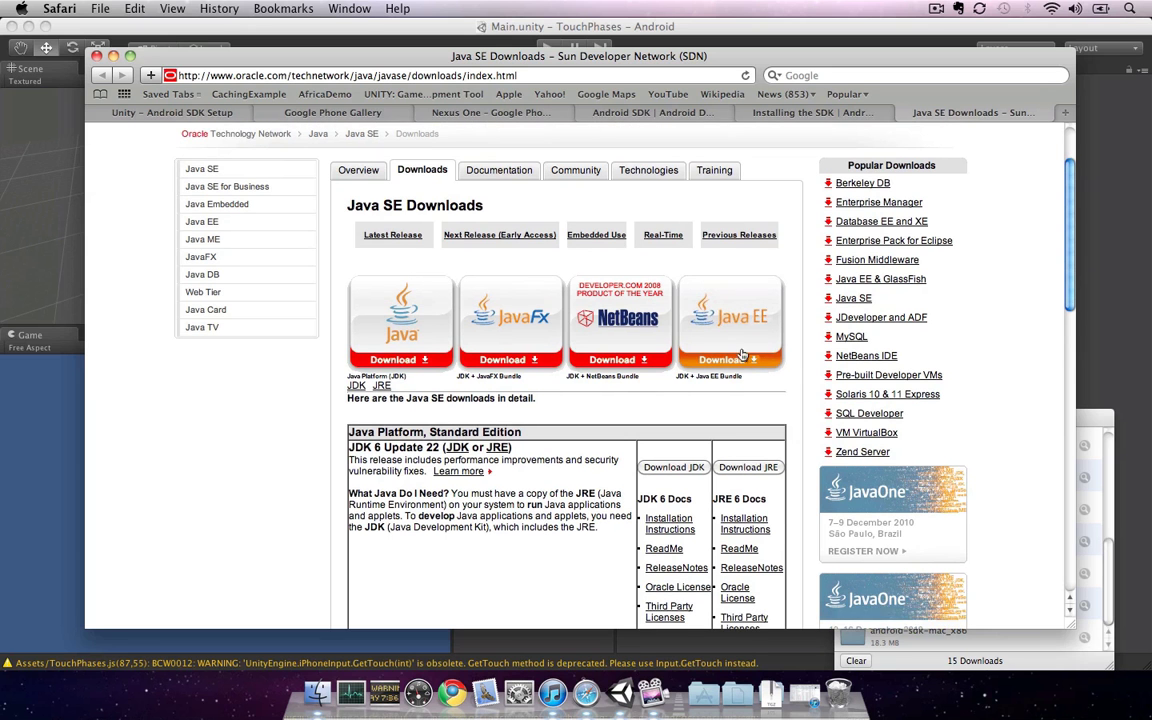
- Close the Java SE Downloads page and read Steps 1 through 4 of the Installing the SDK instructions
click(903, 117)
scroll(610, 470, down, 3)
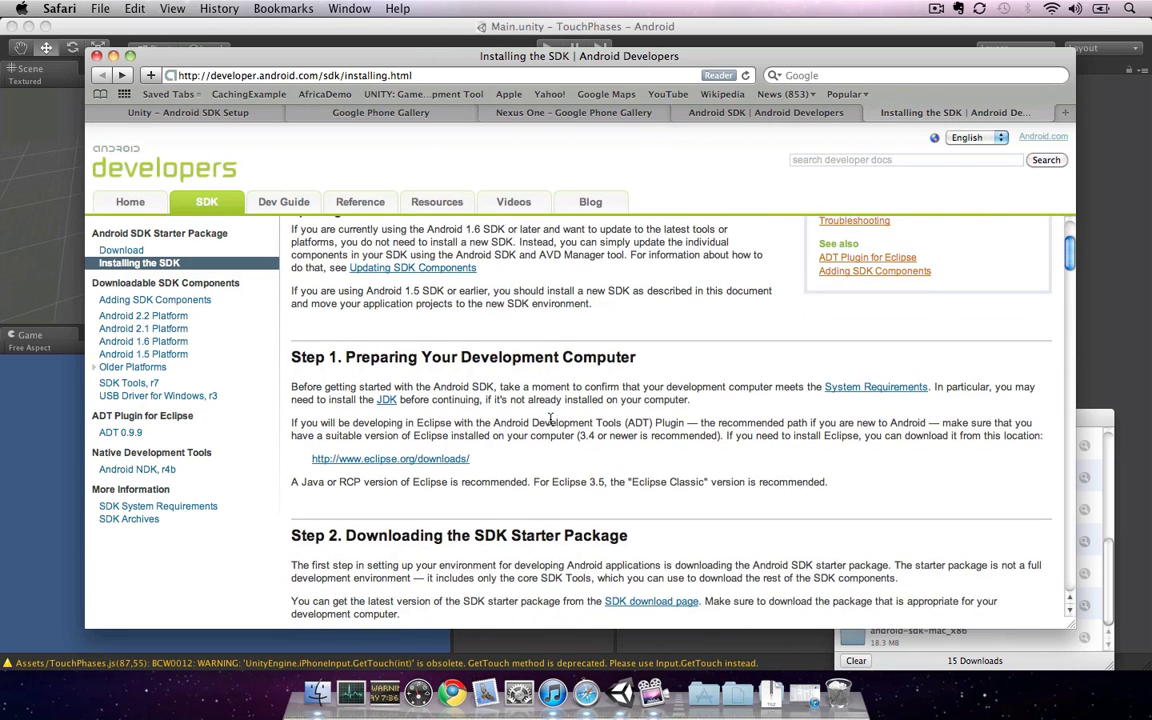
scroll(549, 420, down, 5)
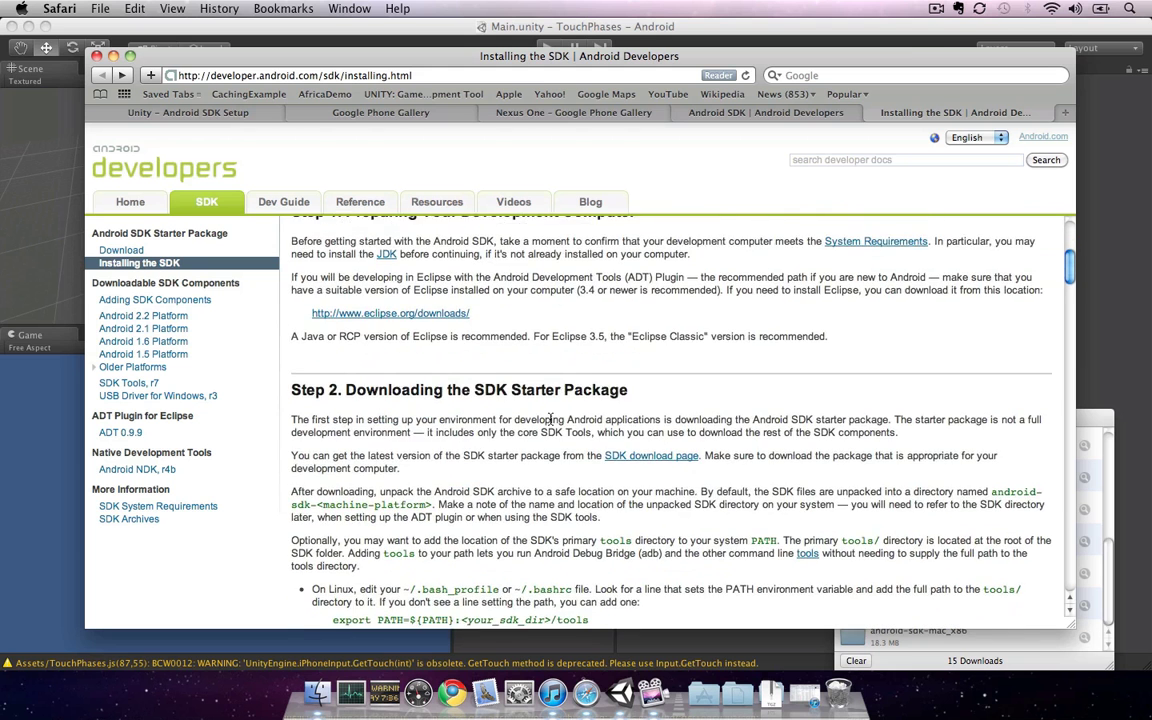
scroll(549, 420, down, 4)
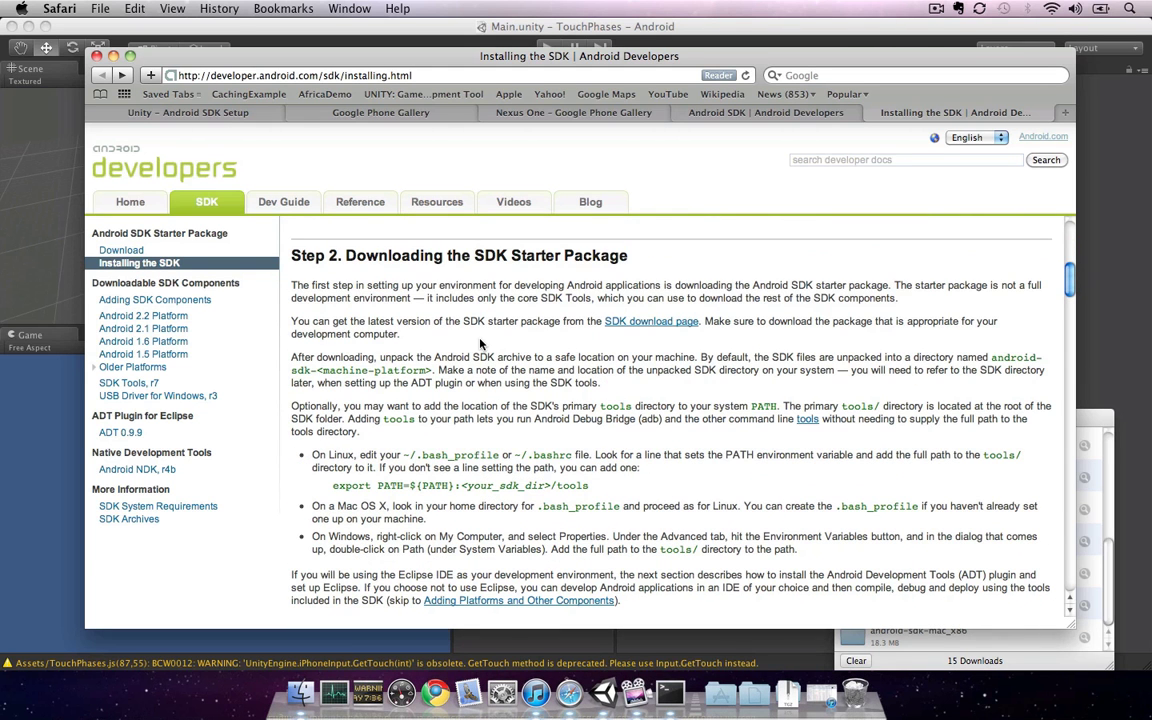
scroll(571, 289, down, 12)
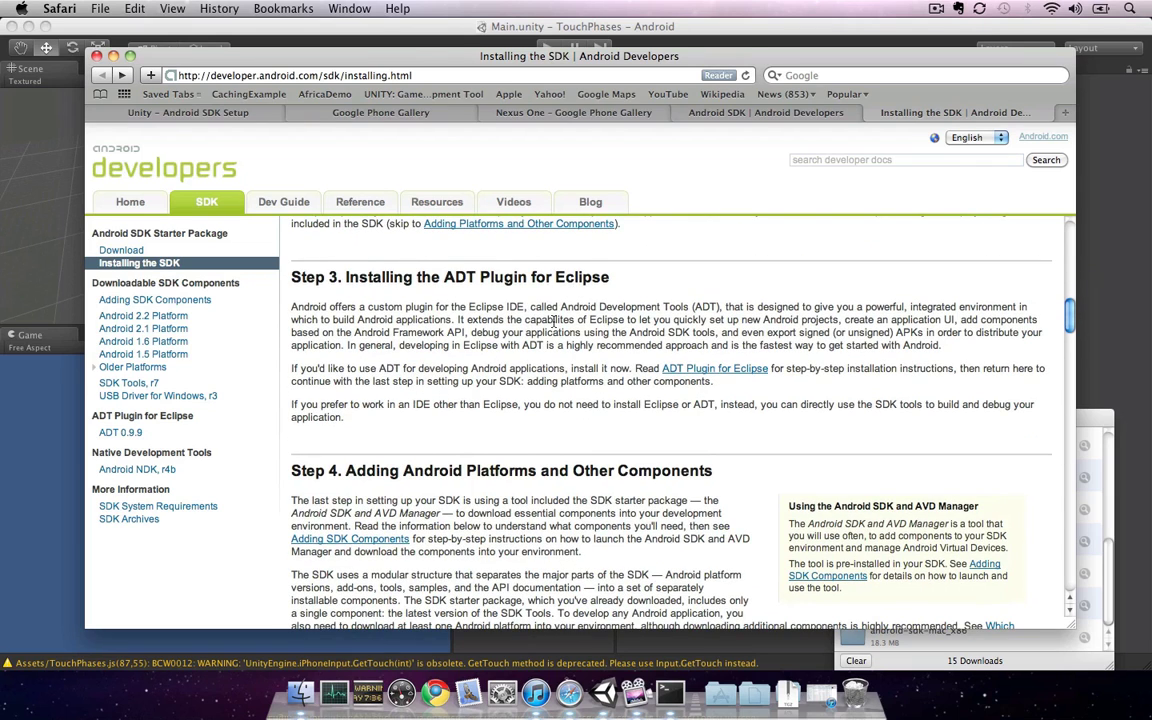
scroll(553, 321, down, 7)
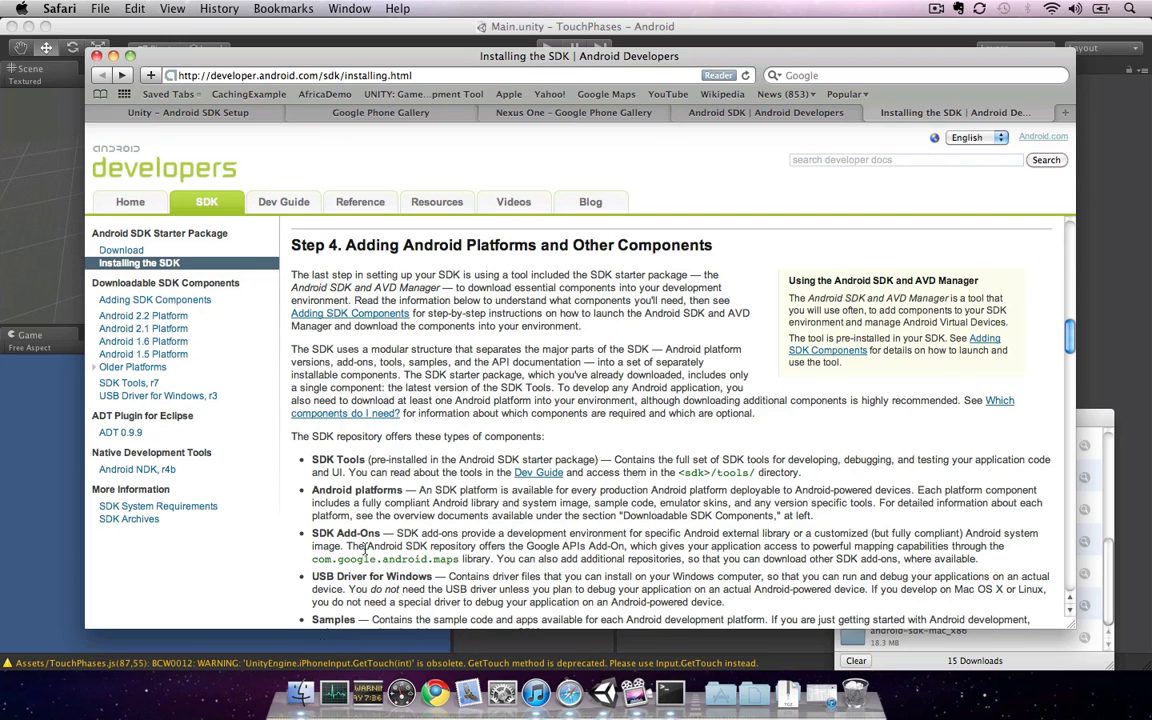
- Switch to Finder, open the tools folder inside android-sdk-mac_x86, and launch the android tool
click(299, 690)
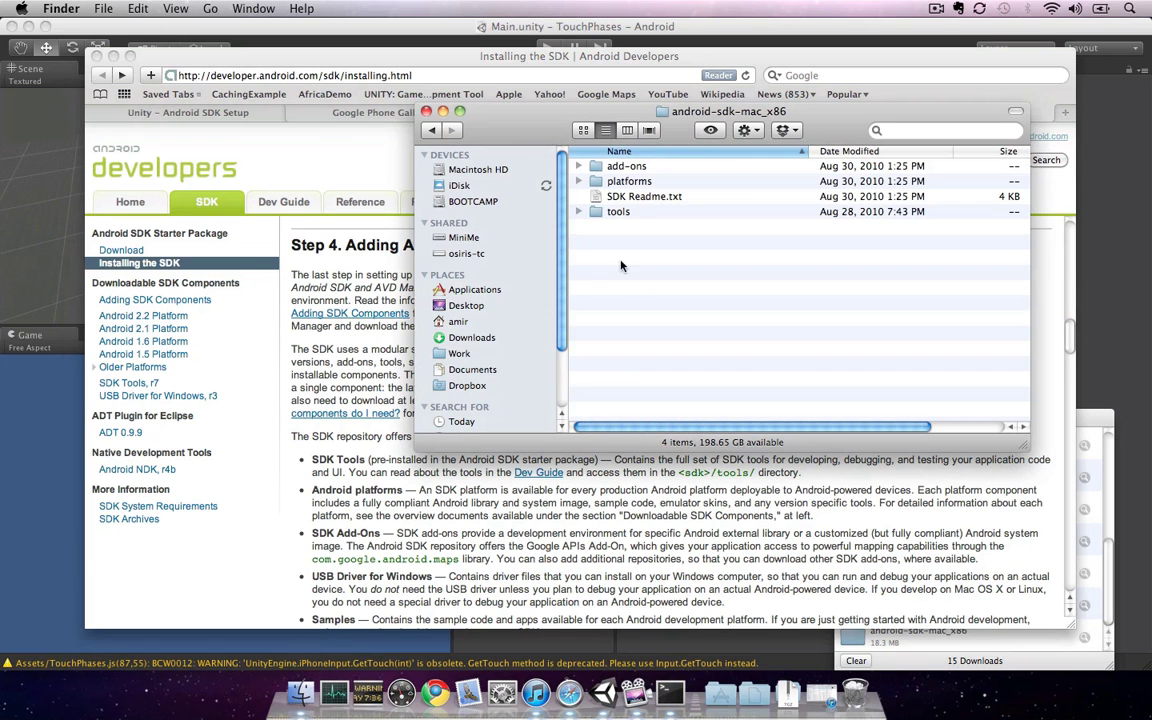
double_click(619, 212)
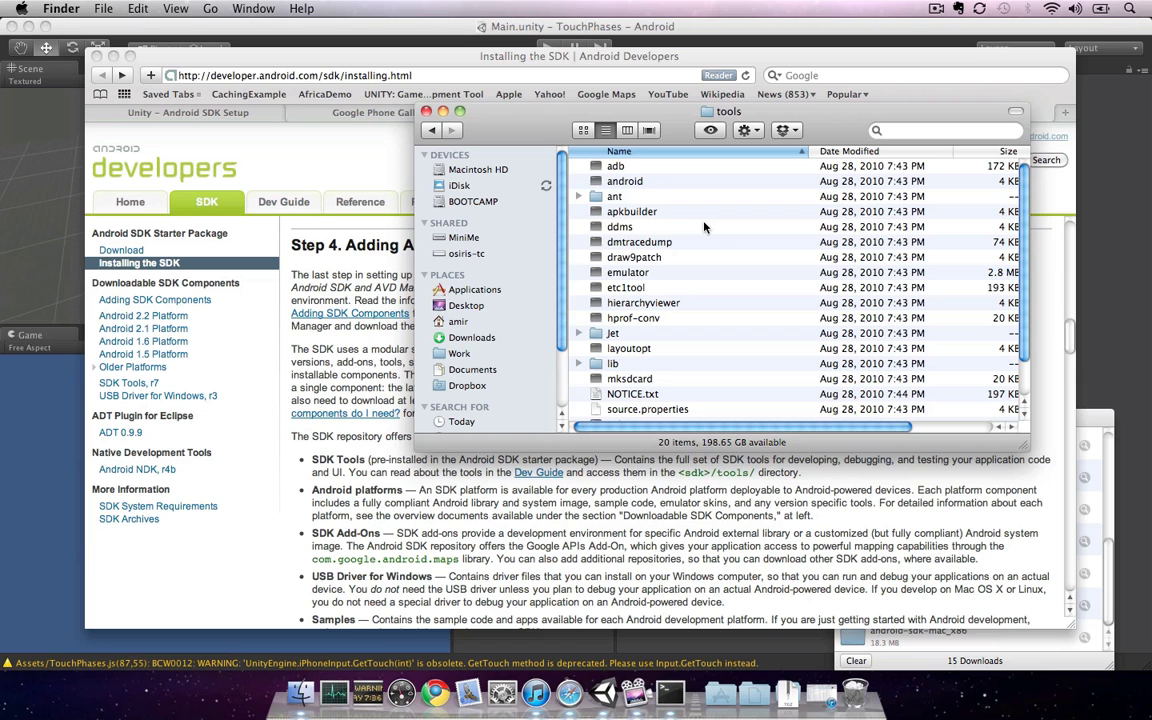
click(615, 181)
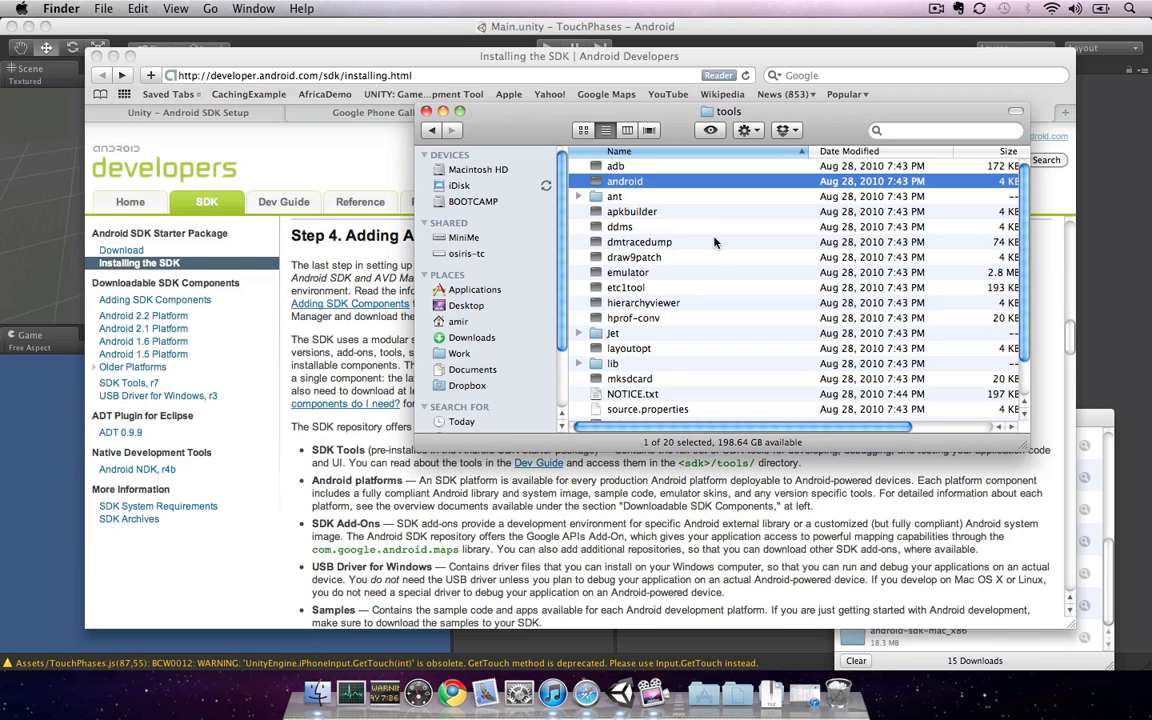
double_click(612, 181)
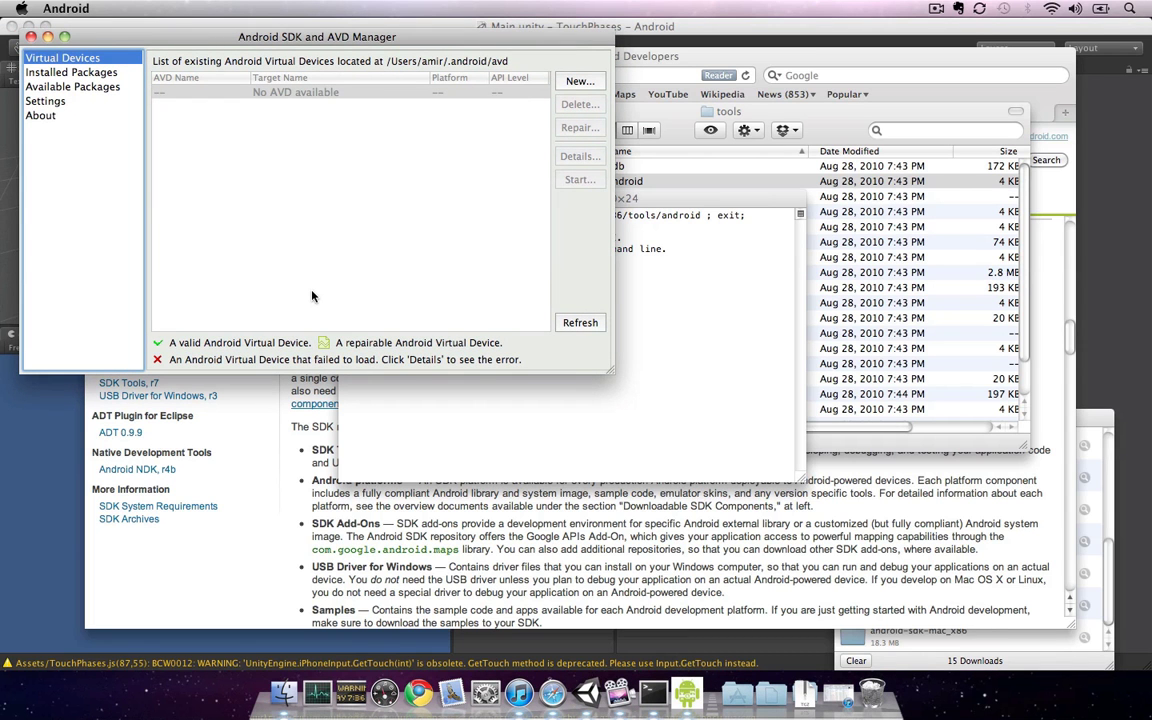
- Install the available package SDK Platform Android 2.2, API 8, revision 2, and dismiss the finished installation window
click(99, 87)
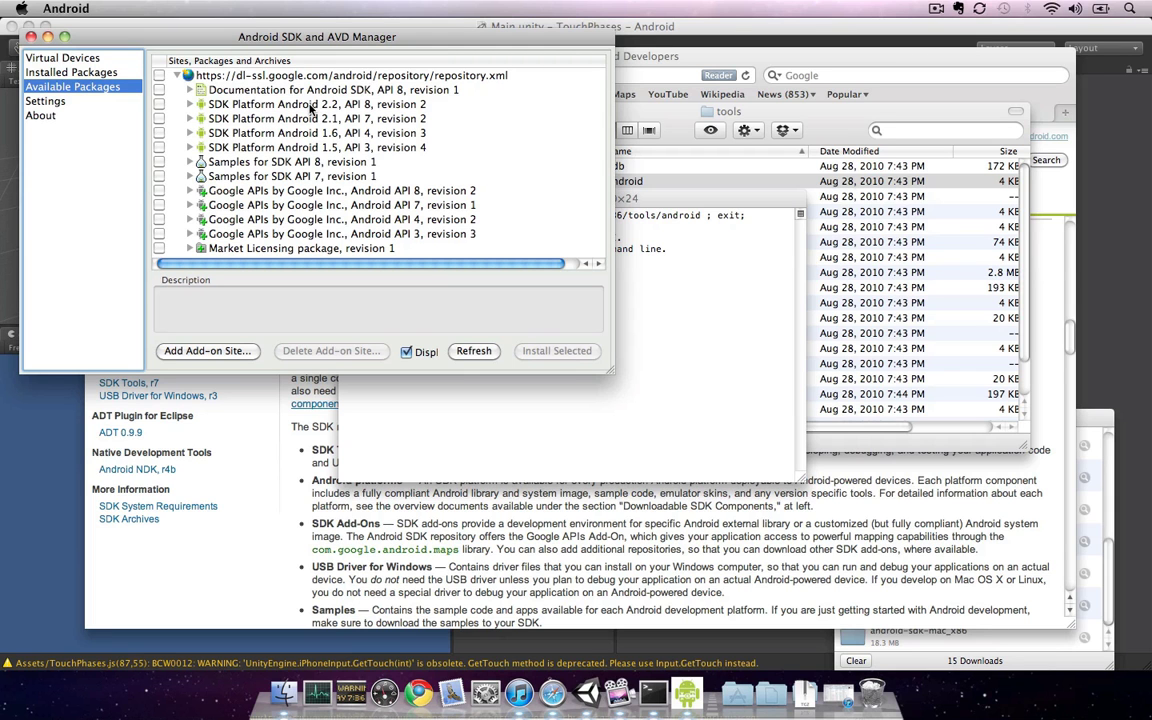
click(159, 104)
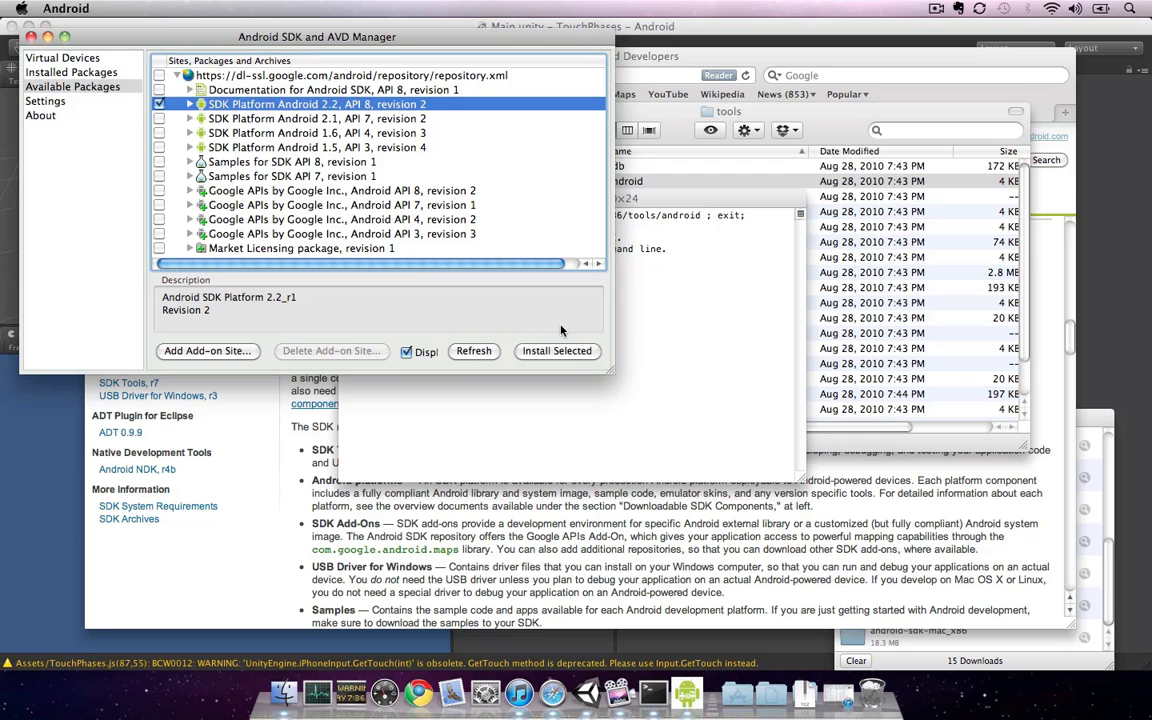
click(559, 353)
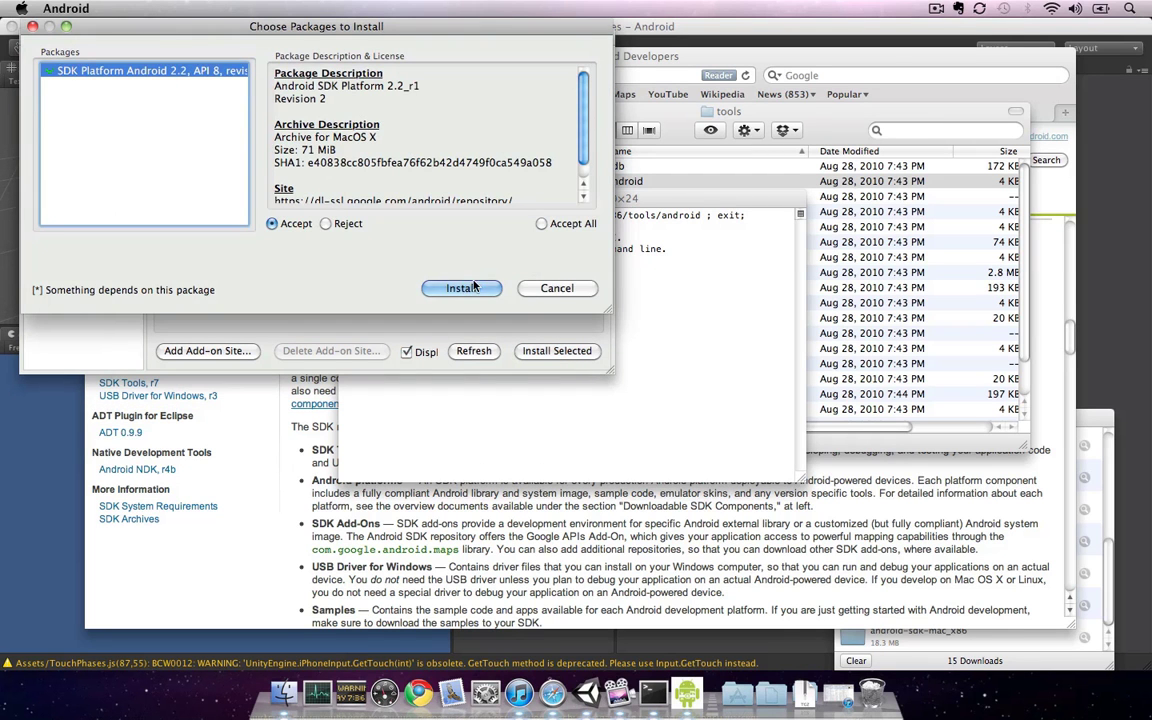
click(466, 288)
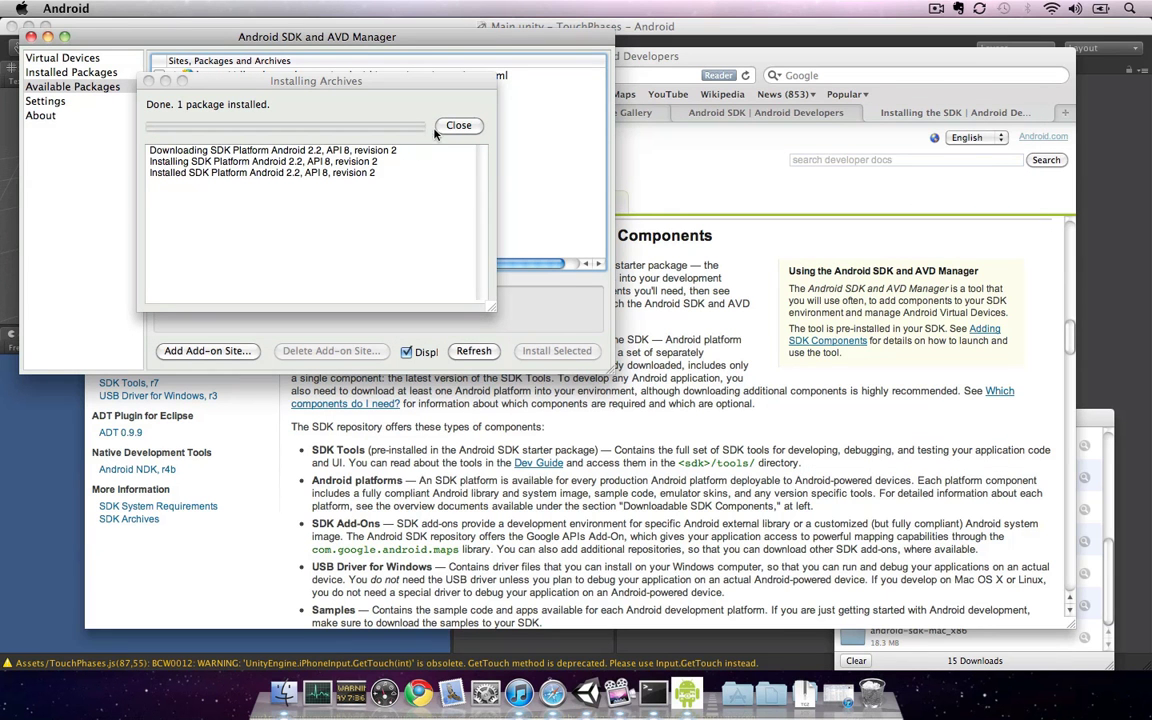
click(458, 126)
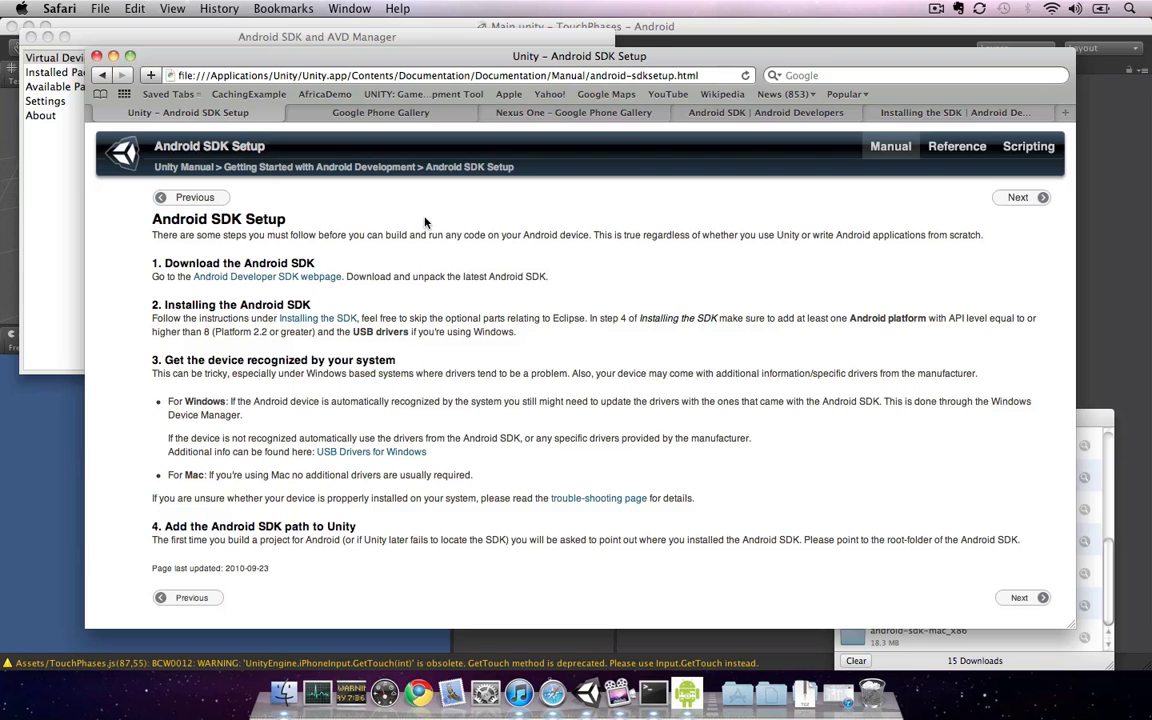
- Switch to Safari and open blogs.unity3d.com in a new tab
key(super+t)
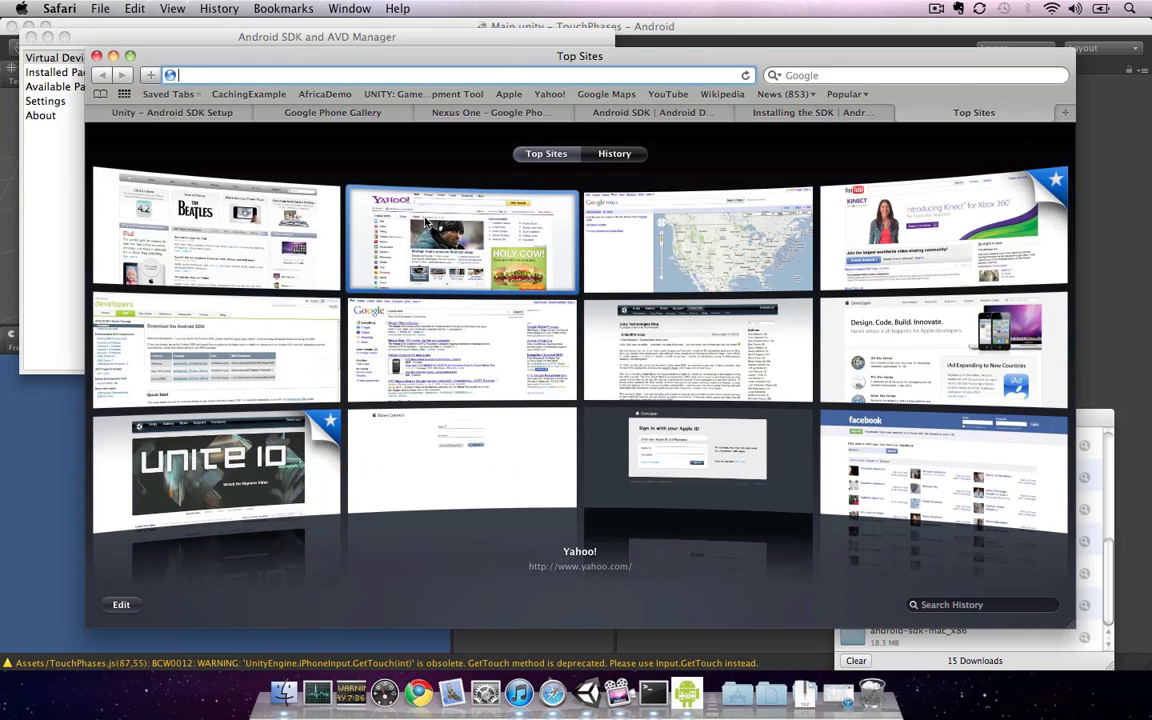
text(blogs.unity3d.com/)
key(Return)
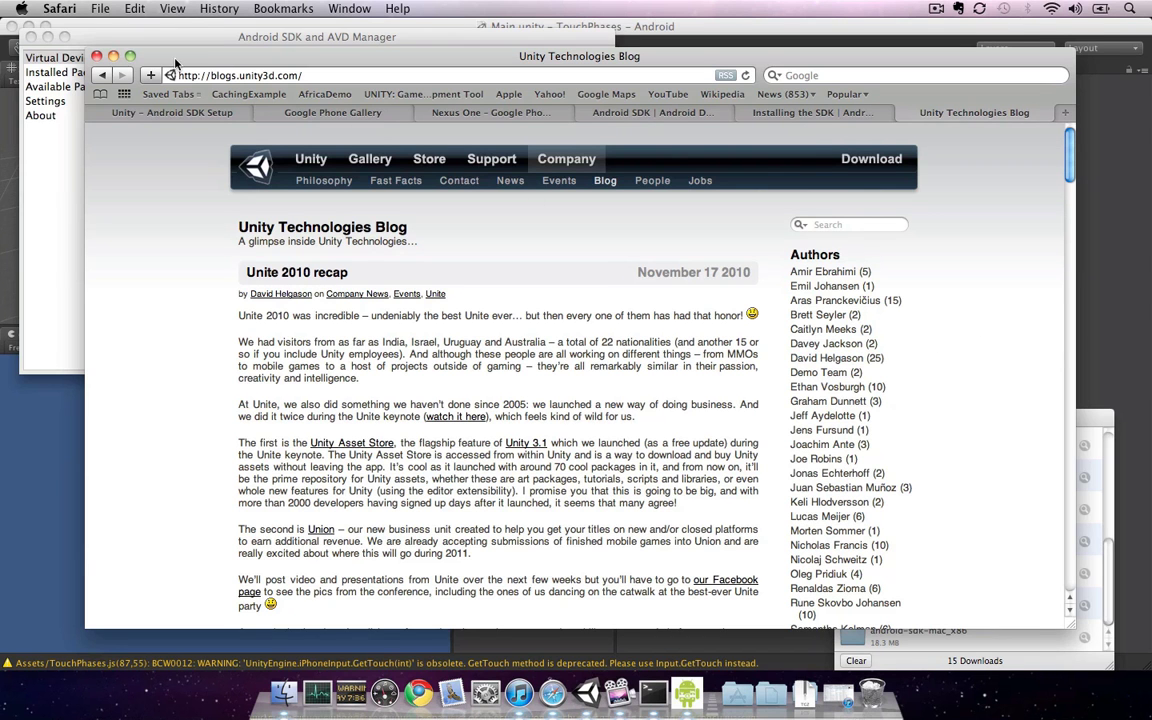
- Search the blog for "touch phases" and download the TouchPhases Project Folder from the iPhone touch phase mini-tutorial post
click(841, 223)
text(touch p)
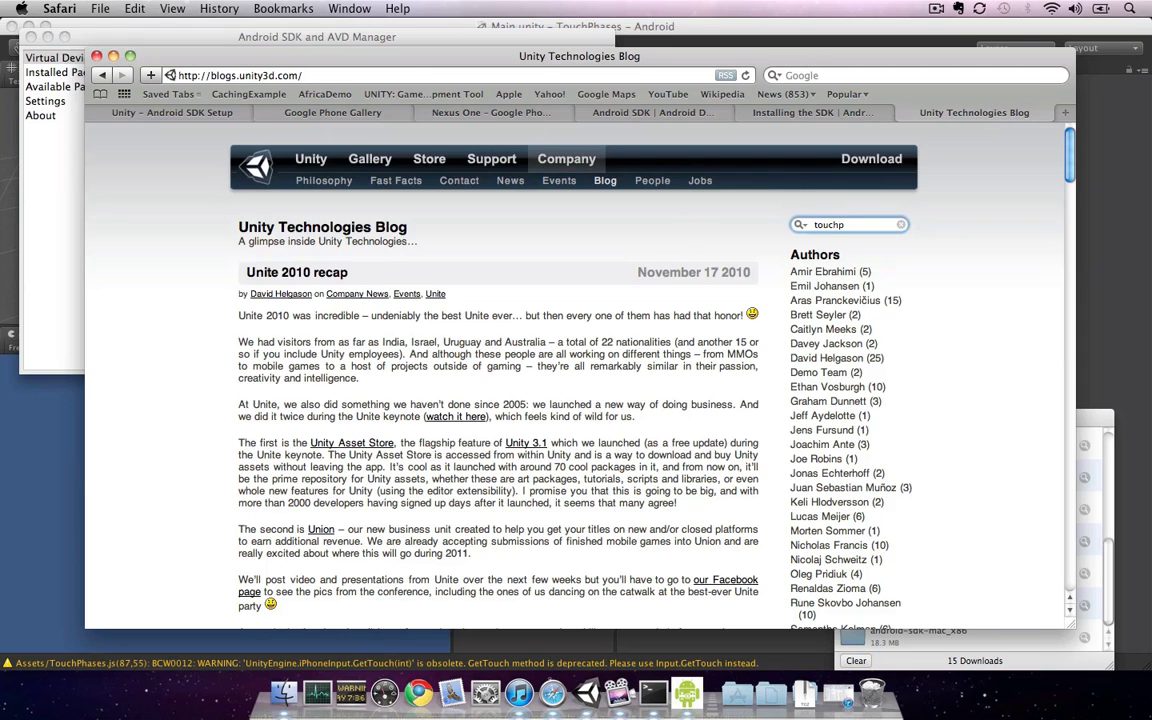
text(hases)
key(Return)
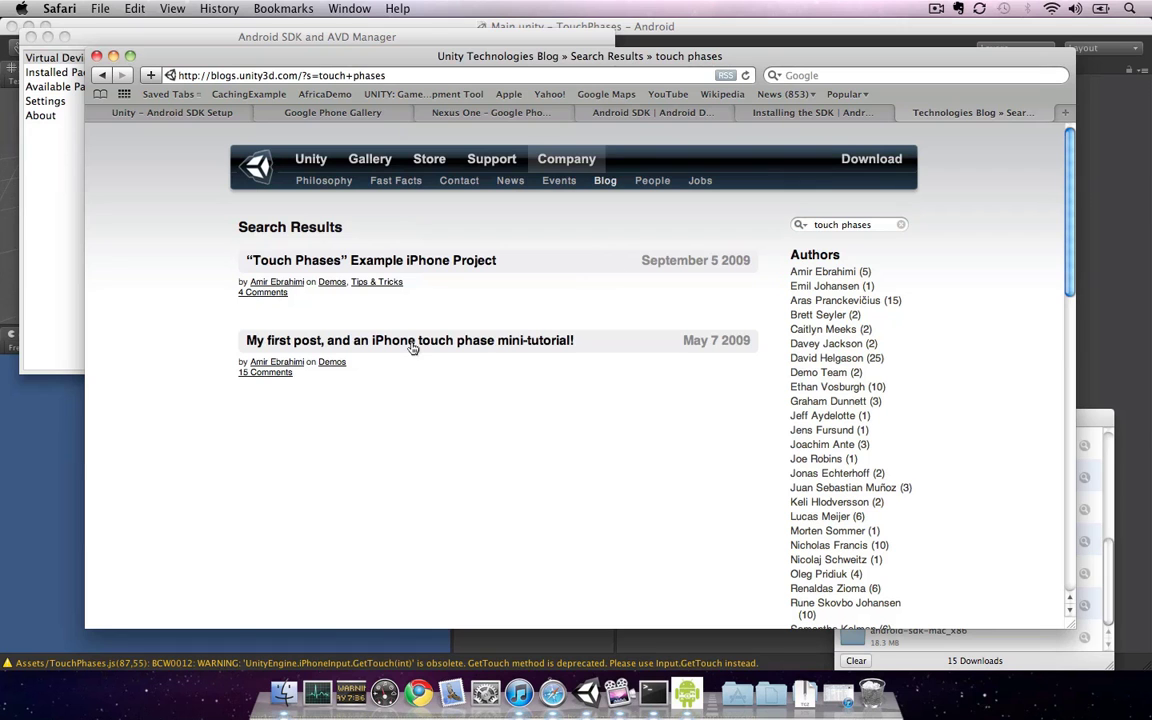
click(412, 343)
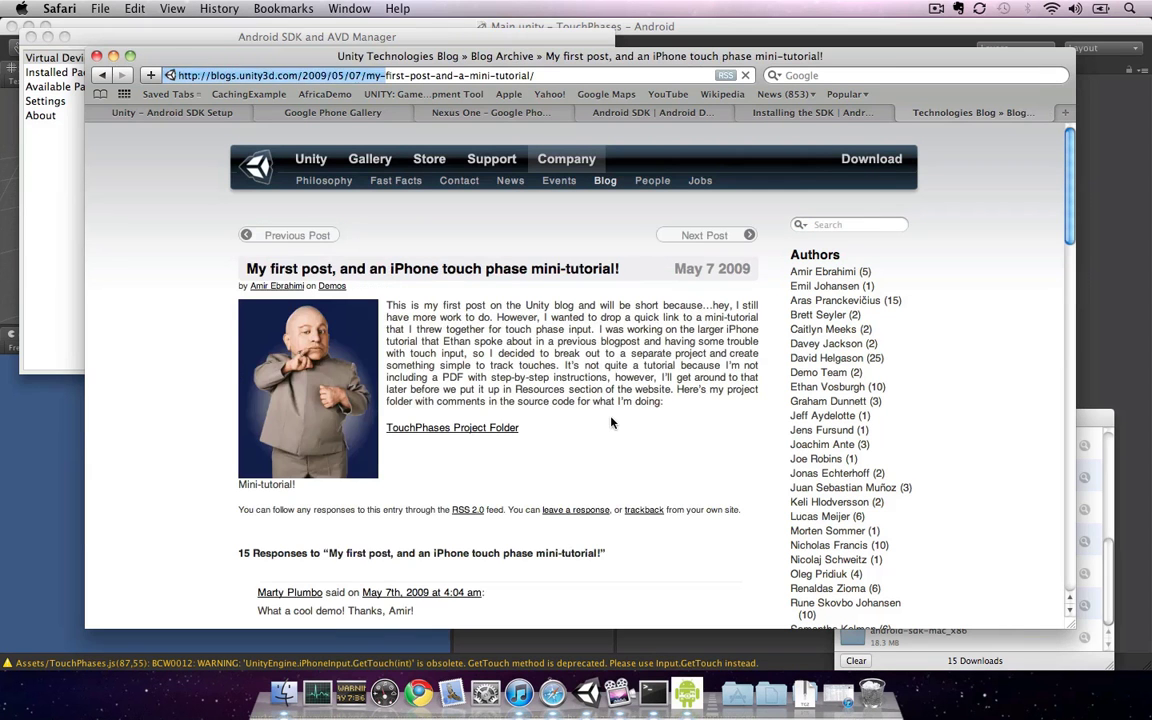
click(452, 427)
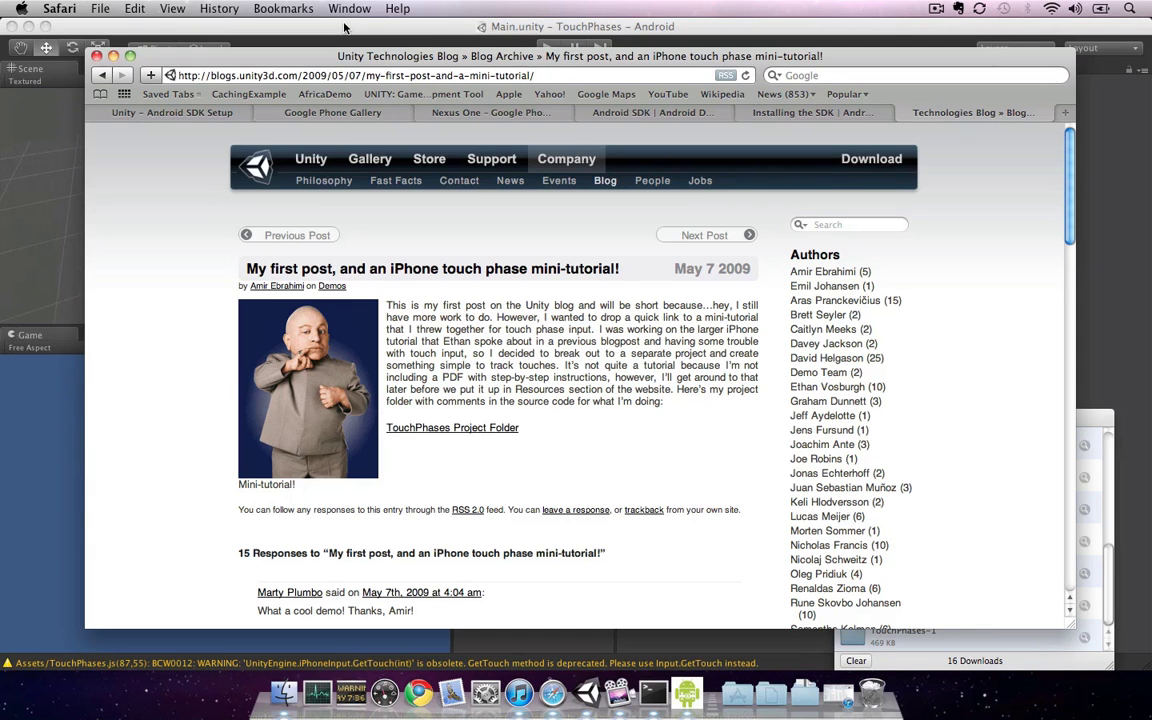
- Switch to Unity, dismiss the Build Settings window, and briefly run the Main scene in Play mode
click(344, 27)
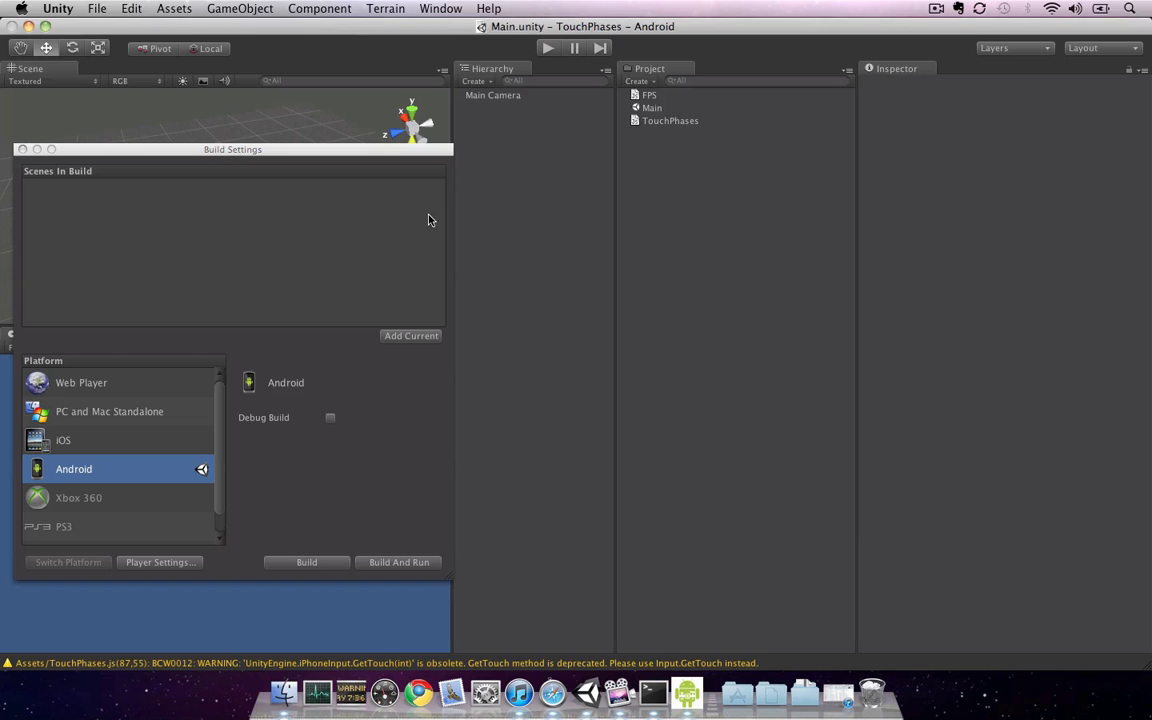
click(22, 150)
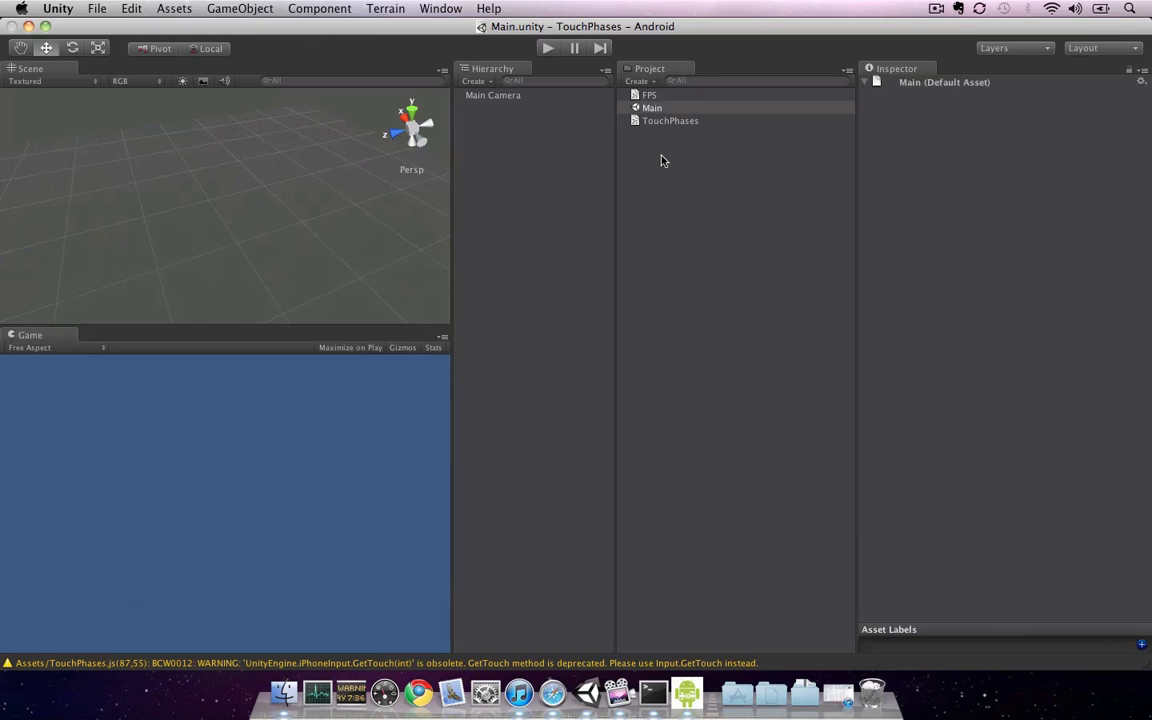
click(653, 111)
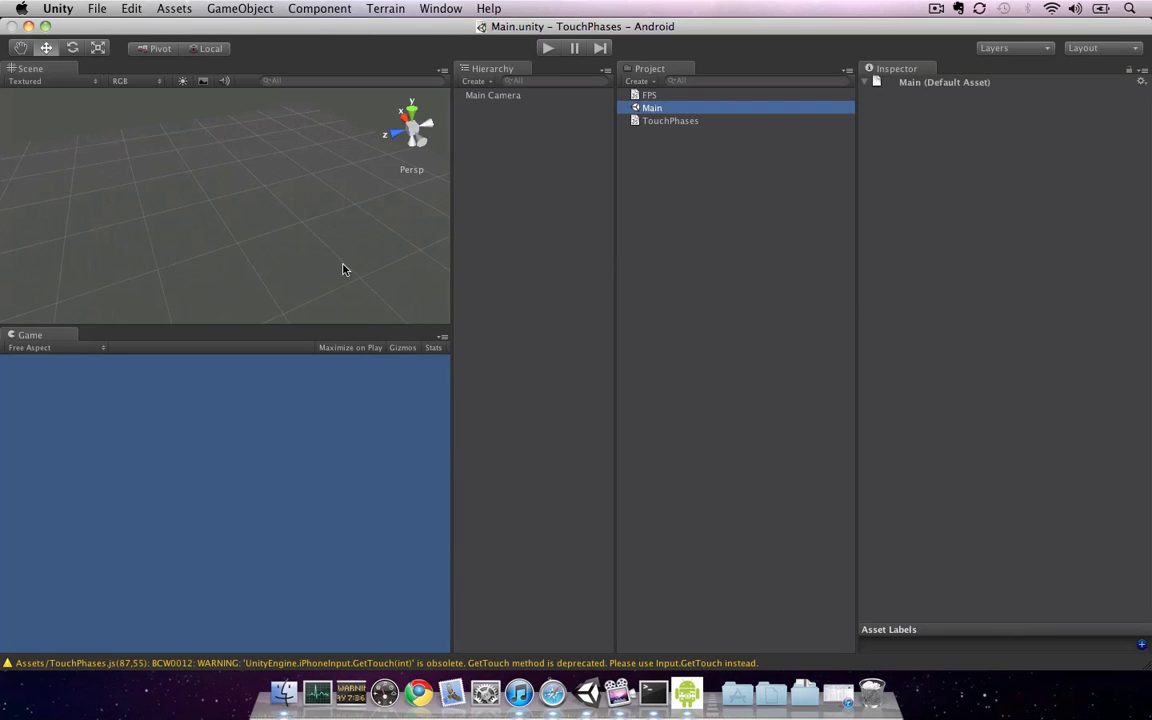
click(548, 48)
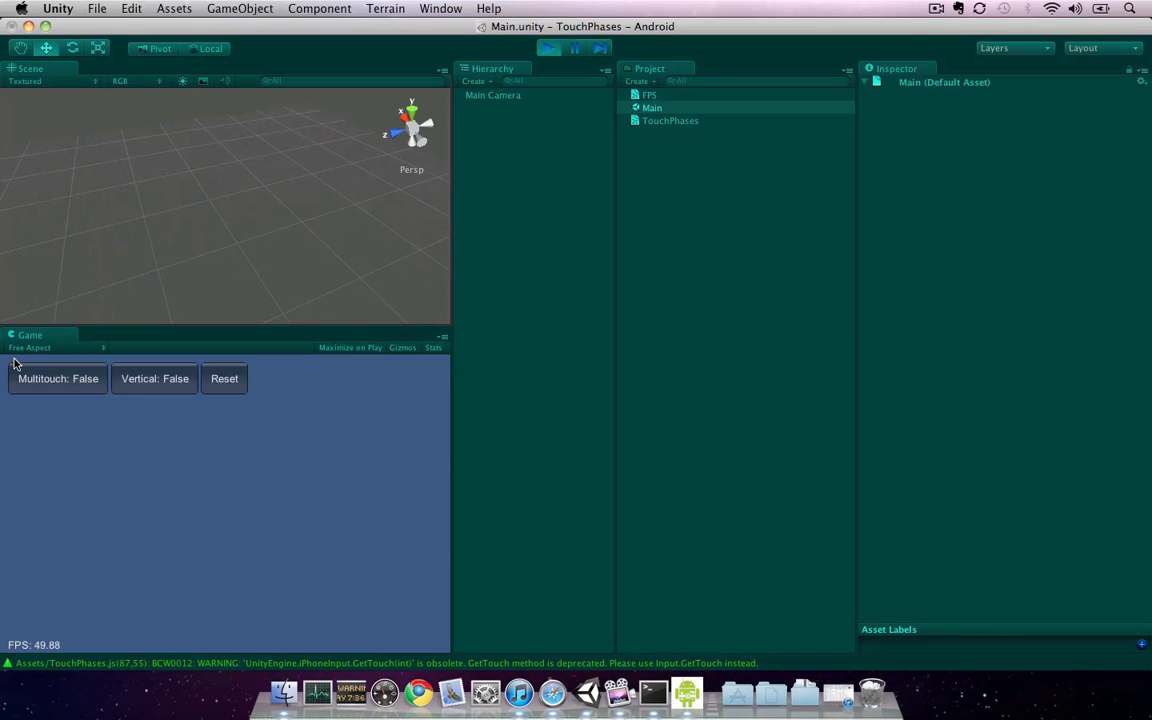
key(super+p)
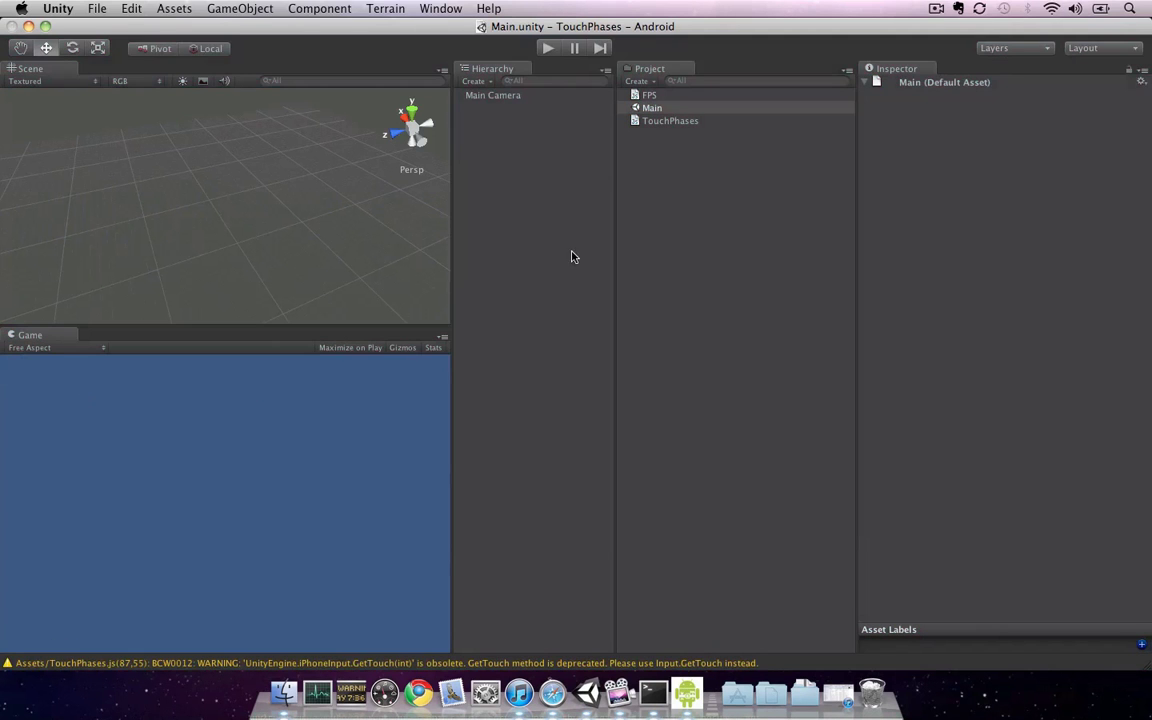
- Open the Build Settings and show the Player Settings for the Android platform
click(101, 8)
click(172, 163)
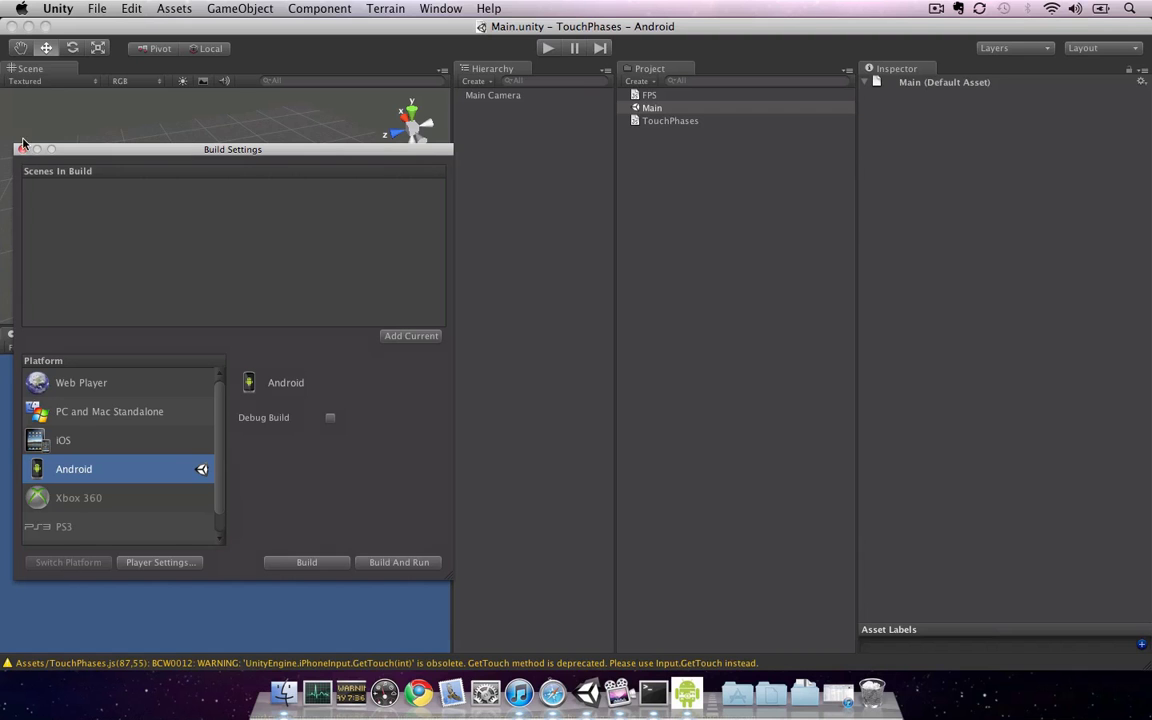
click(160, 562)
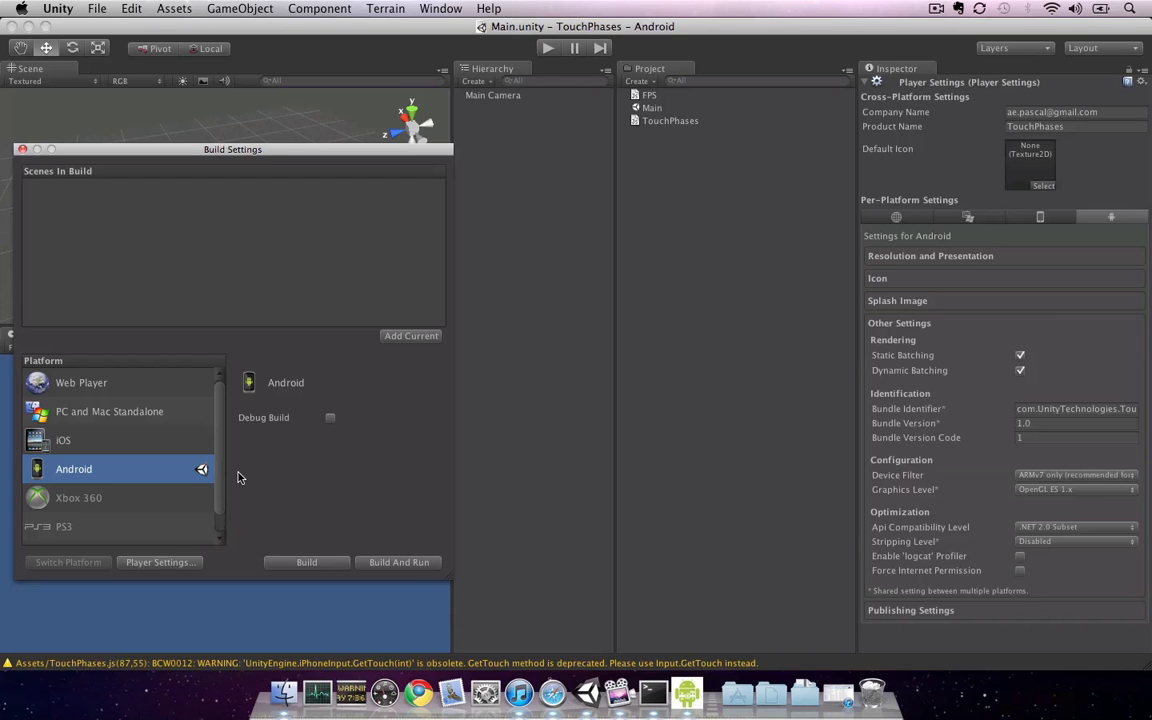
- Build and run the Android project as build.apk in the TouchPhases folder, replacing the existing file
click(397, 564)
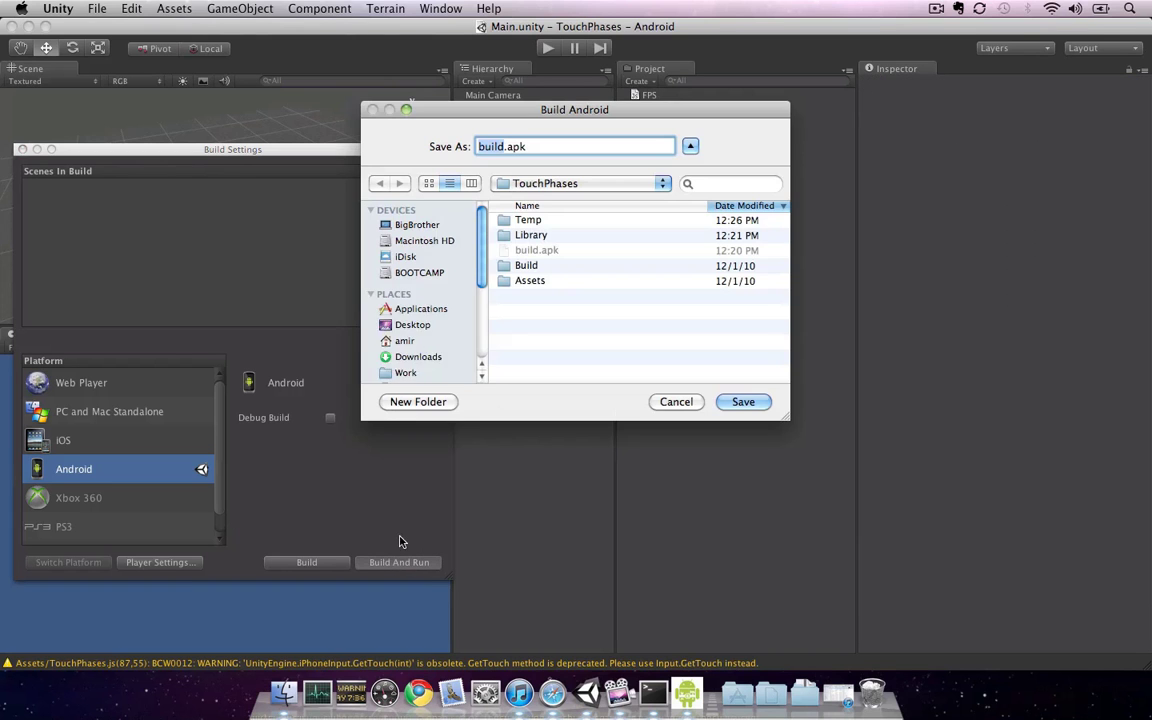
text(b)
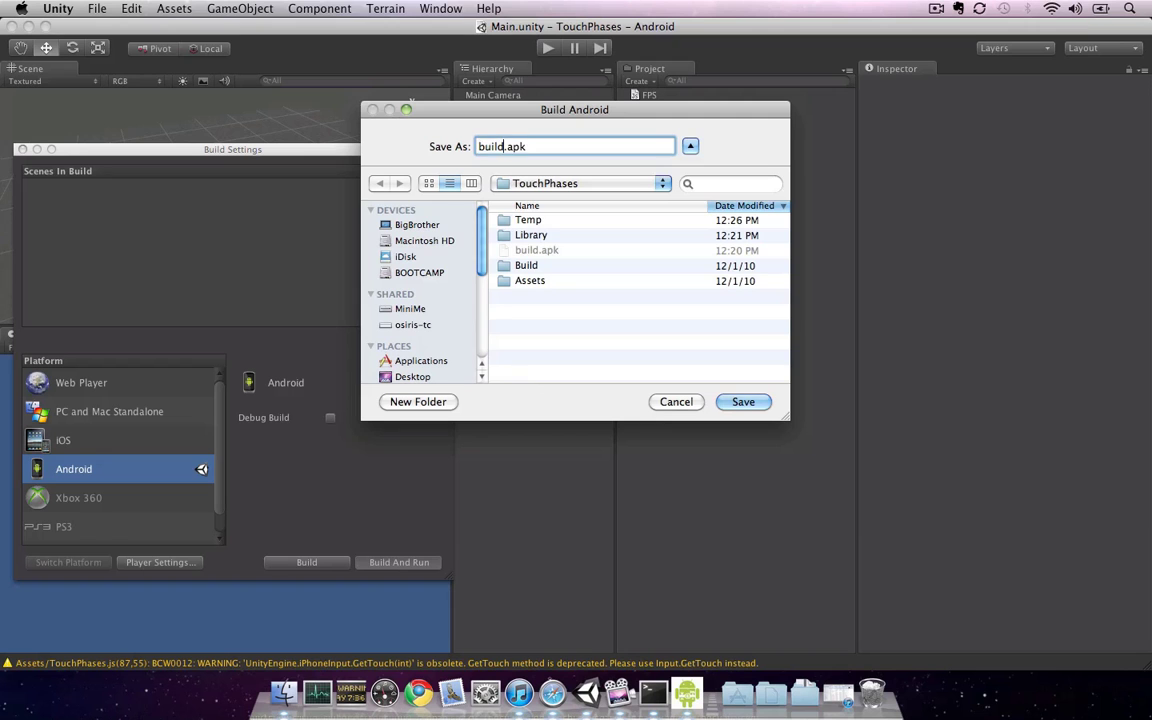
key(Return)
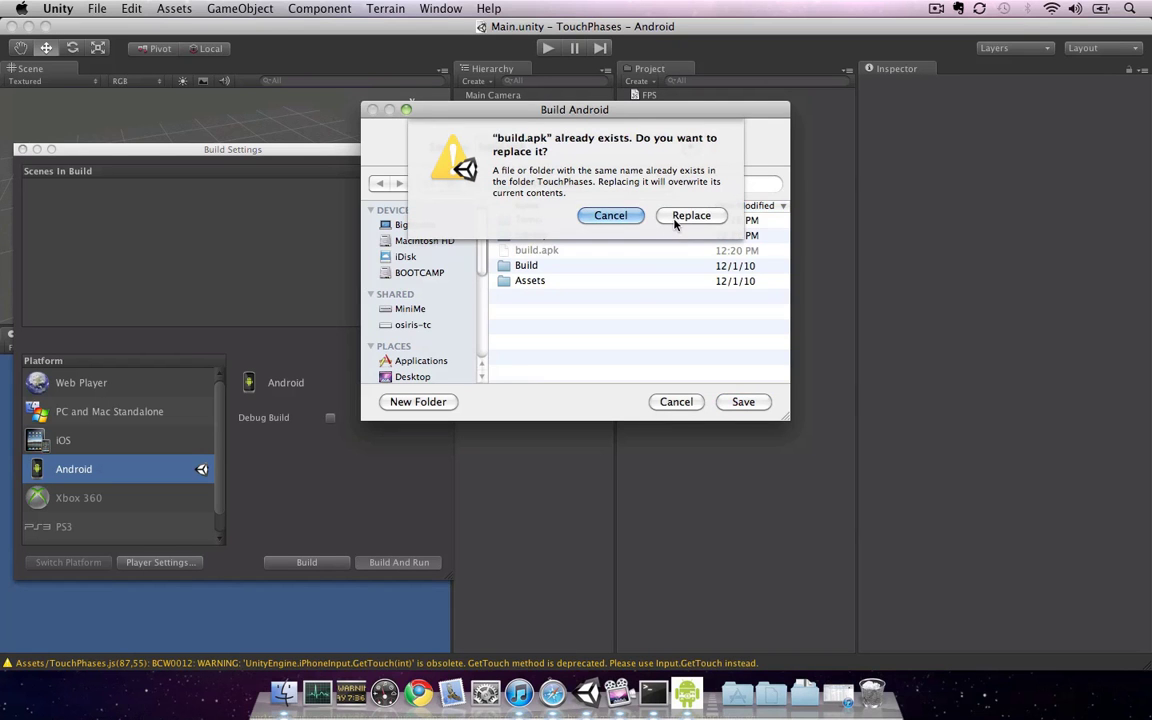
click(691, 216)
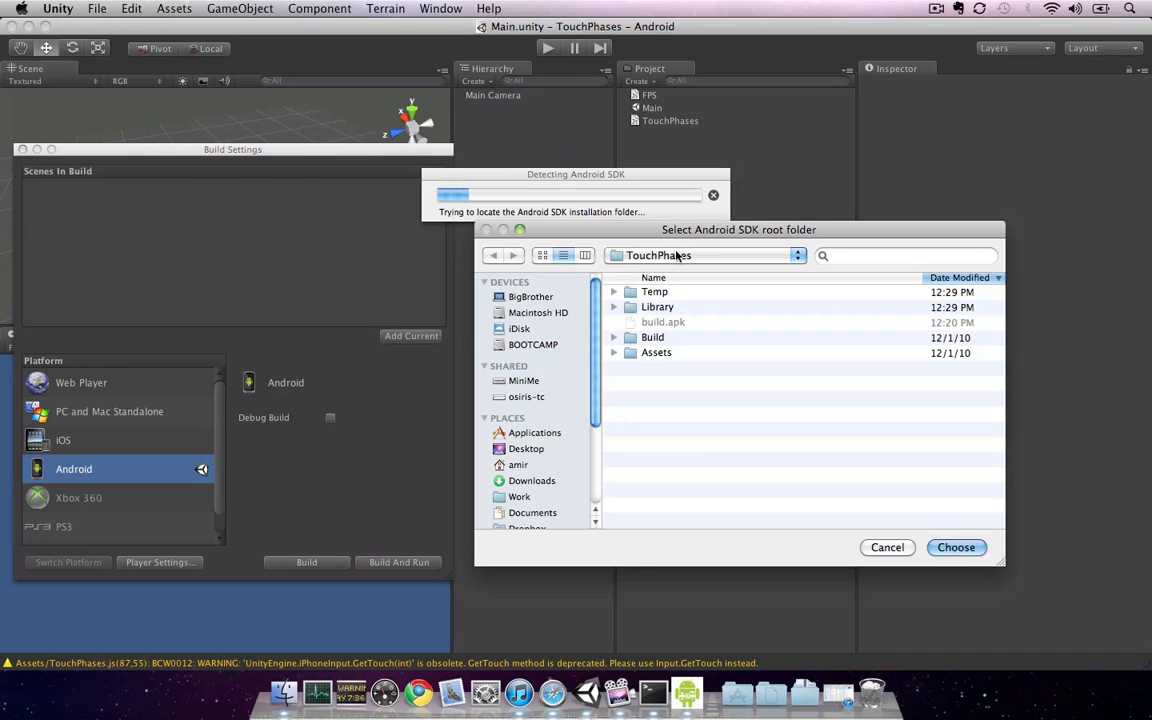
- Choose android-sdk-mac_x86 in the home folder as the Android SDK root folder, and move the Console window clear of Build Settings
click(676, 256)
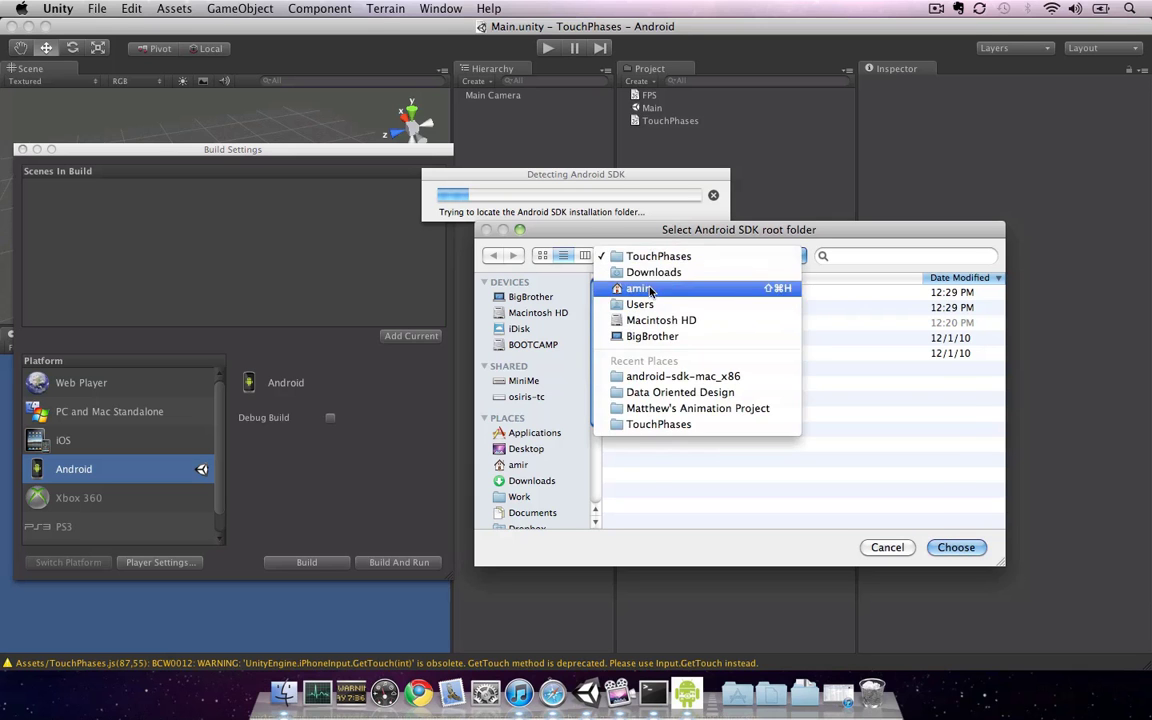
click(660, 288)
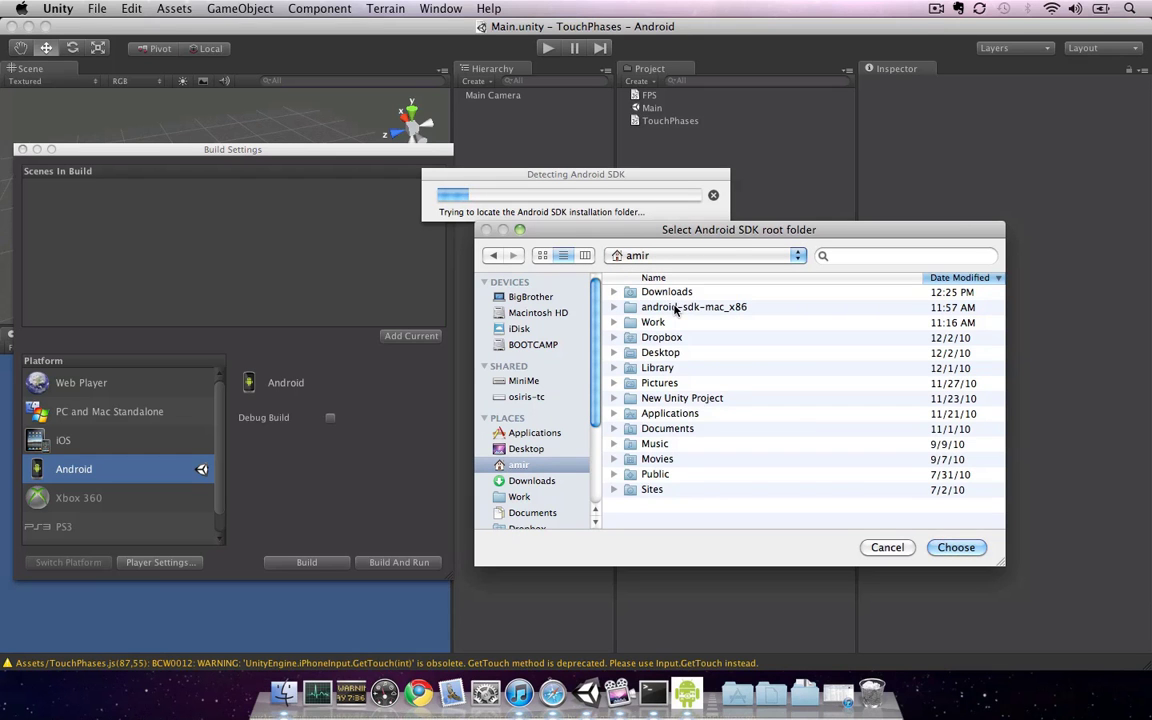
double_click(675, 307)
click(955, 547)
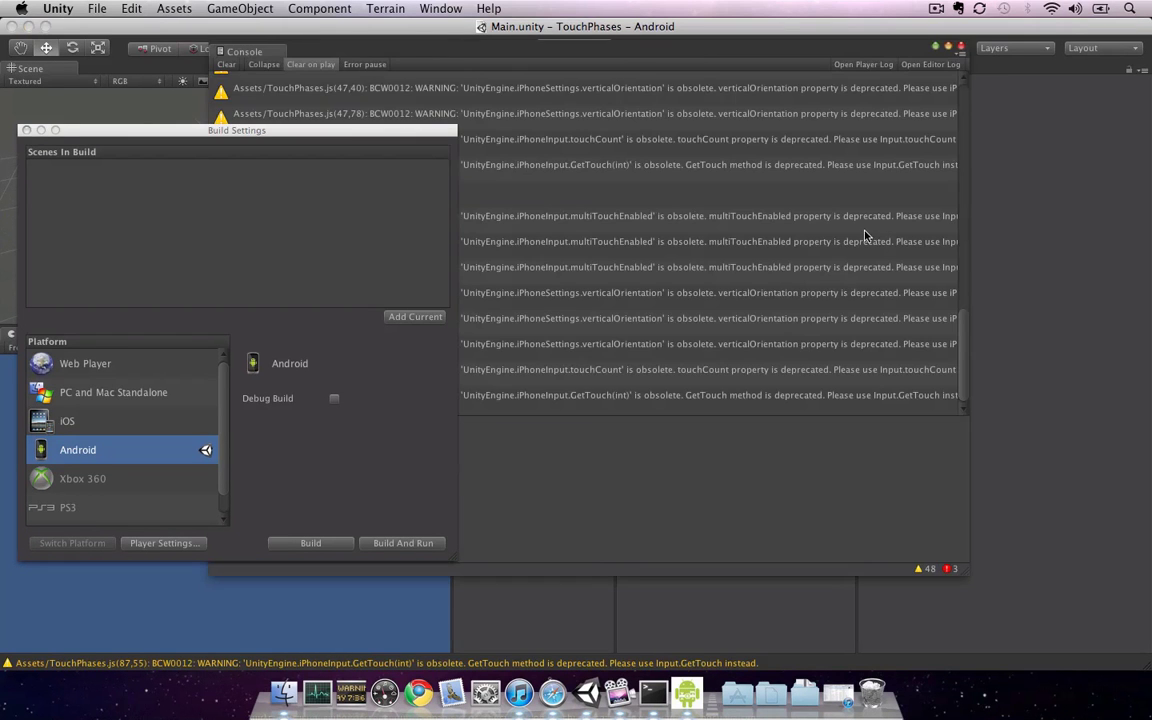
drag(694, 46, 972, 46)
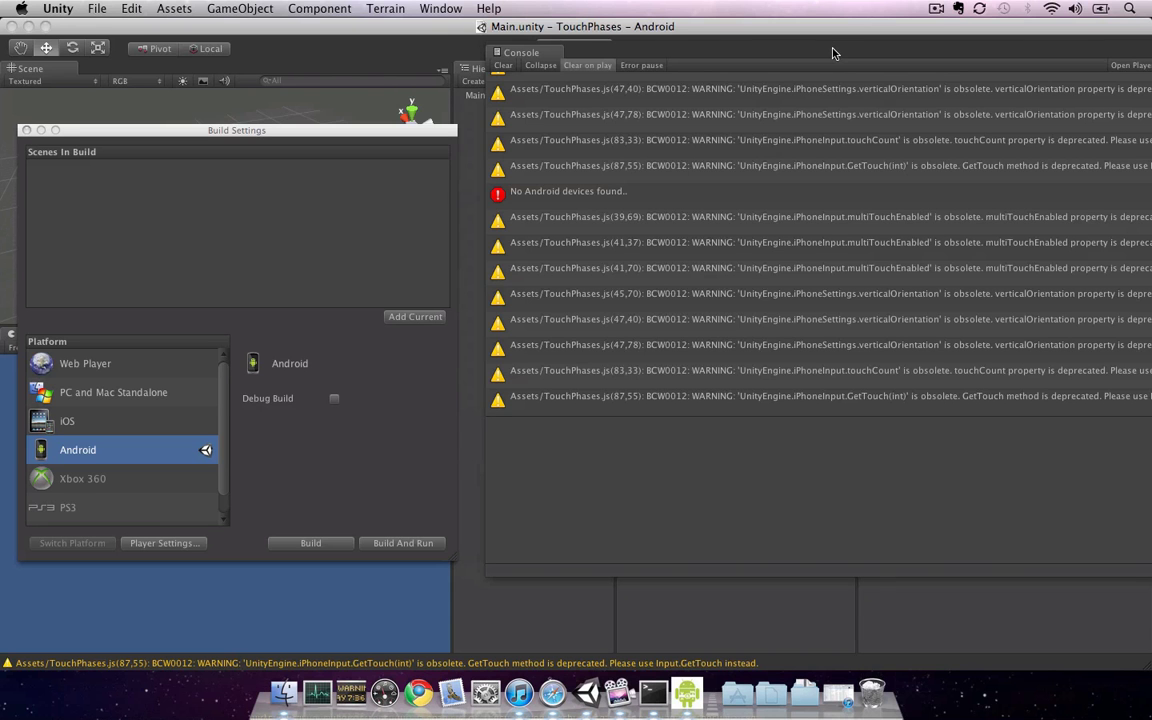
- Move the Console window fully into view and close it
drag(832, 53, 703, 66)
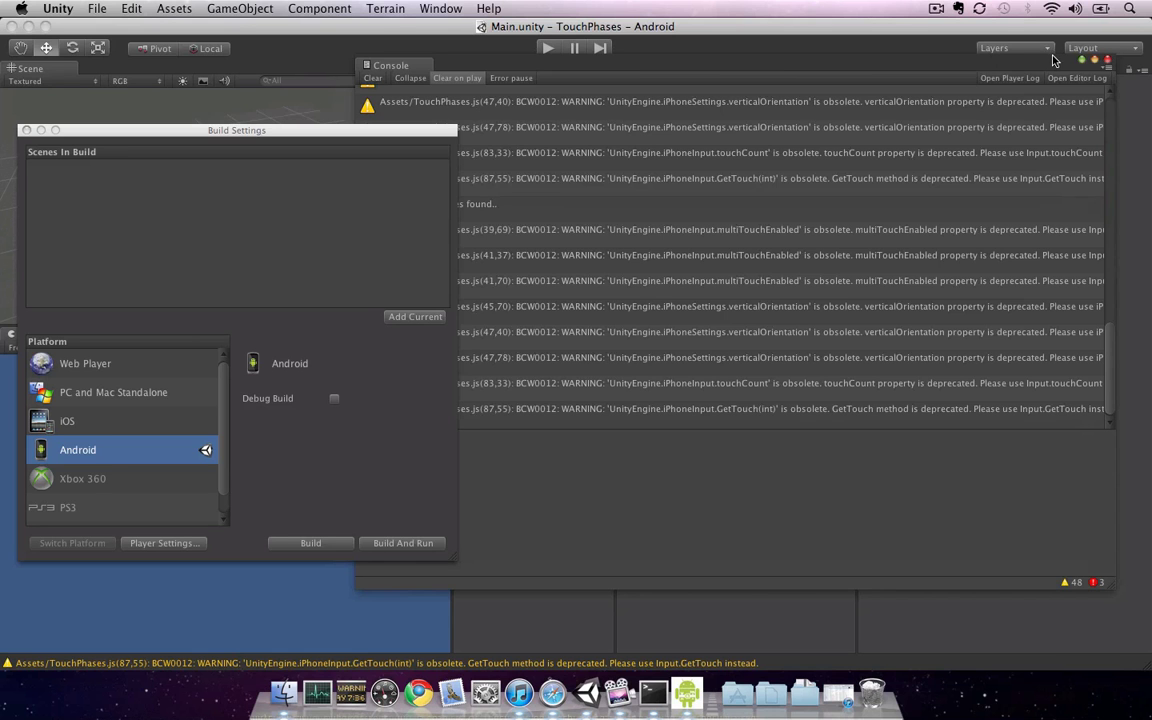
click(1103, 48)
click(1035, 157)
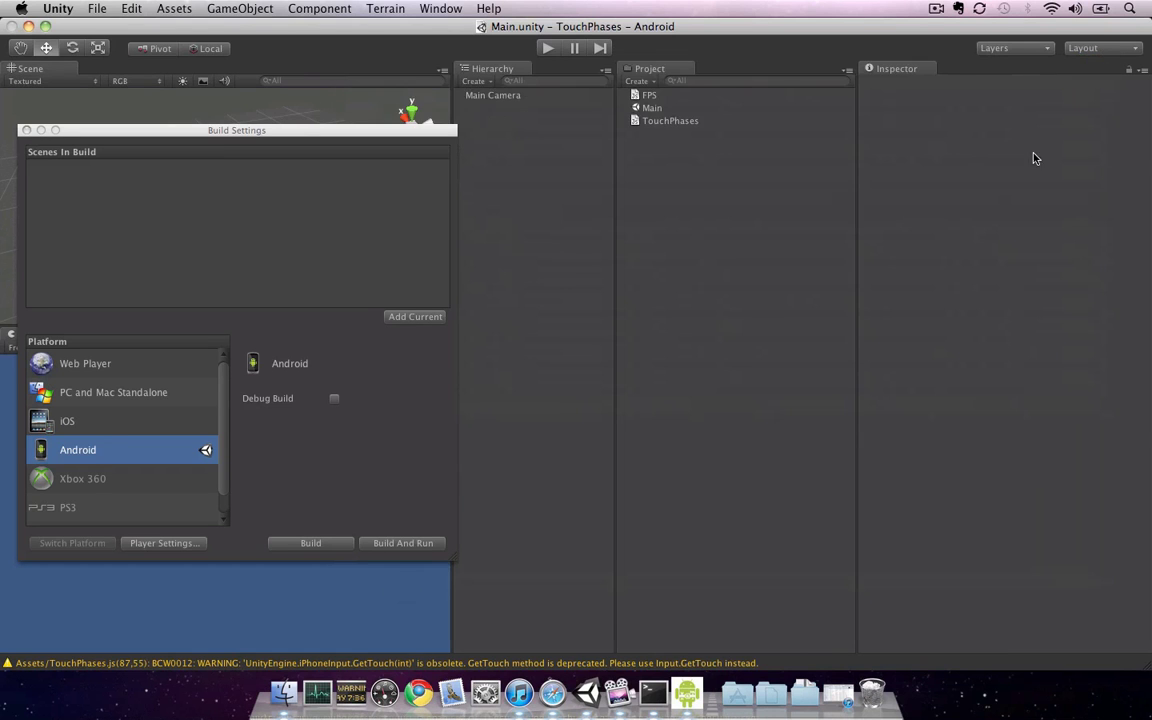
- Switch to the Android SDK and AVD Manager and create a virtual device named my_avd targeting Android 2.2 - API Level 8
click(687, 692)
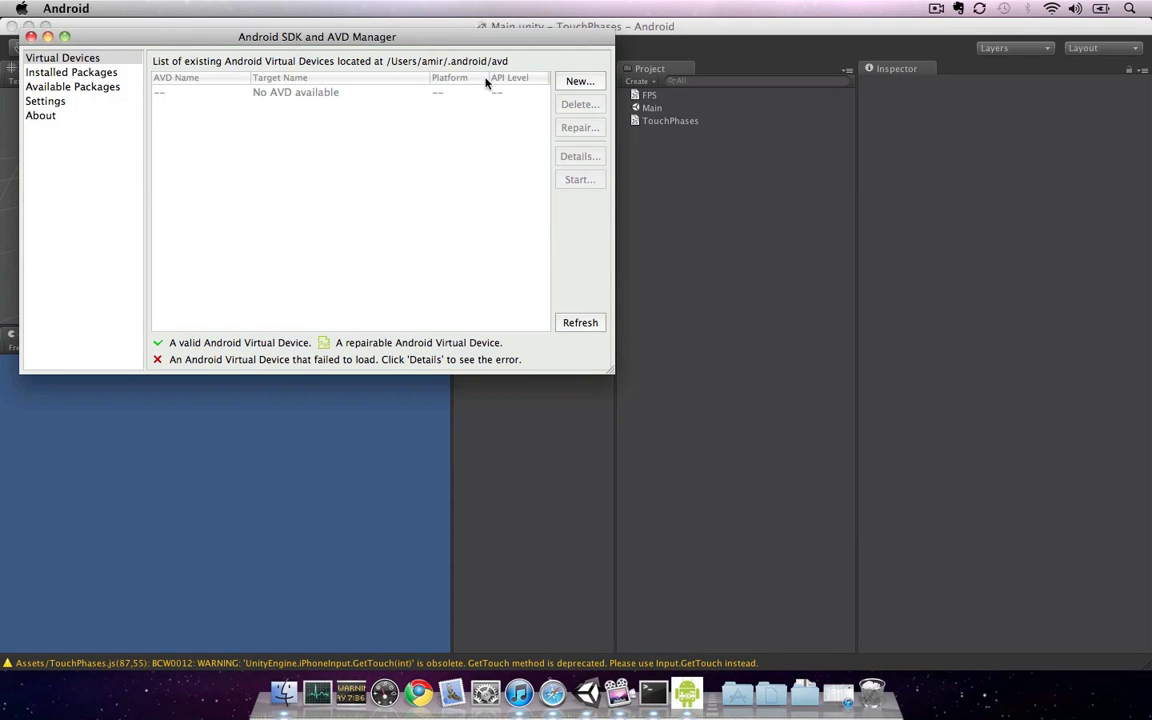
click(58, 55)
click(581, 81)
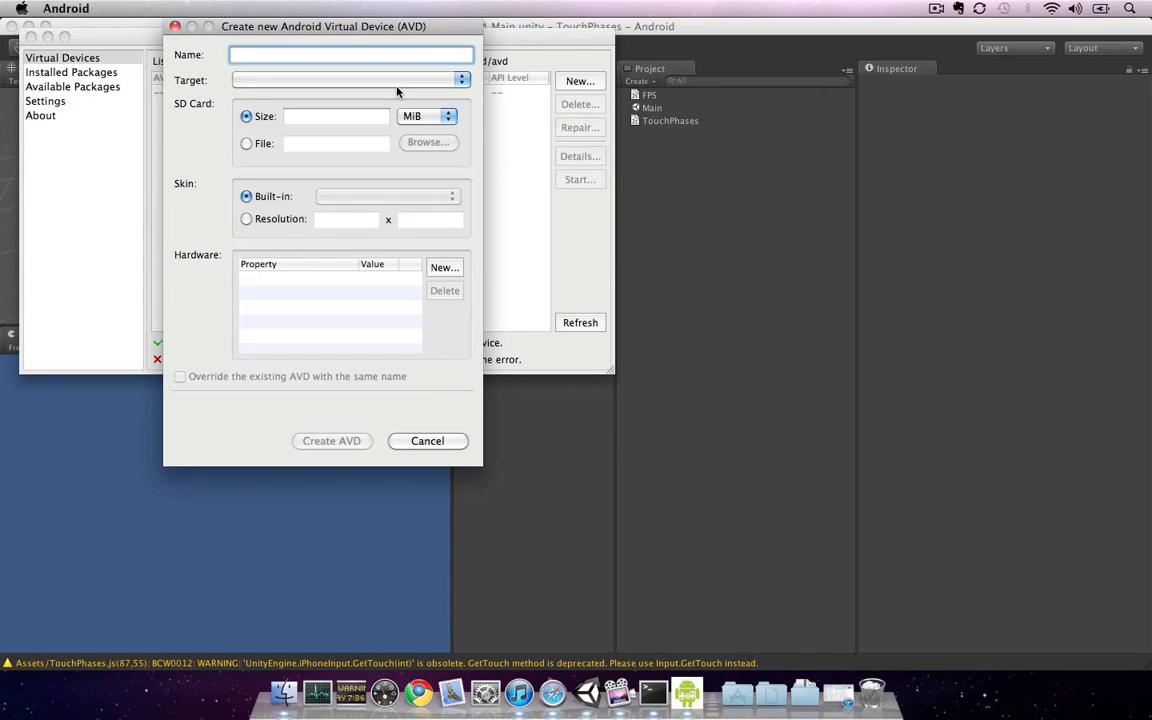
text(my_avd)
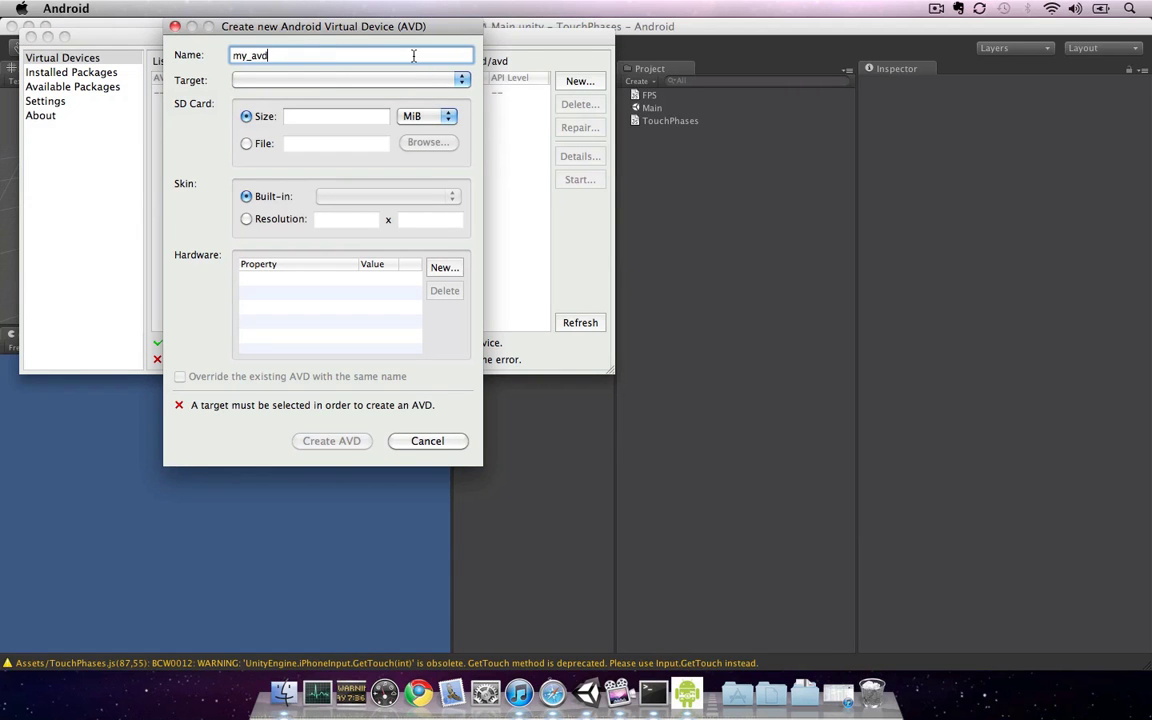
click(308, 80)
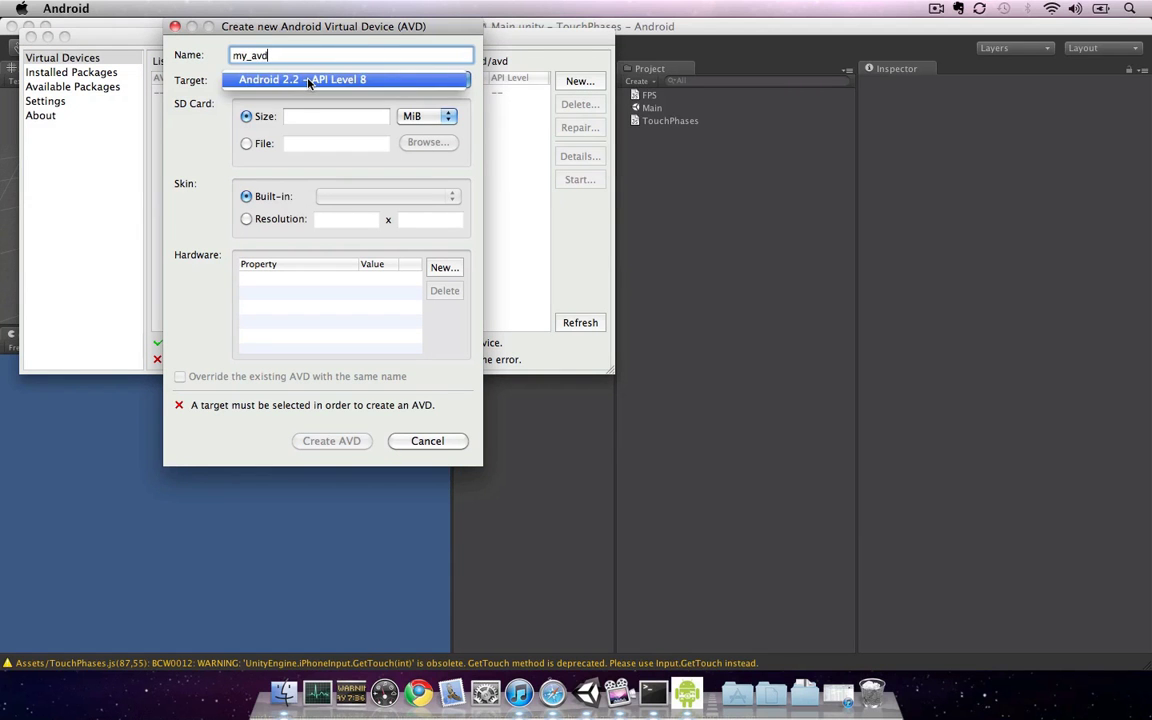
click(309, 82)
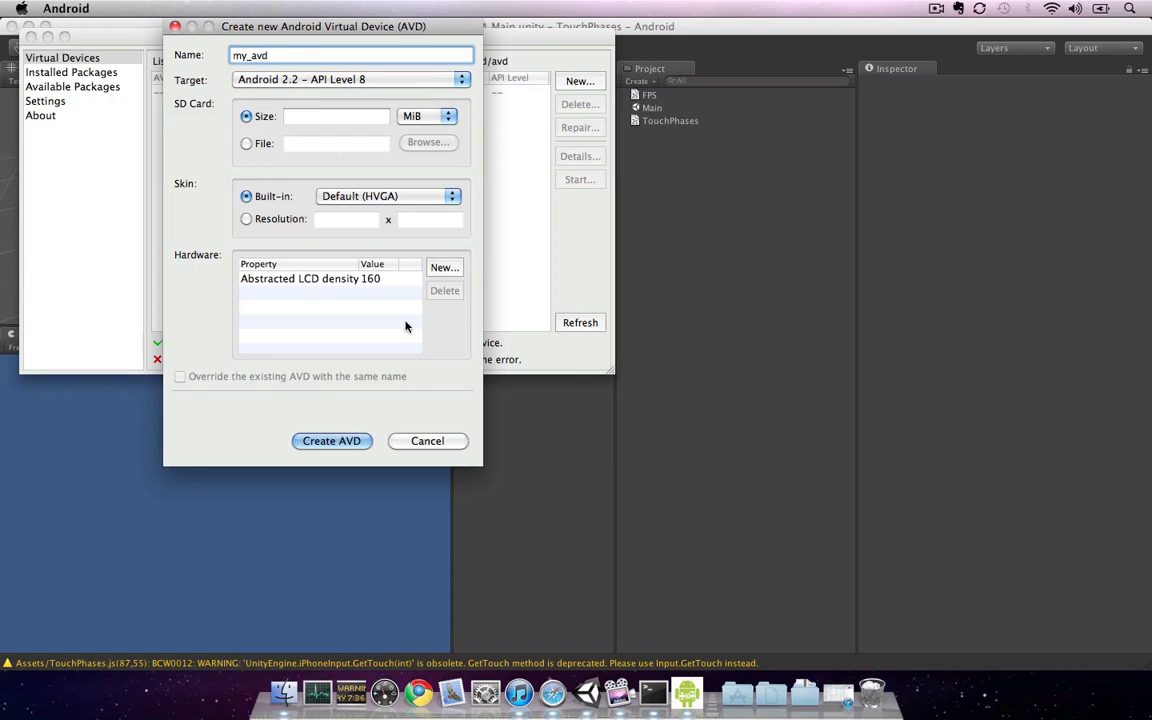
click(329, 441)
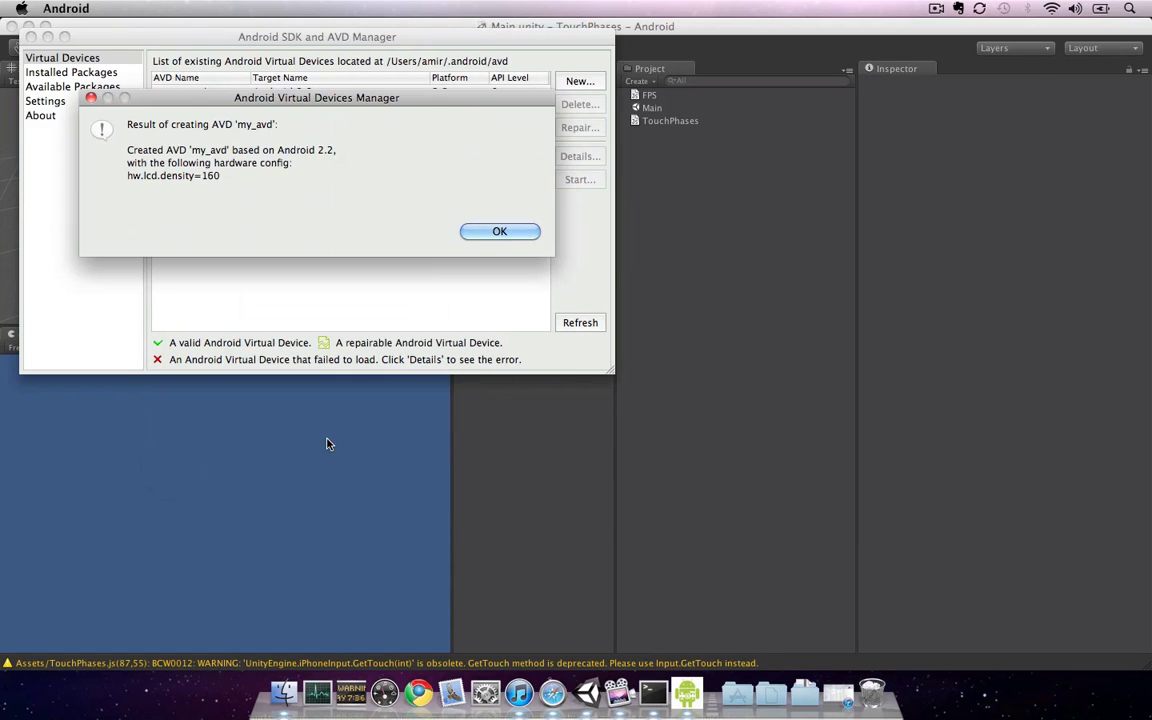
click(499, 232)
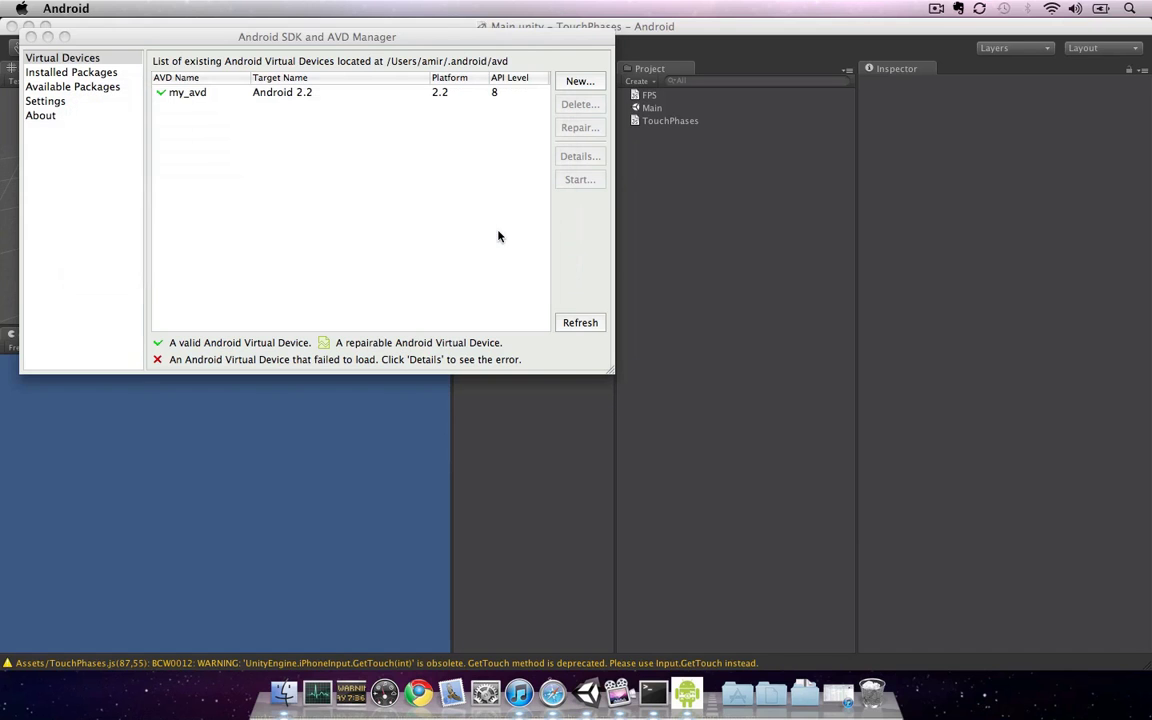
- Start the my_avd virtual device with the default launch options
click(262, 97)
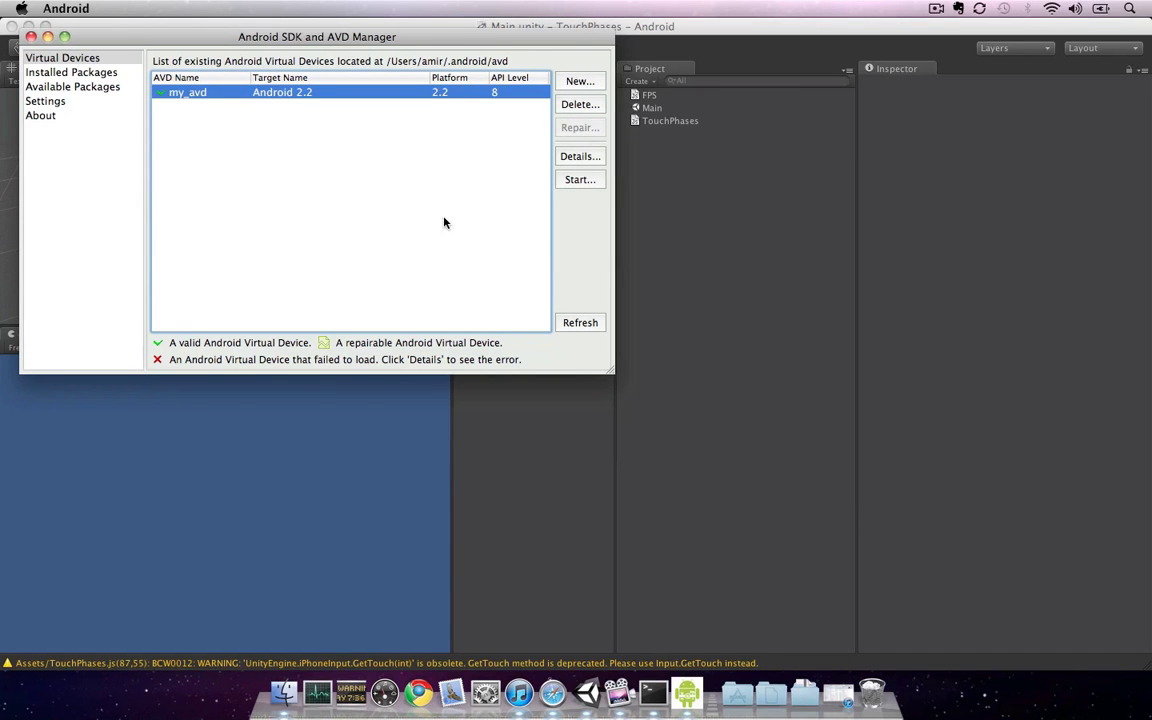
click(591, 185)
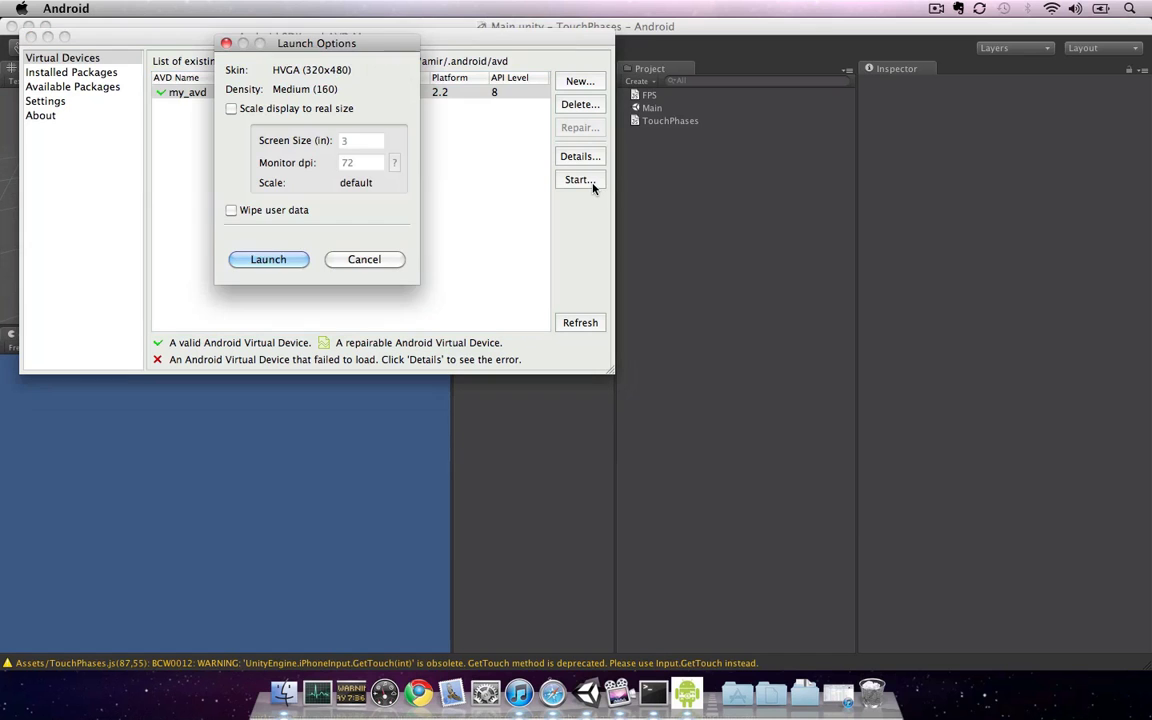
click(268, 260)
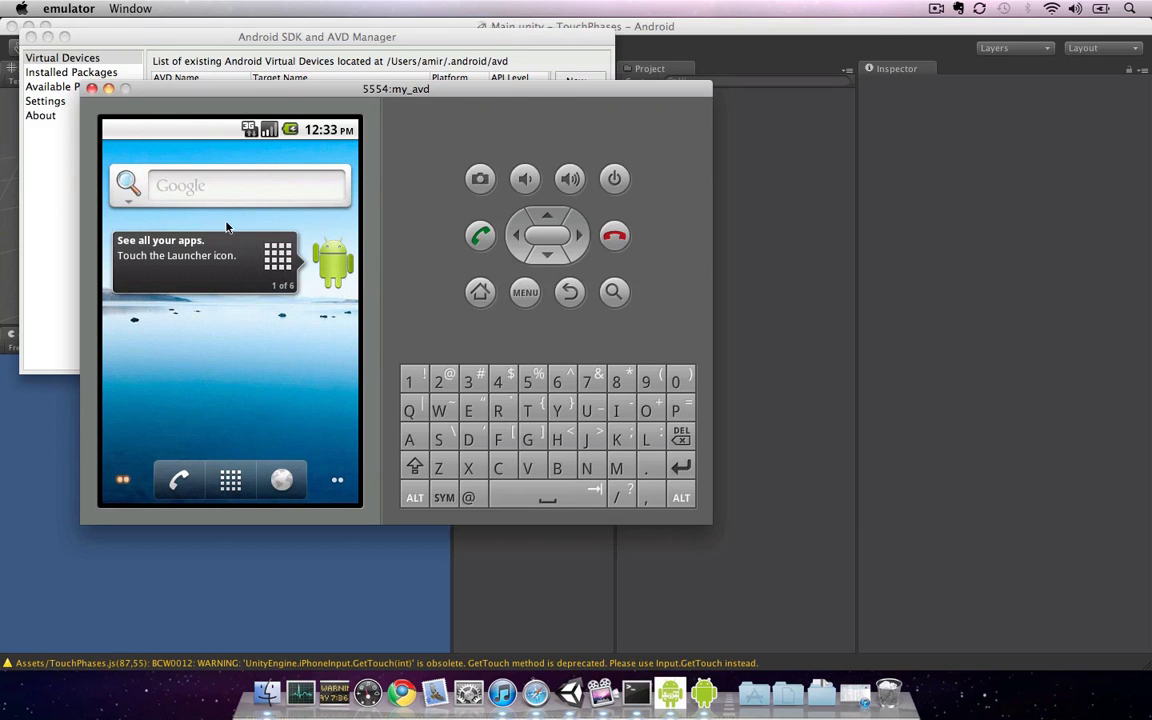
- Switch to Unity and try to build and run the project on the emulator as build.apk, replacing the existing file
click(628, 32)
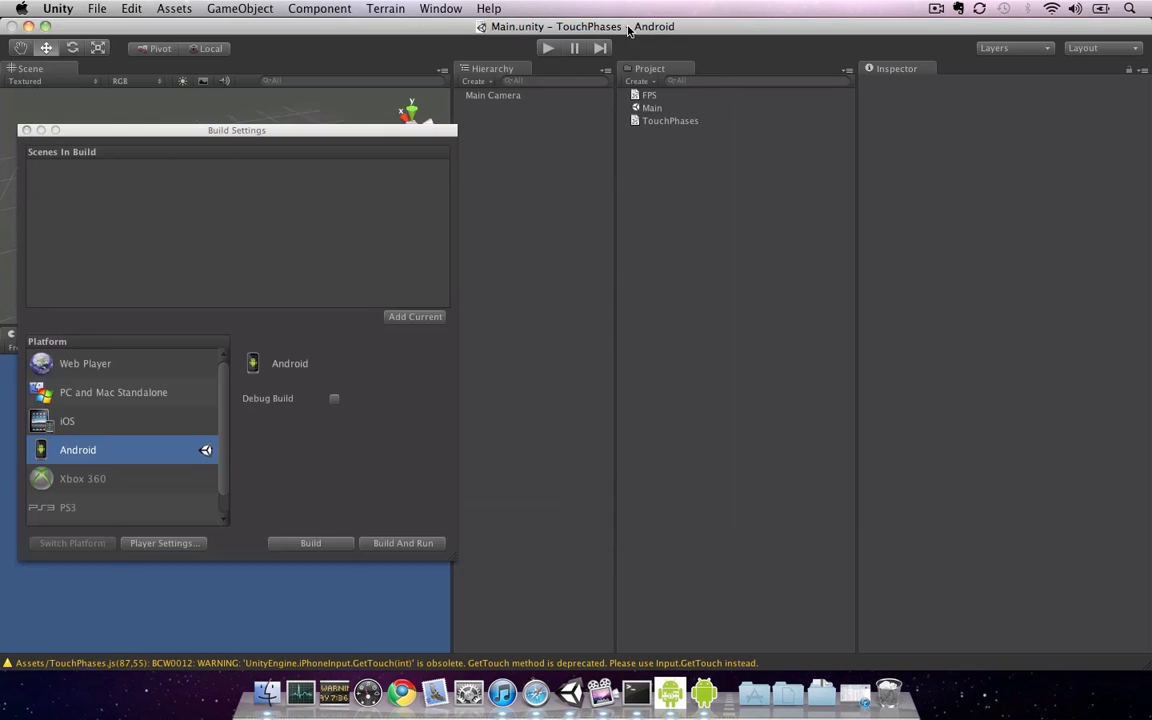
click(382, 541)
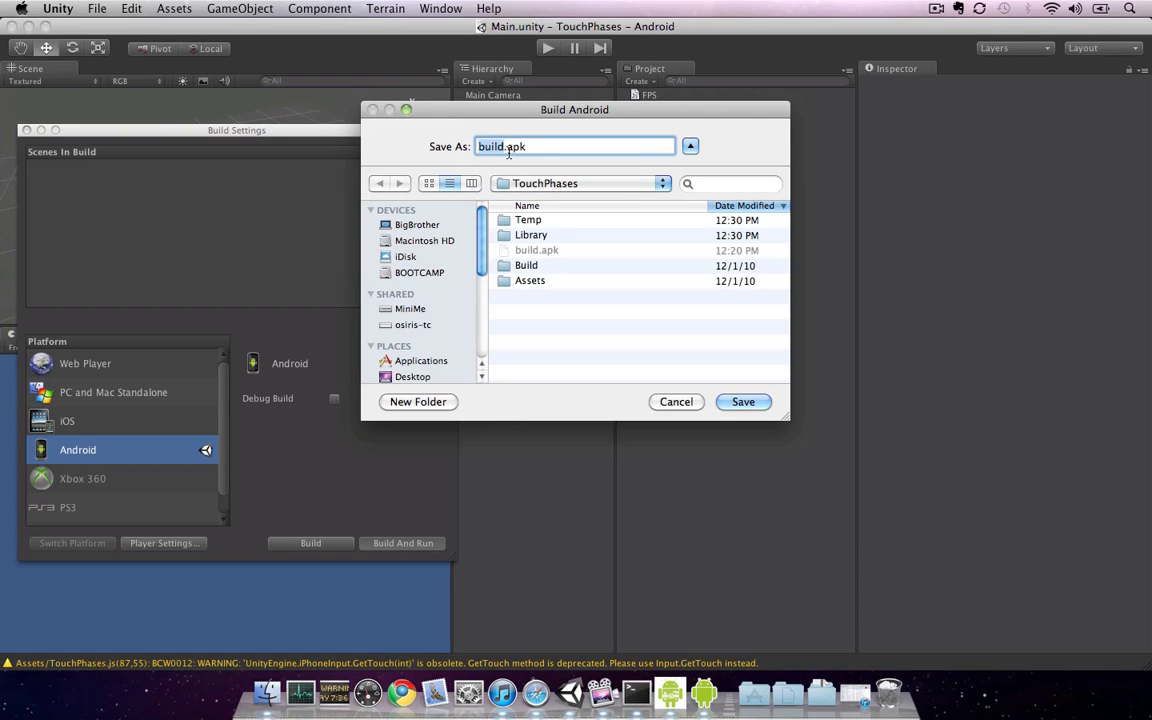
click(745, 402)
click(692, 218)
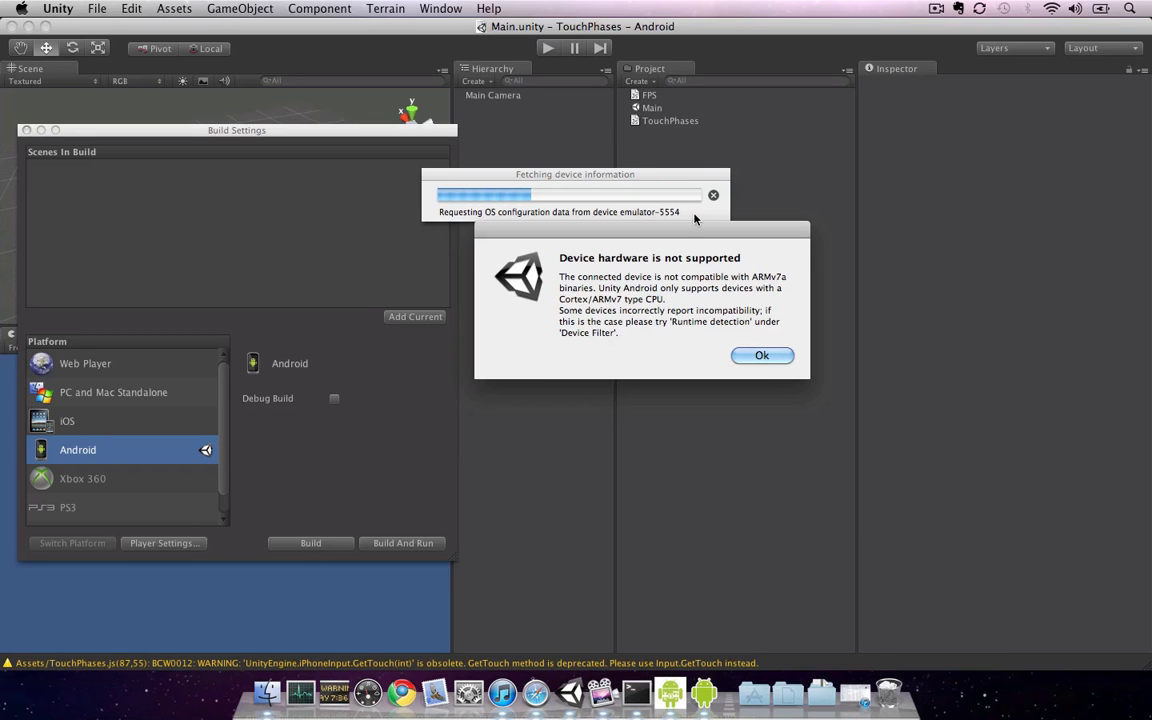
click(749, 360)
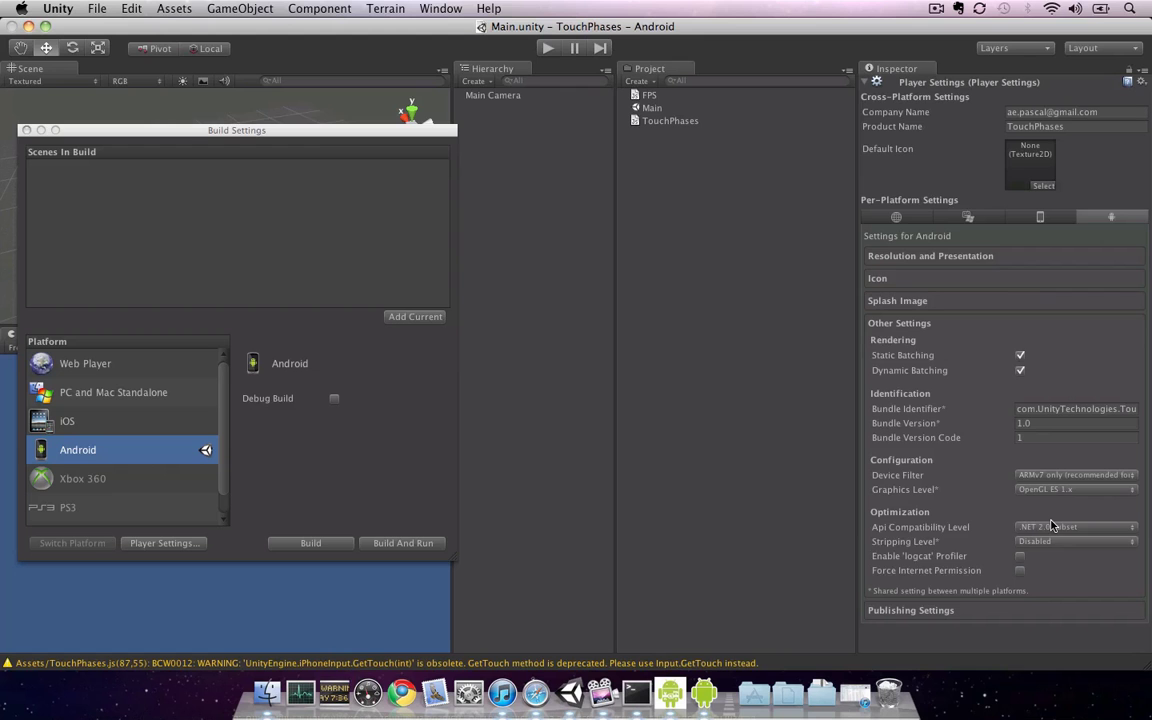
- In the Android Player Settings, set the Device Filter to Universal (*experimental* - emulator only)
click(1047, 481)
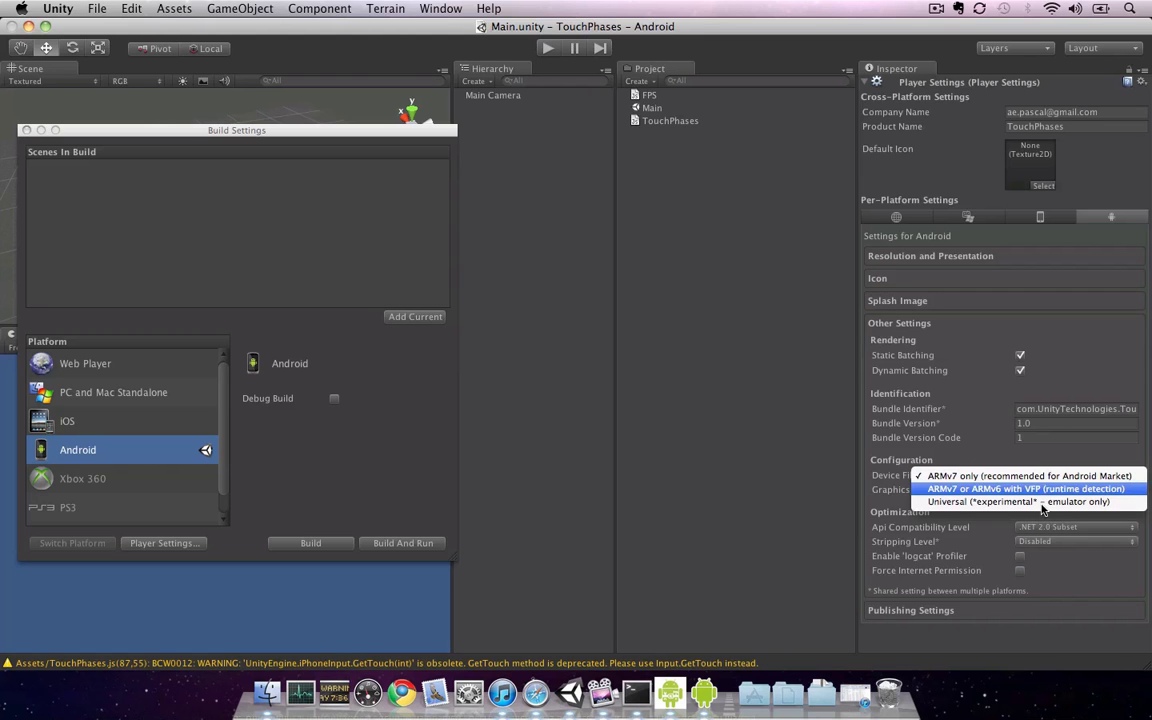
click(1041, 502)
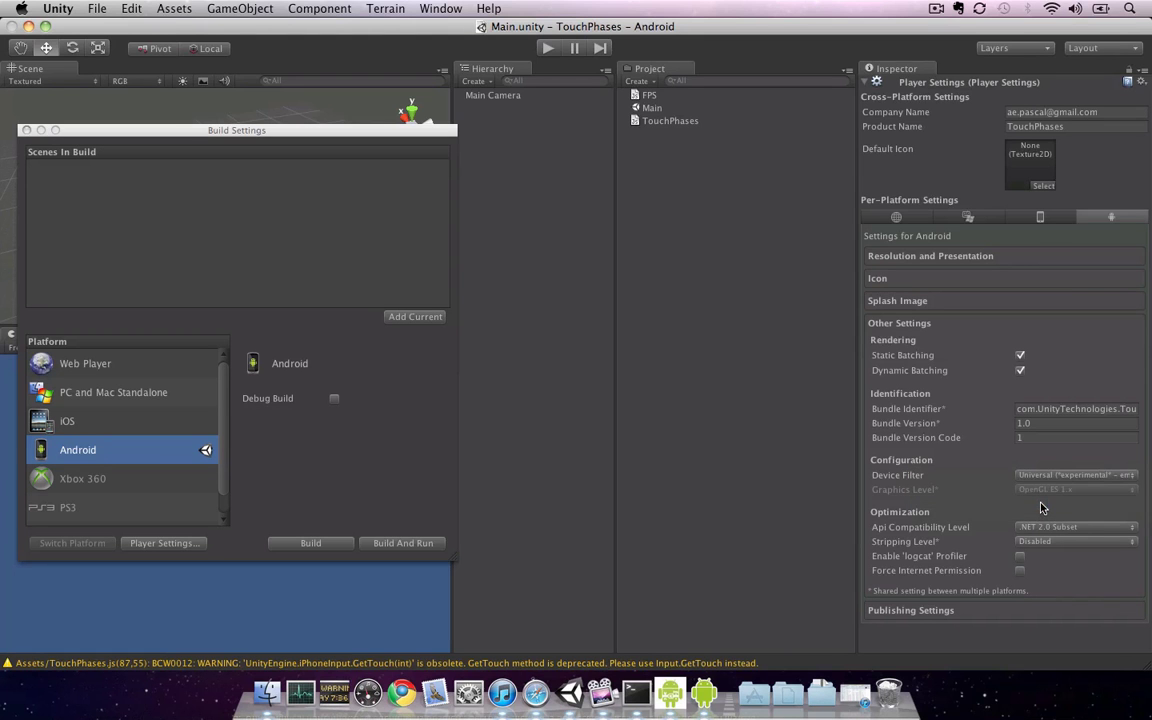
click(1046, 476)
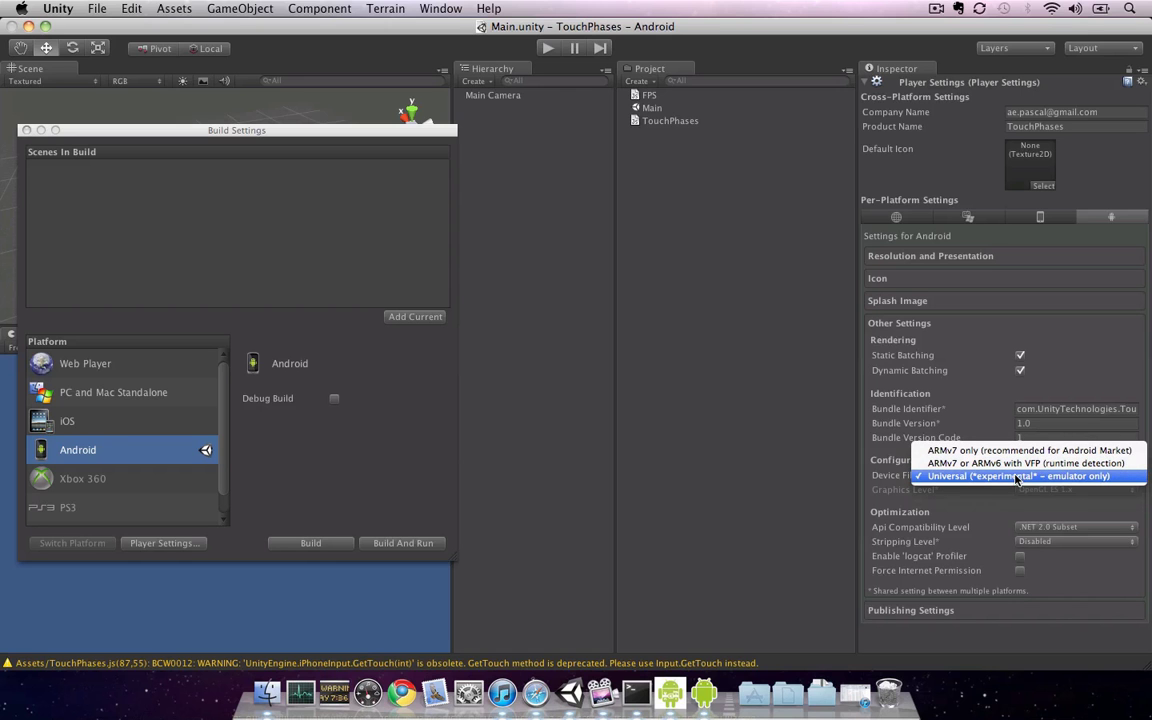
click(1016, 477)
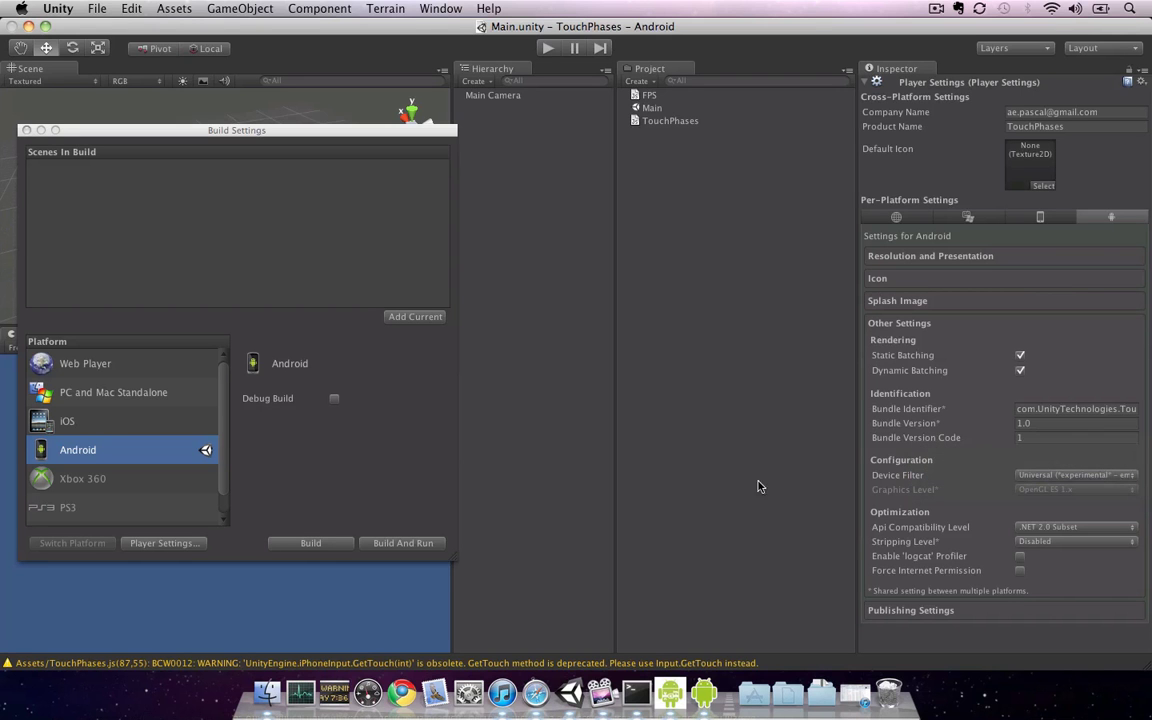
- Build and run the project again over build.apk in the TouchPhases folder, and accept the compatibility warning in the emulator
click(401, 543)
click(743, 402)
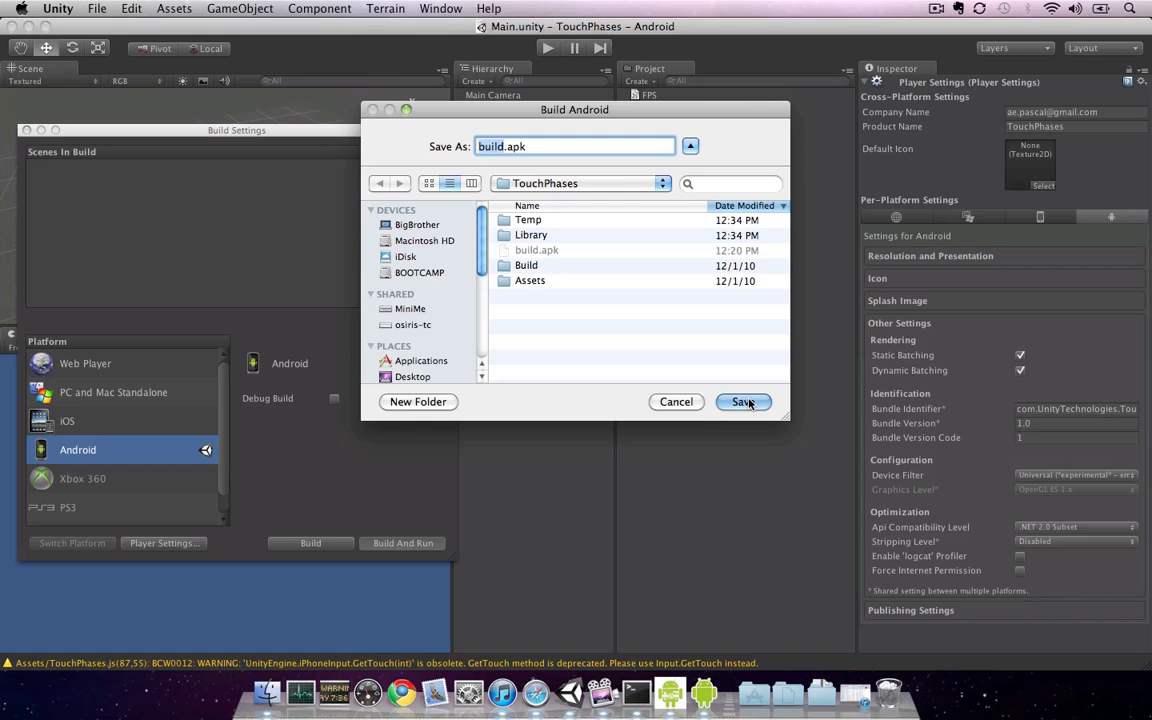
click(667, 216)
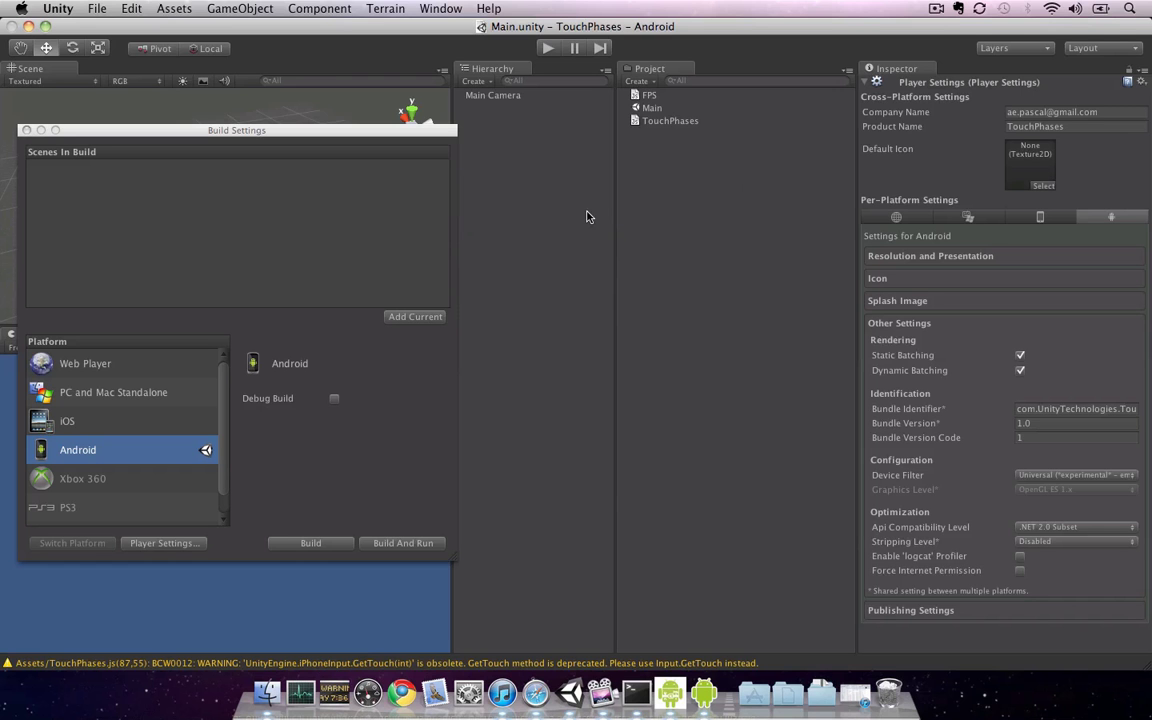
click(771, 690)
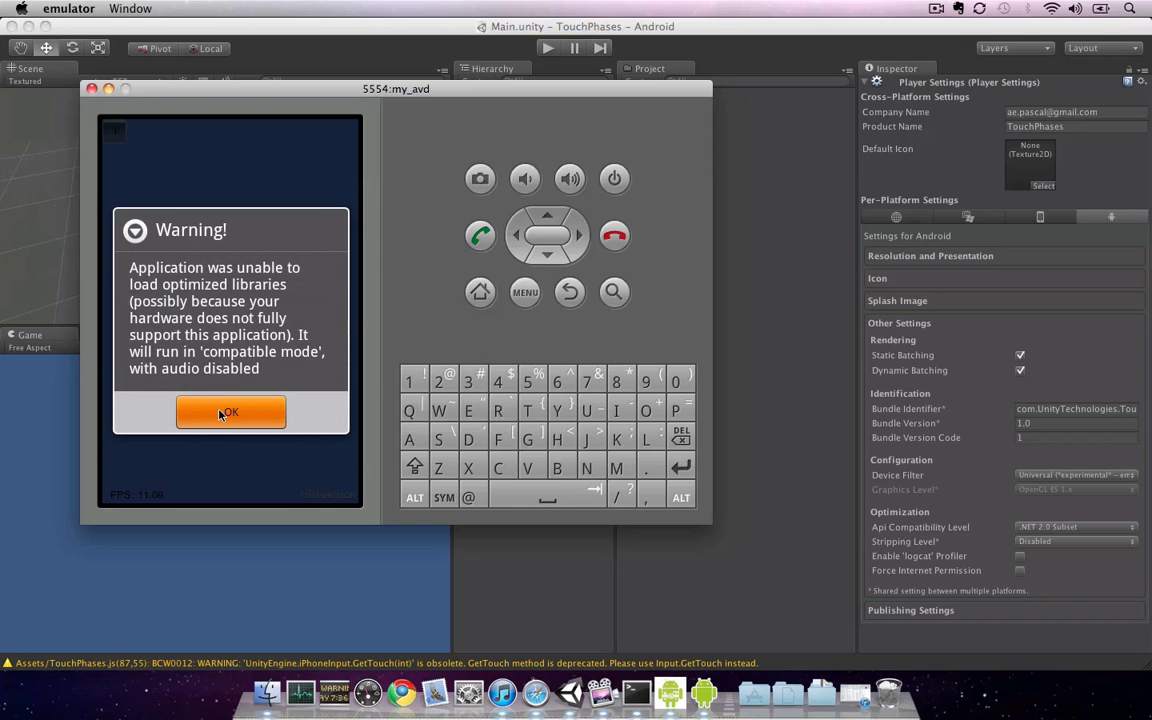
click(222, 414)
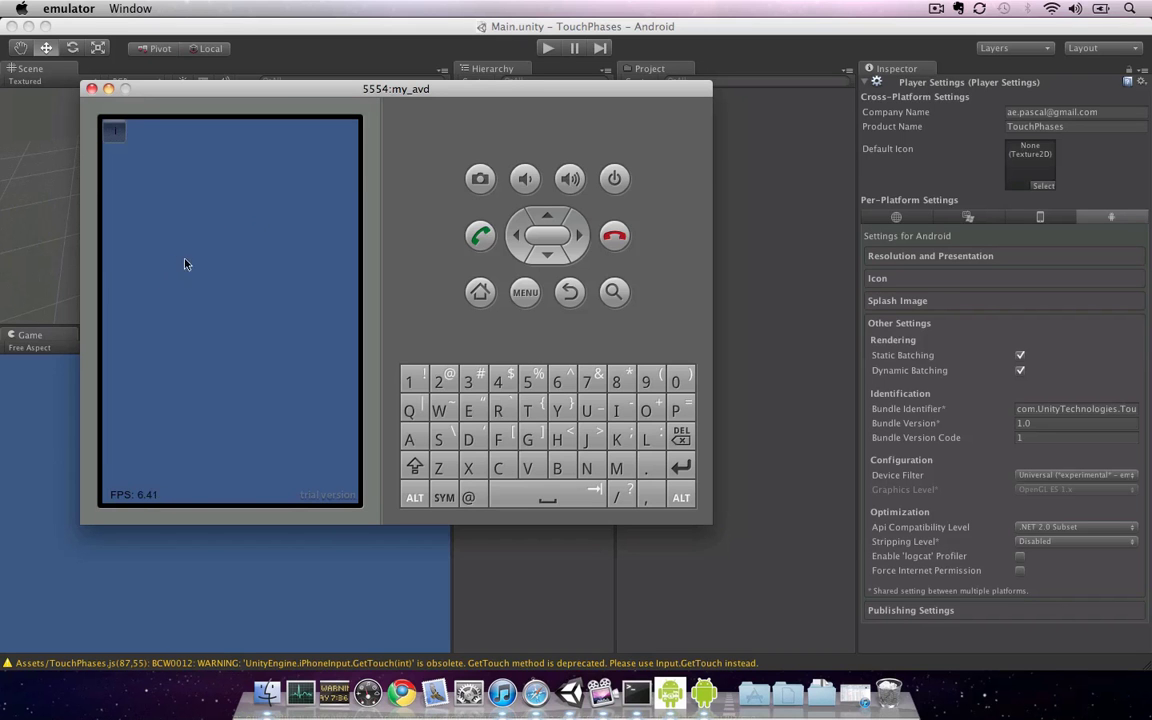
- Test the TouchPhases app in the emulator by moving a touch across the screen and trying its option controls
mouse_move(140, 300)
mouse_down()
mouse_move(132, 312)
mouse_move(252, 290)
mouse_move(211, 190)
mouse_move(167, 319)
mouse_move(283, 303)
mouse_move(206, 224)
mouse_move(148, 357)
mouse_move(257, 283)
mouse_move(221, 237)
mouse_move(175, 313)
mouse_move(243, 292)
mouse_up()
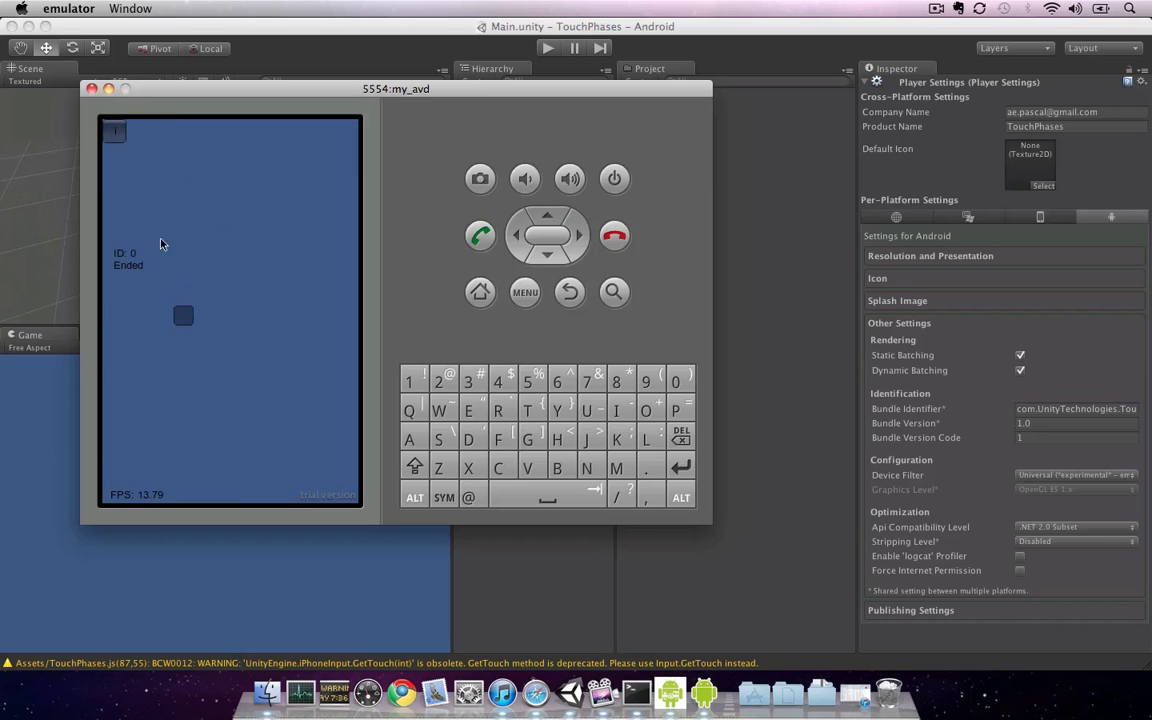
click(116, 138)
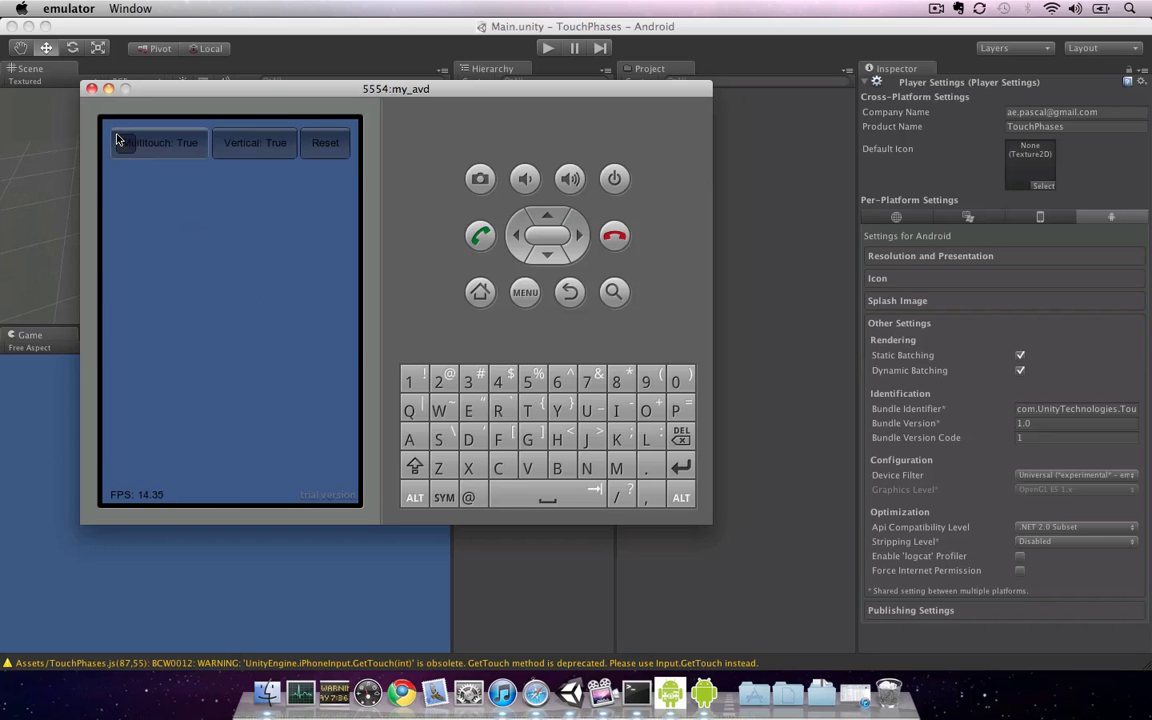
click(180, 149)
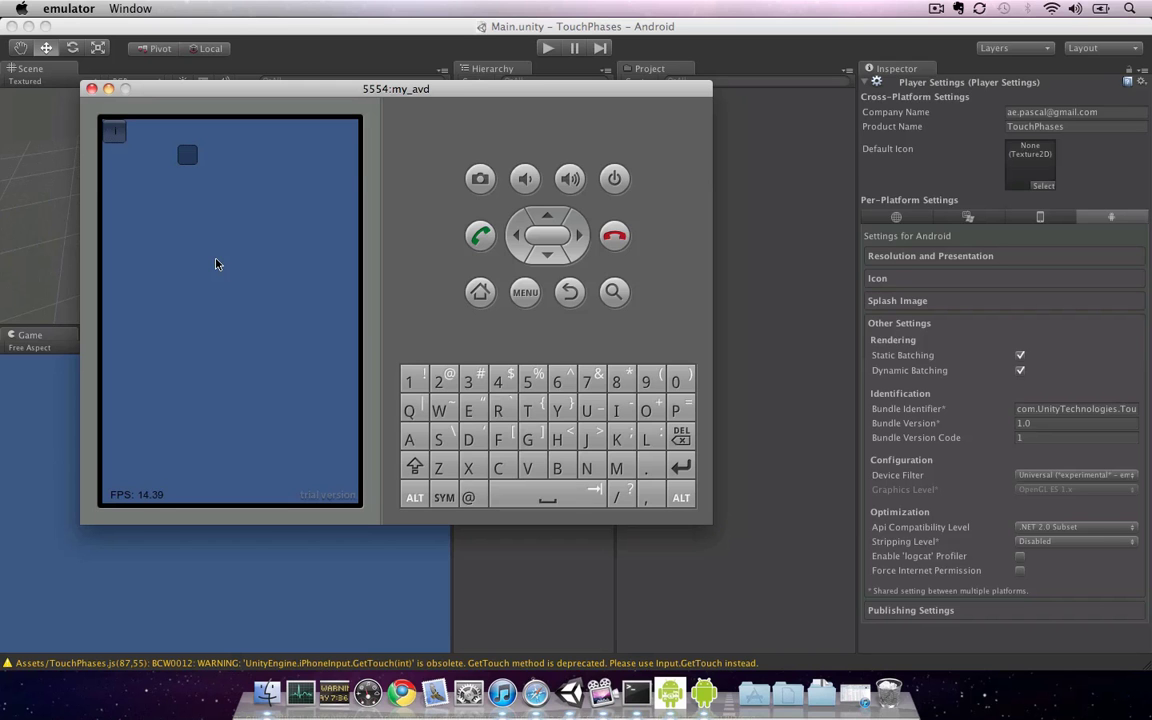
- Leave the app for the emulator's home screen and open the Development options in its application settings
click(479, 294)
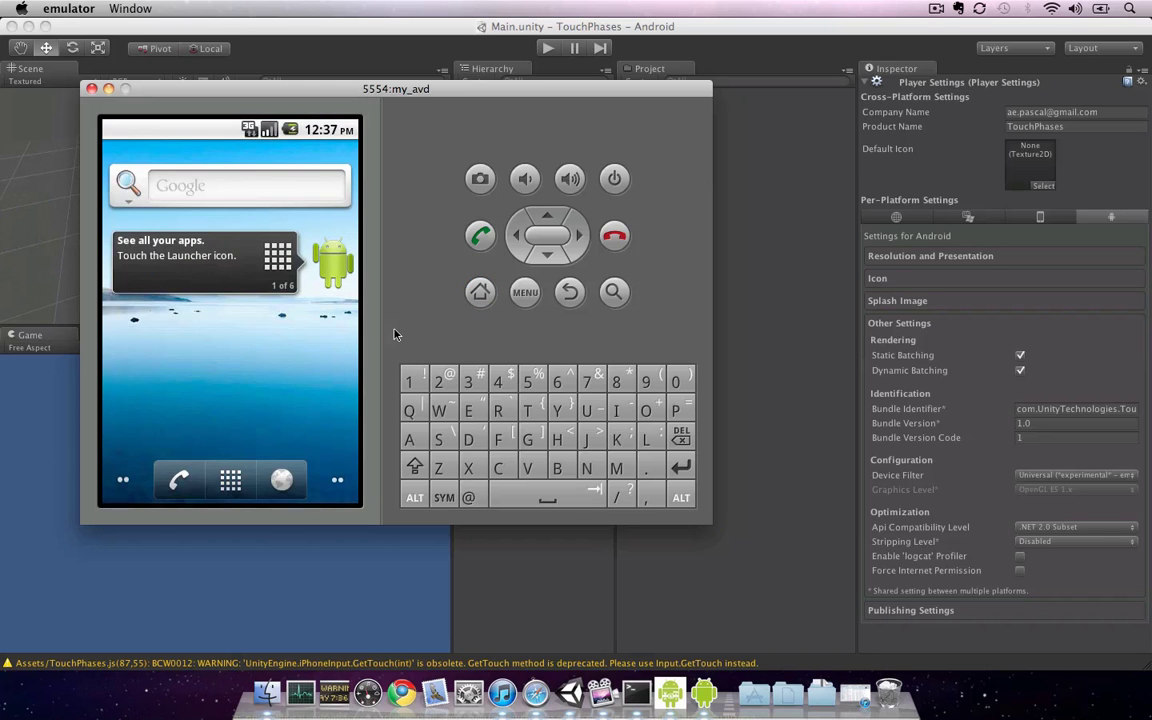
click(528, 290)
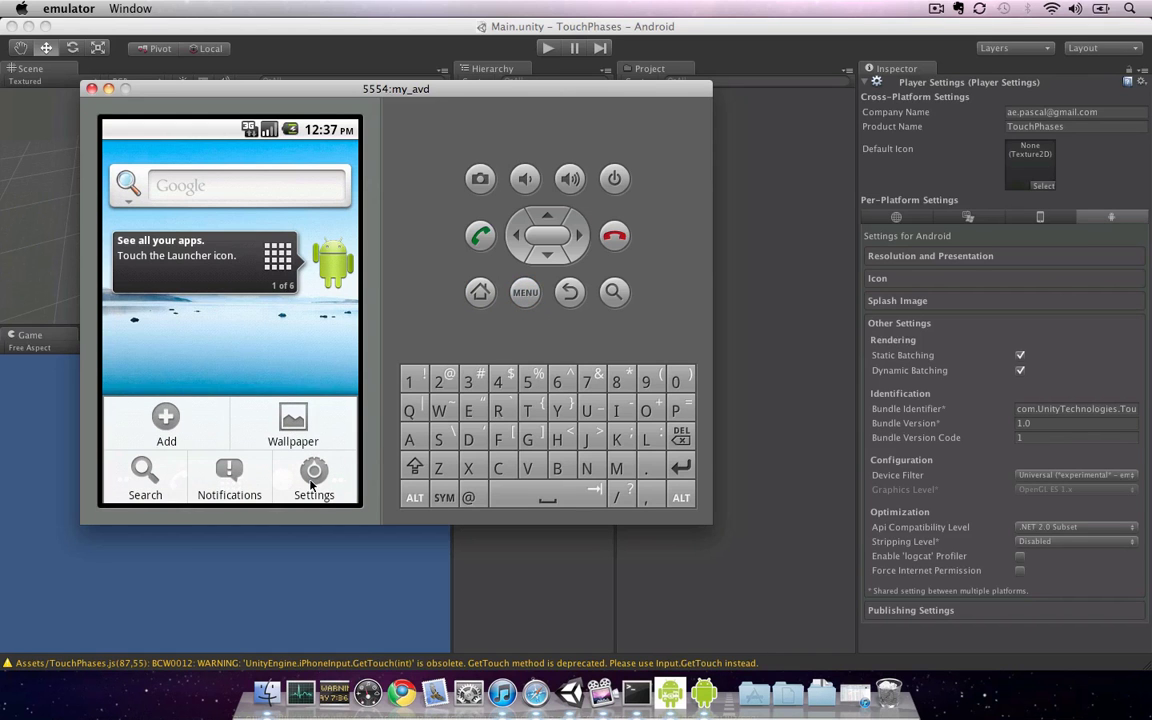
click(312, 484)
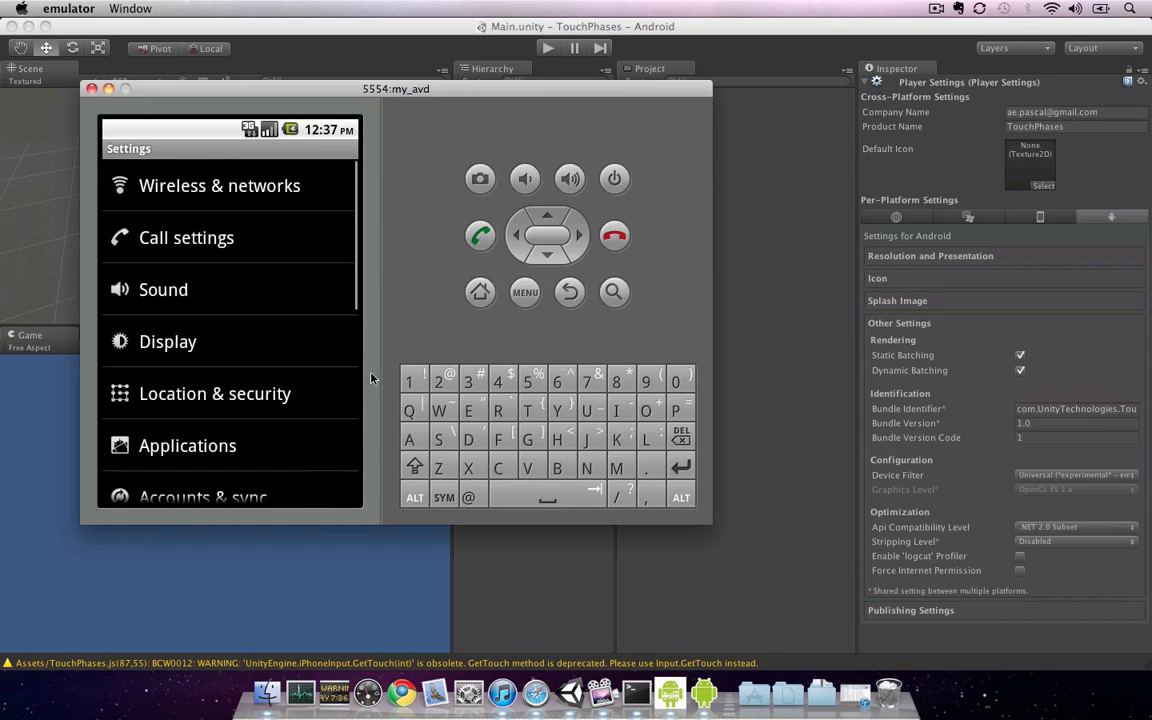
click(207, 450)
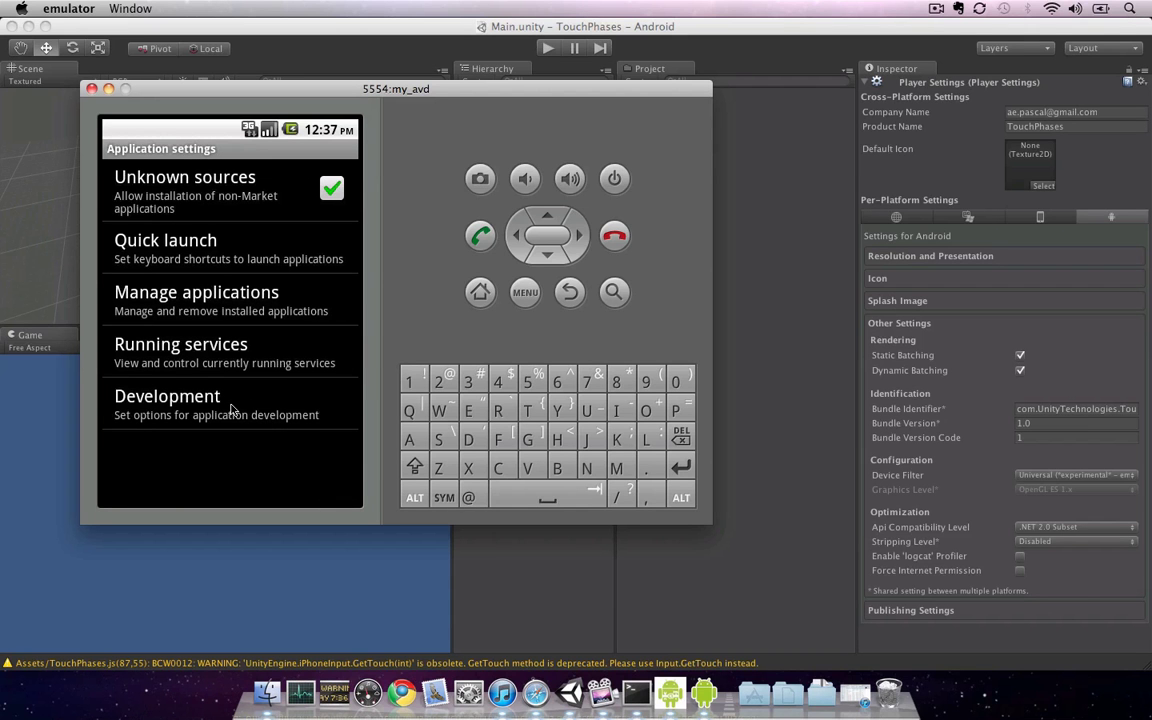
click(222, 405)
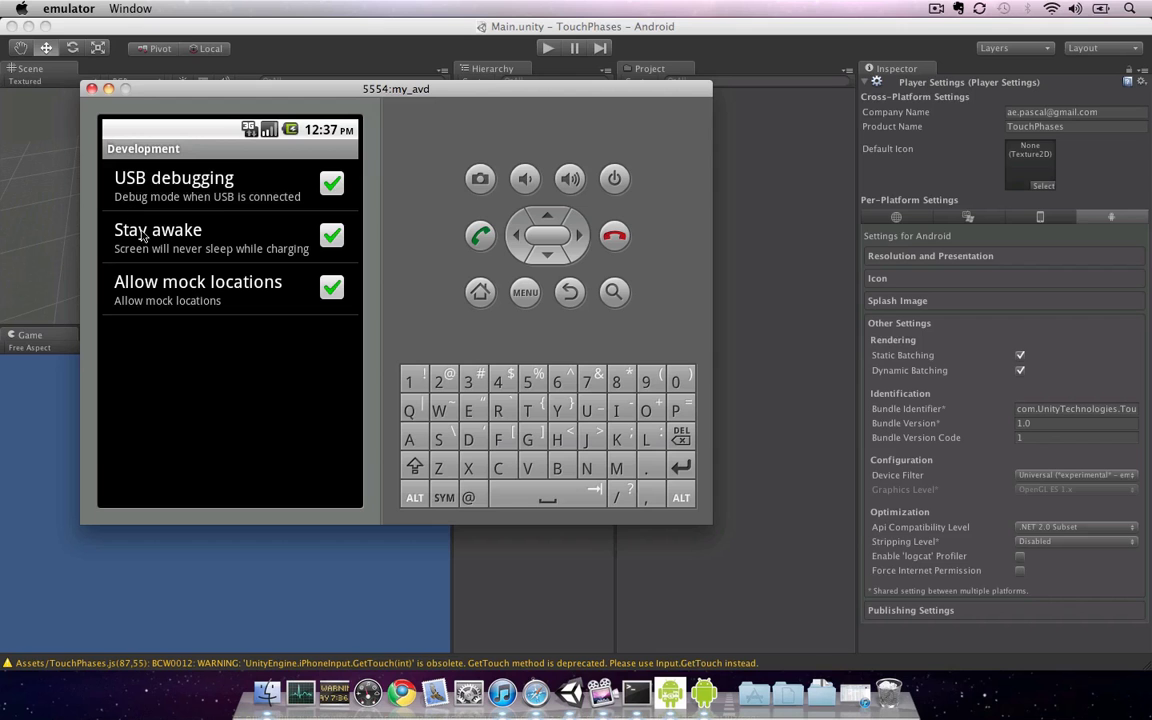
- Switch USB debugging off and back on, allowing it when asked
click(314, 190)
click(314, 190)
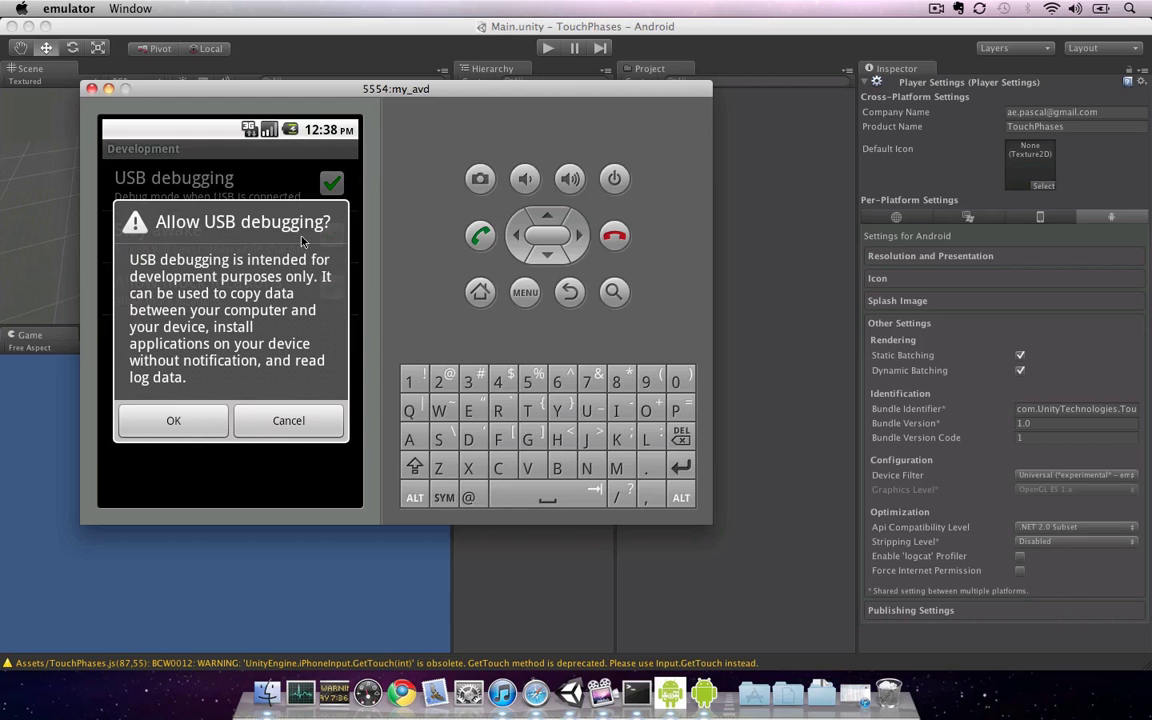
click(175, 424)
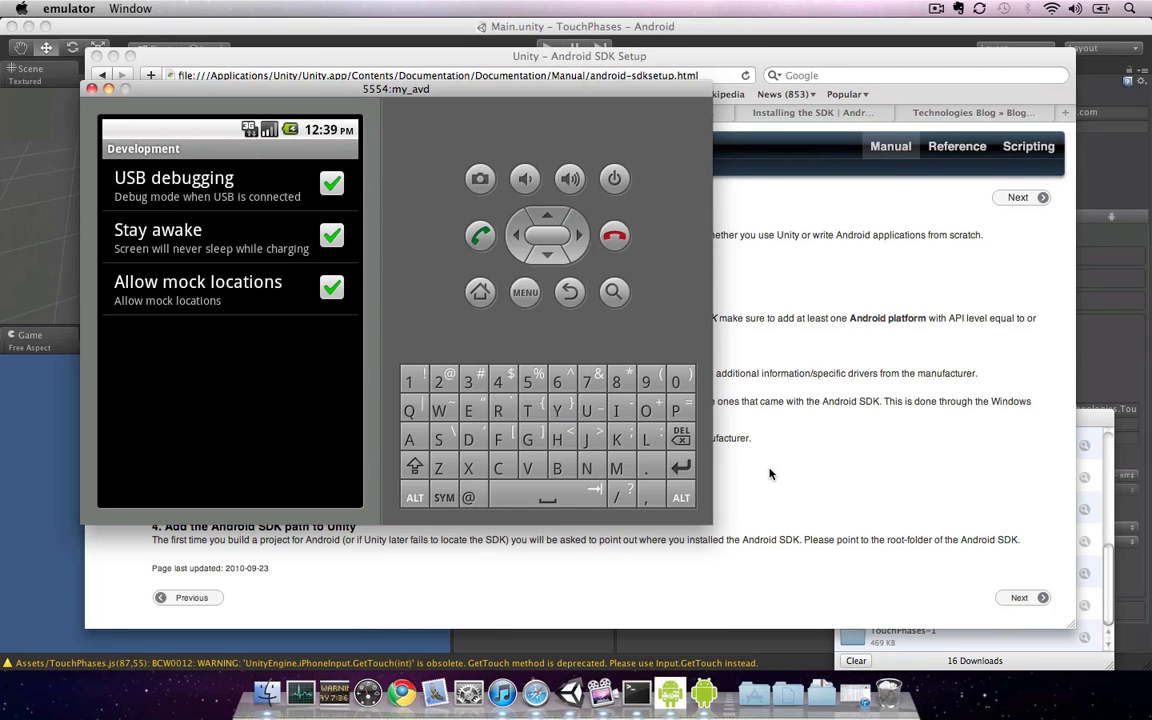
- Switch to Safari to show the Unity Manual's Android SDK Setup page
click(770, 474)
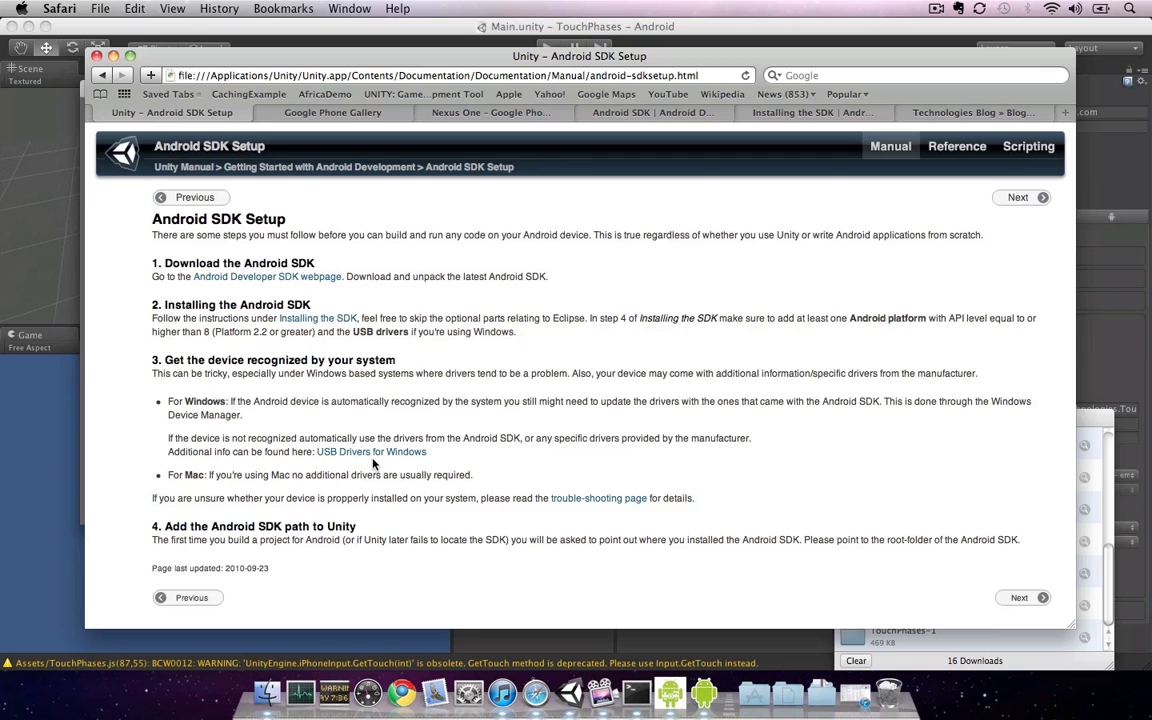
- Open the manual's USB Drivers for Windows link in a new tab, view it, close it and return to the Android SDK Setup page
right_click(372, 455)
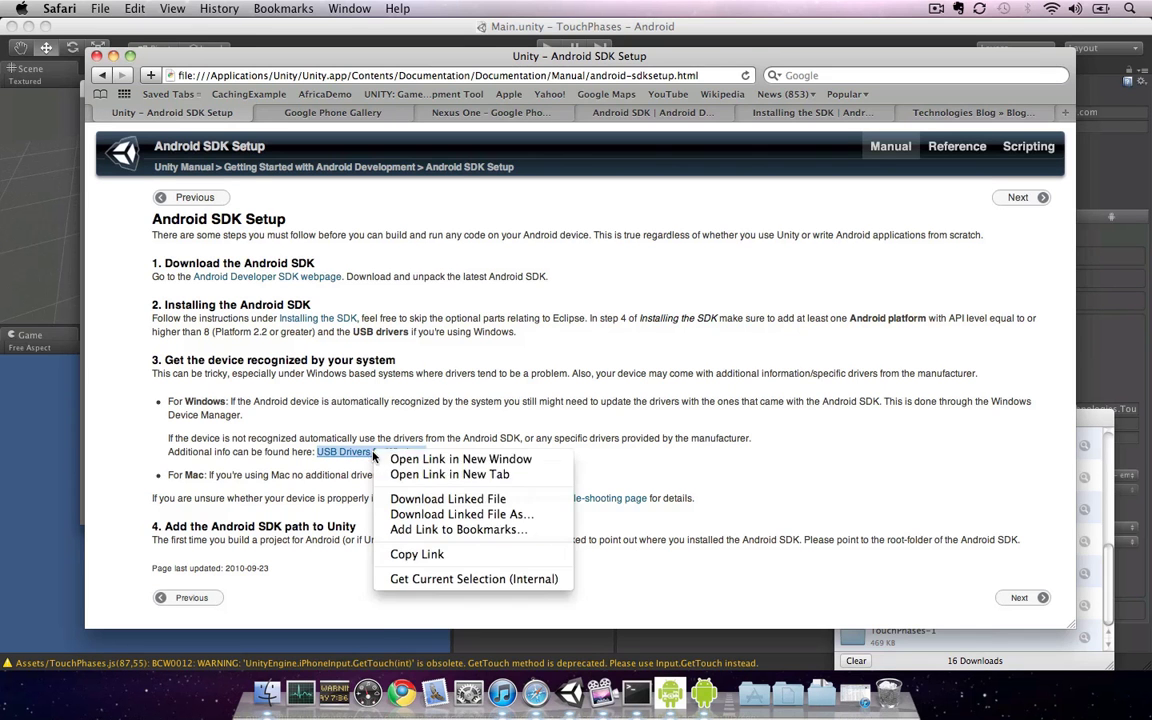
click(395, 481)
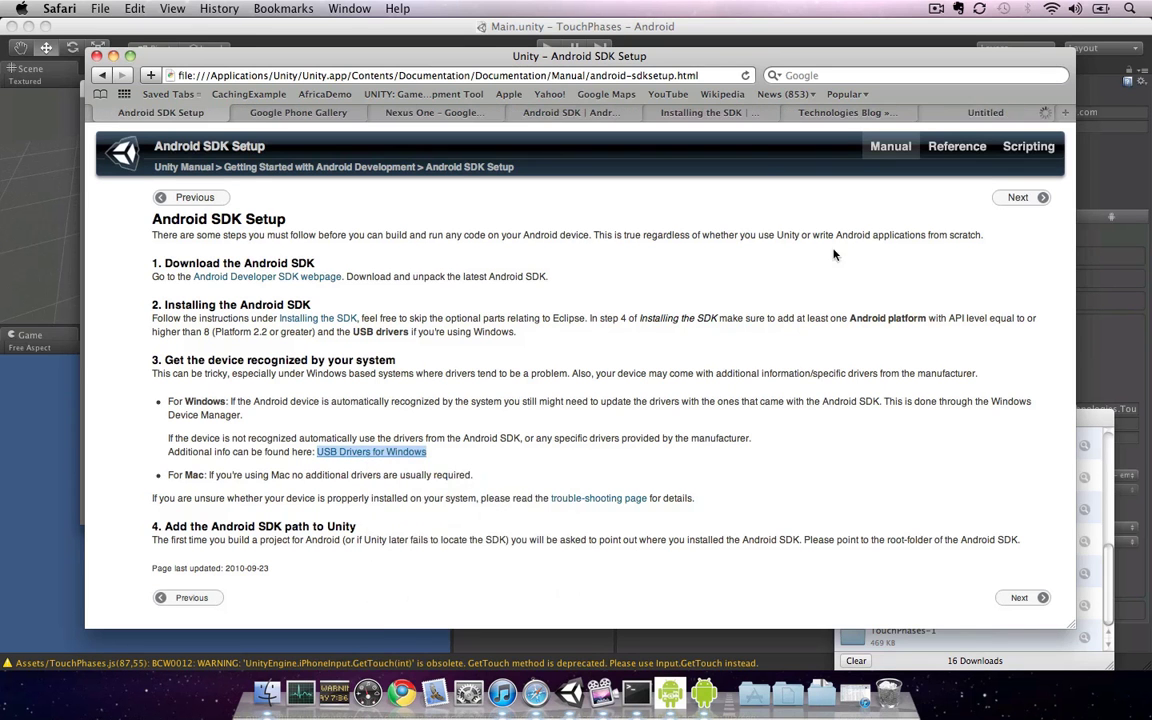
click(980, 112)
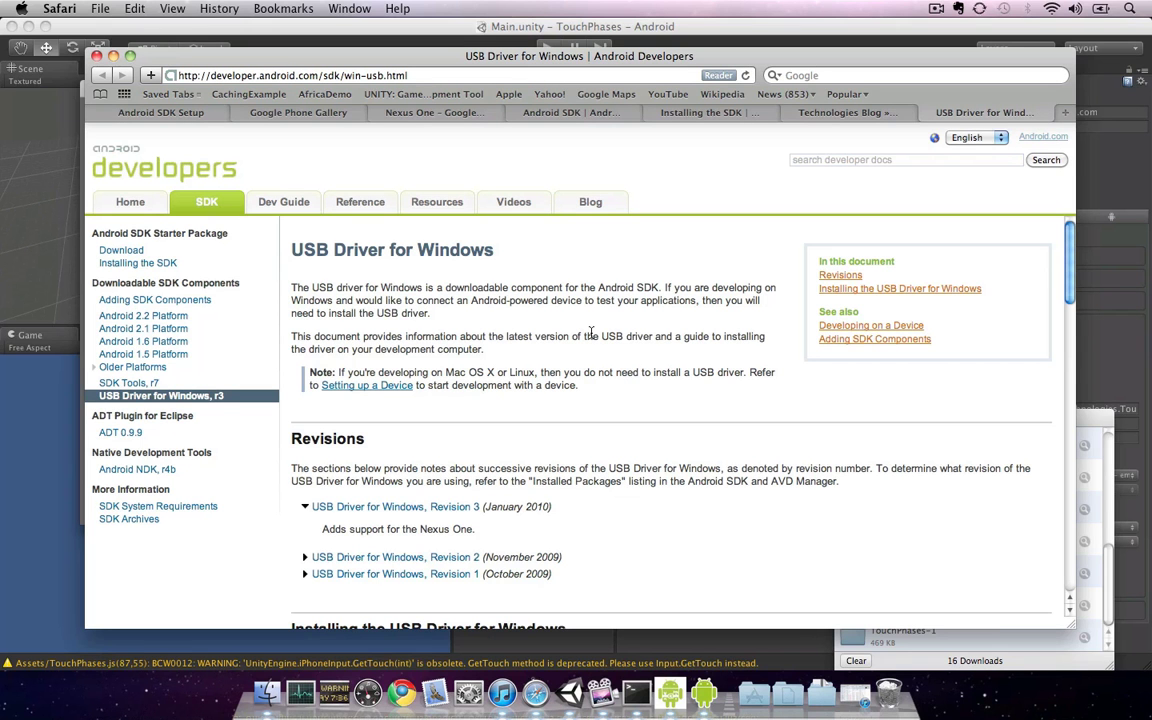
click(927, 113)
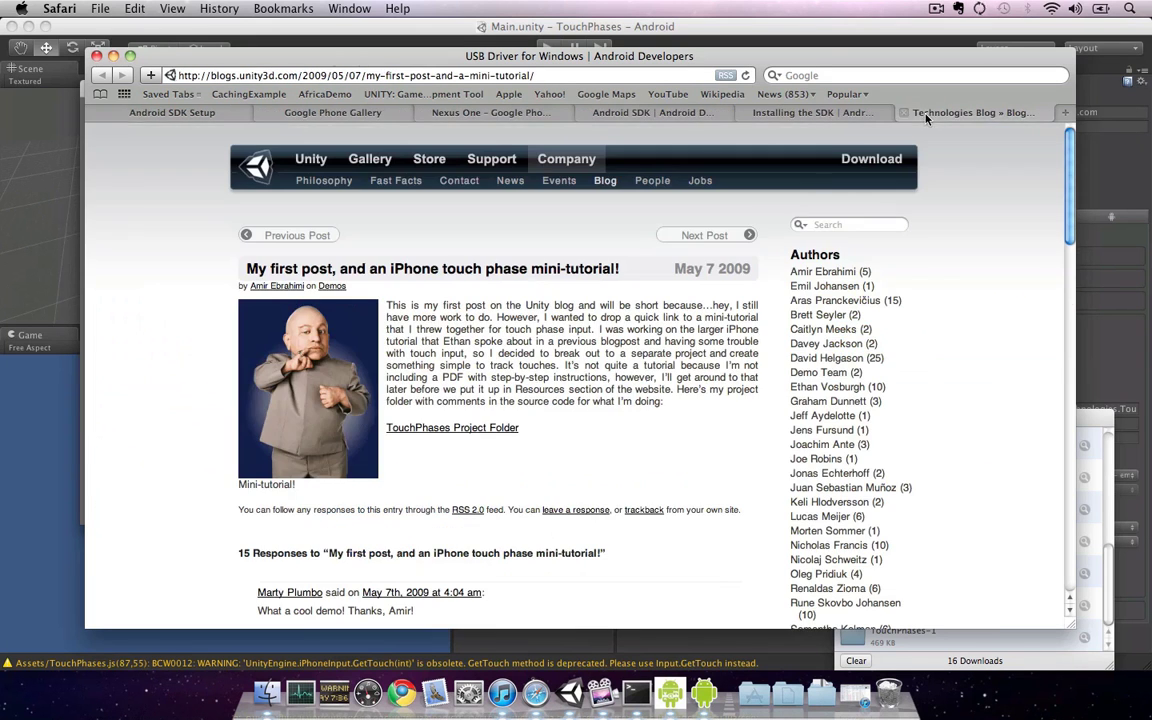
click(174, 113)
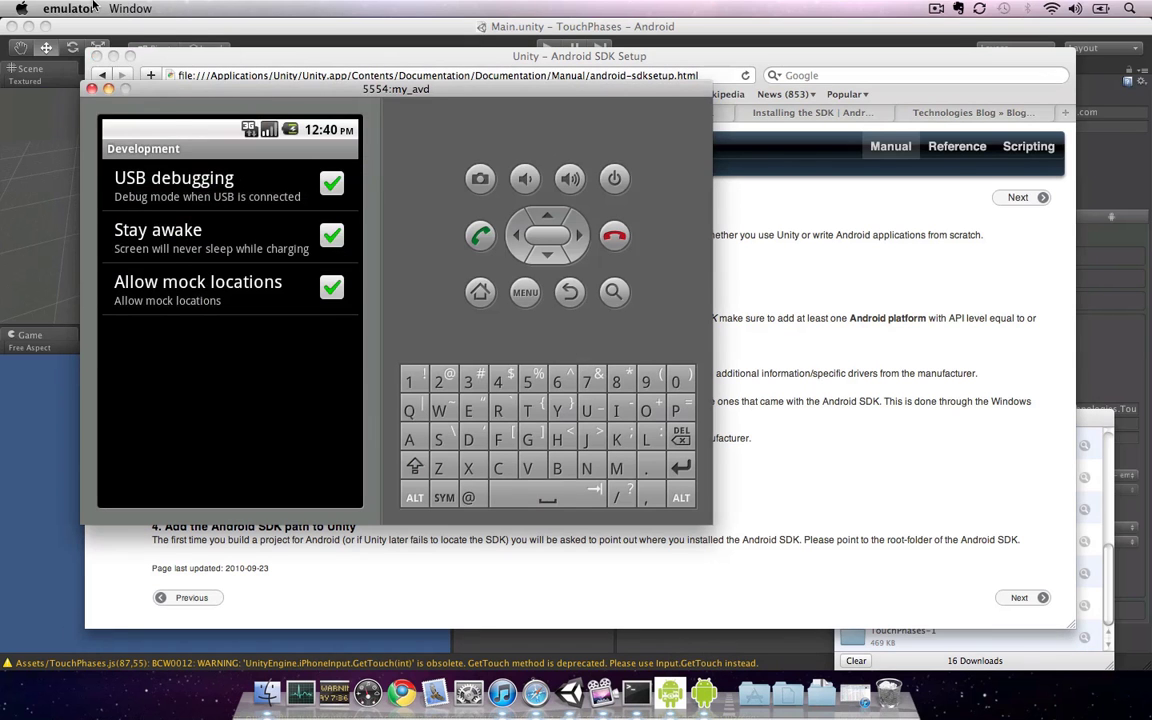
- Quit the Android emulator and switch back to Unity's Build Settings
click(68, 8)
click(126, 109)
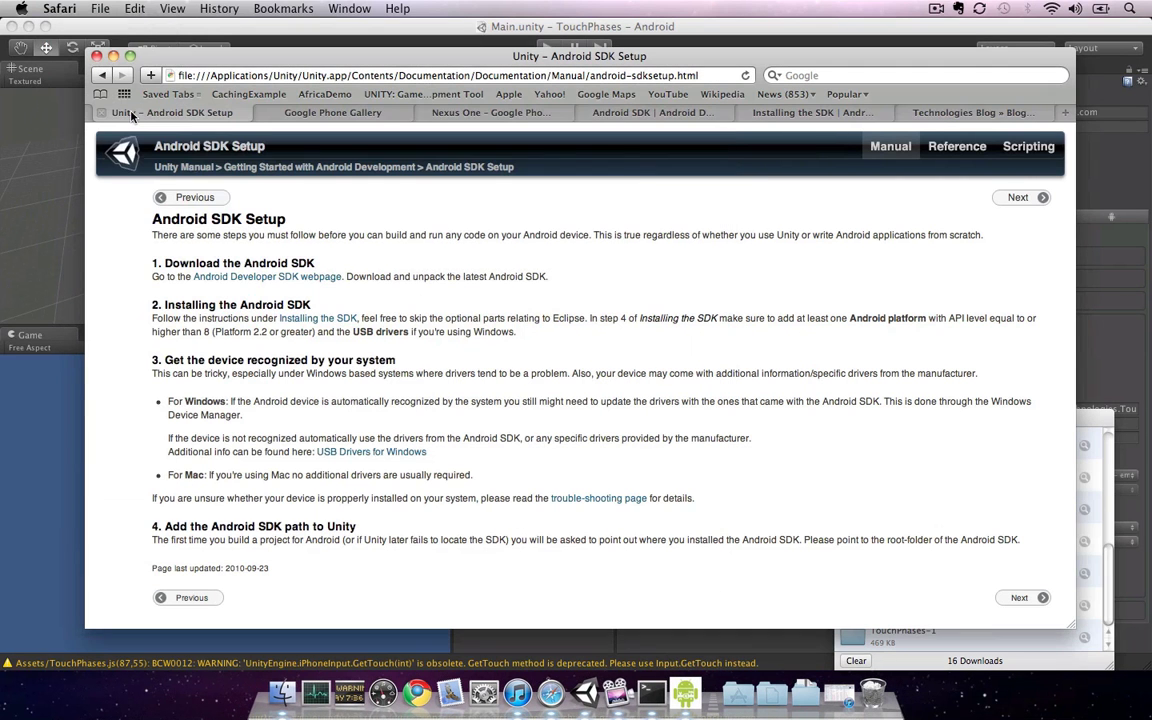
click(9, 543)
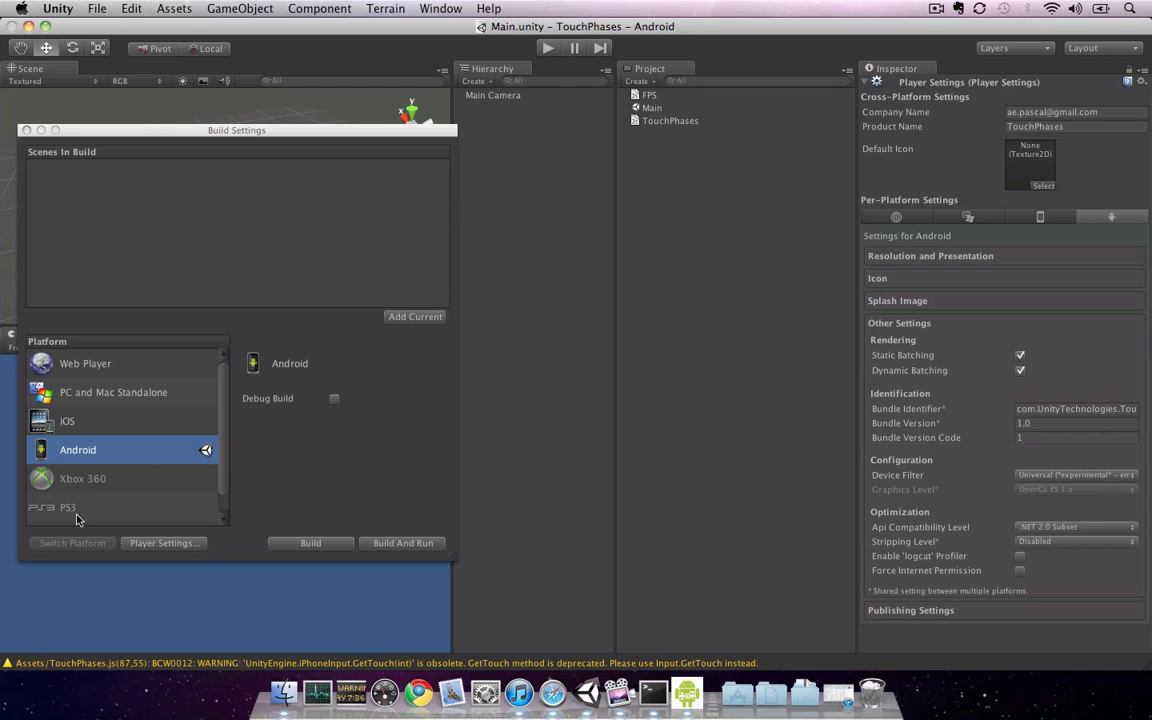
- Set the Device Filter in the Android player settings to ARMv7 only (recommended for Android Market)
click(158, 543)
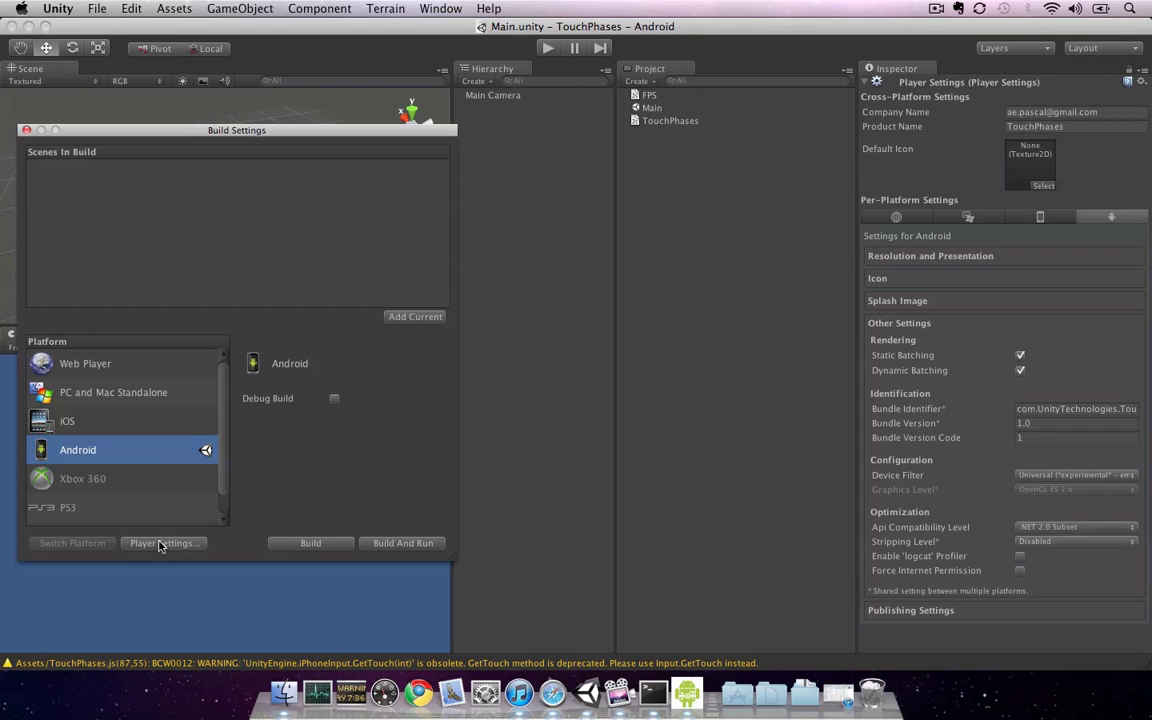
click(1020, 475)
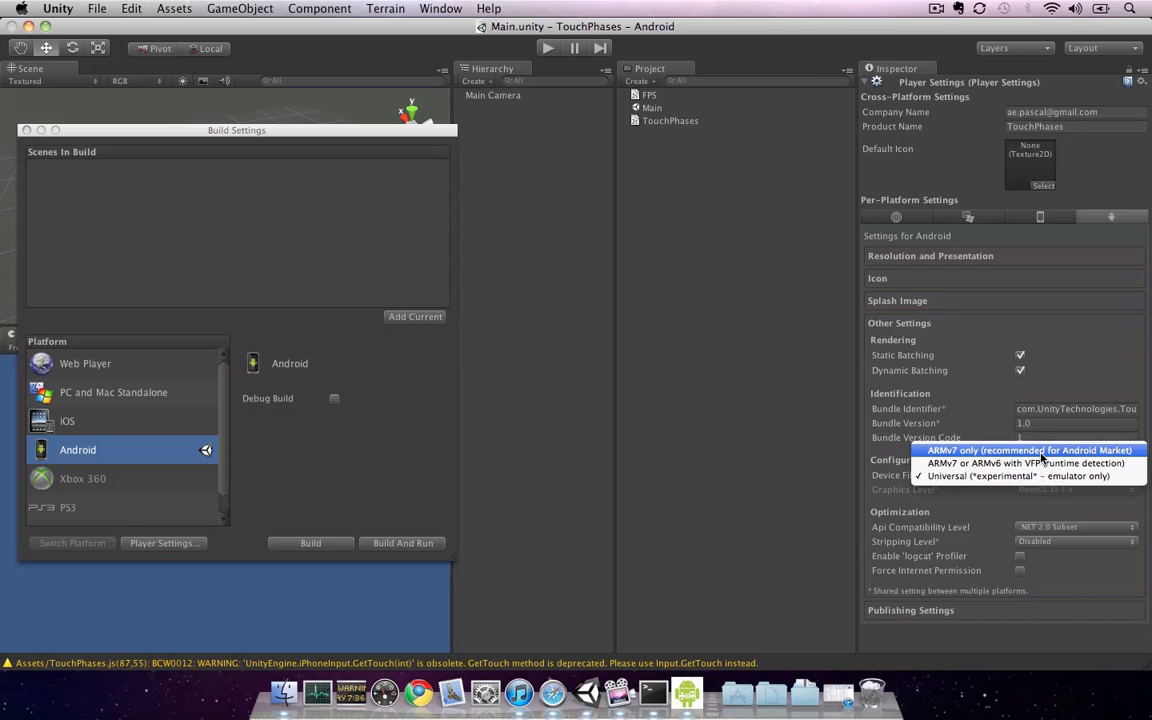
click(1042, 452)
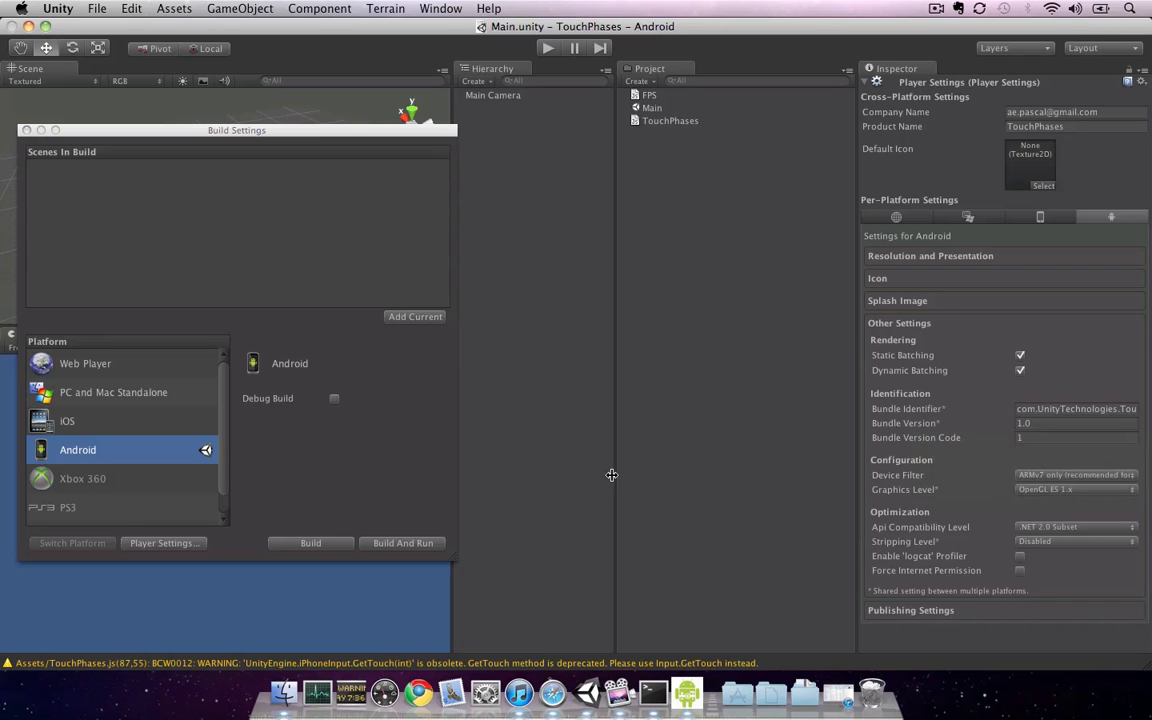
- Build and run the Android project, replacing the existing build.apk in the TouchPhases folder
click(391, 499)
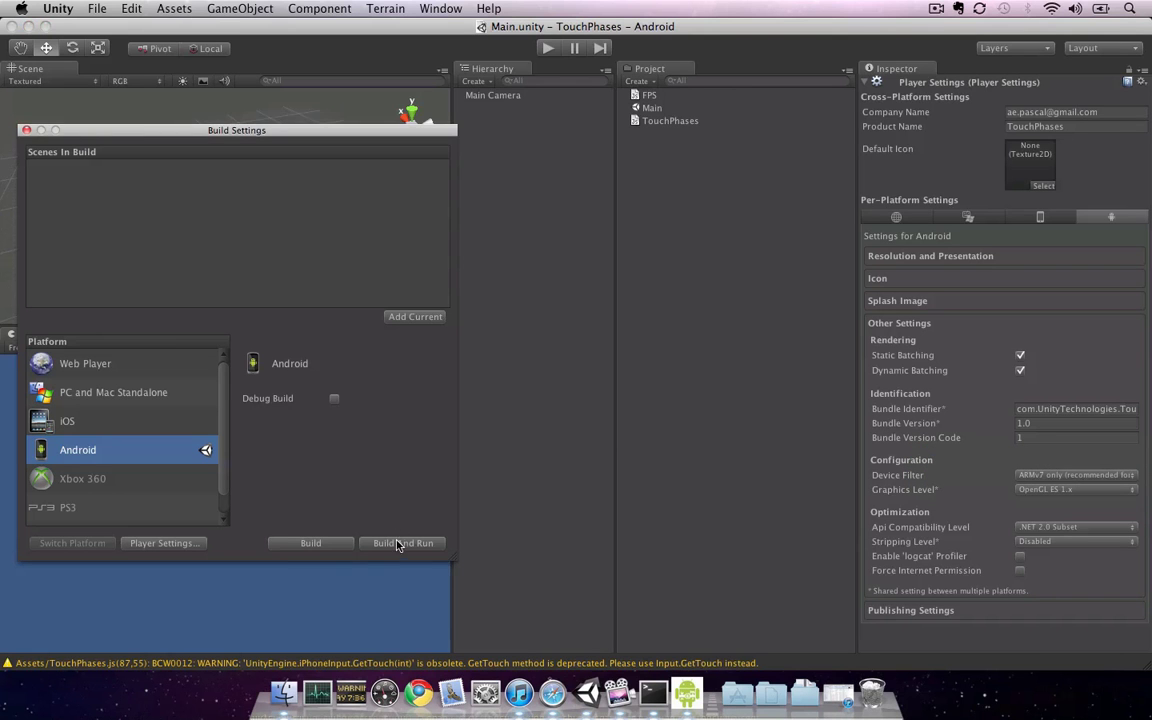
click(397, 544)
click(750, 403)
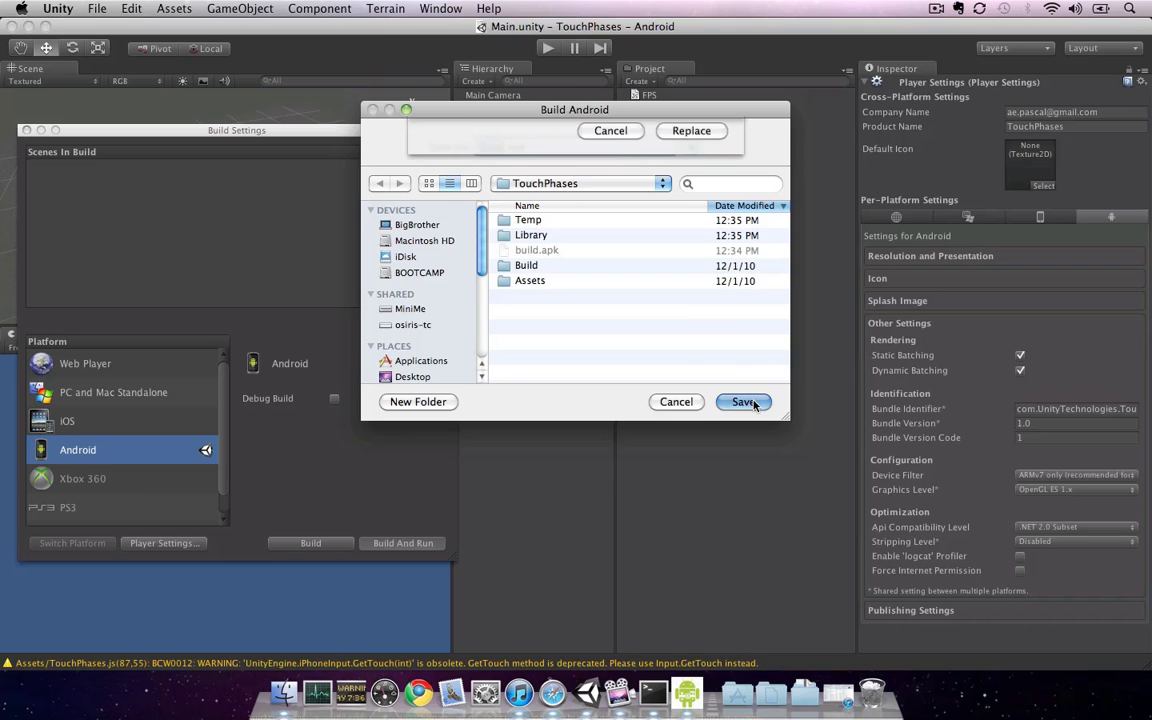
click(691, 215)
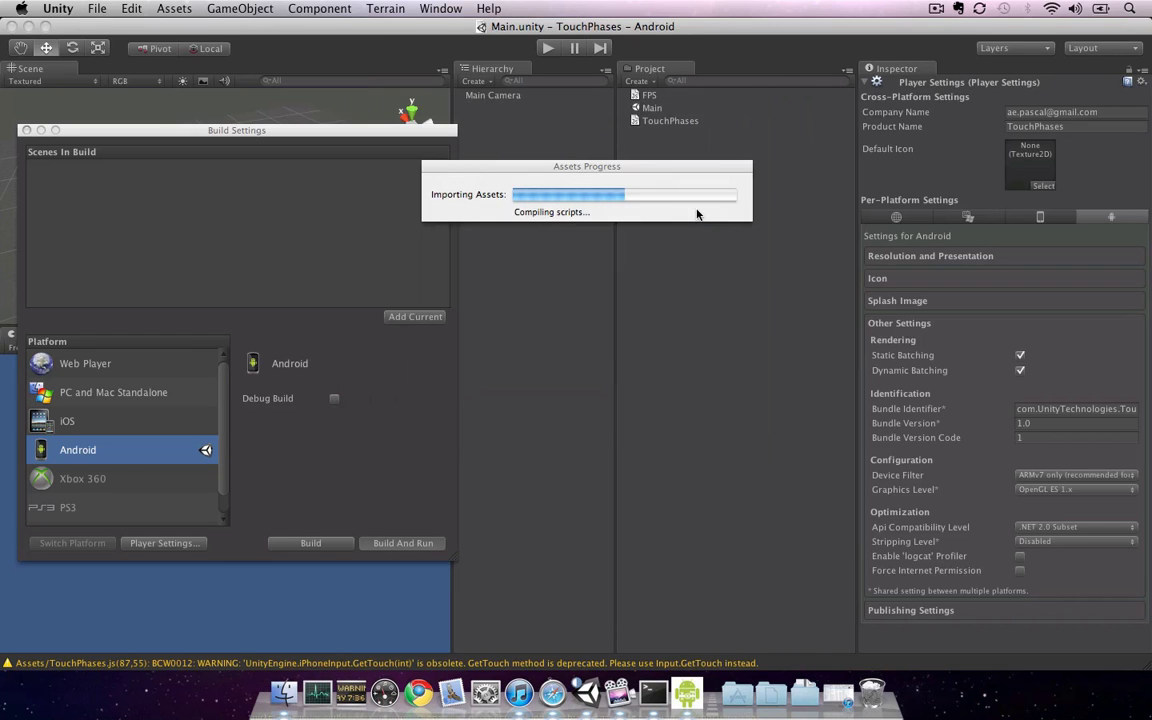